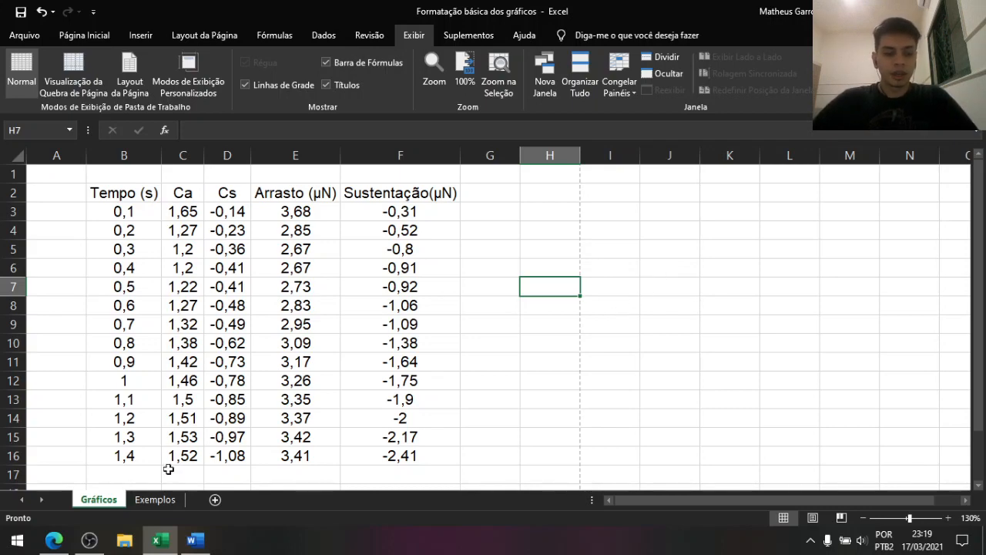
# Examine the Gráfico 1 example on the Exemplos sheet at 140% zoom, including its axes, markers and trendline equation
pyautogui.click(162, 500)
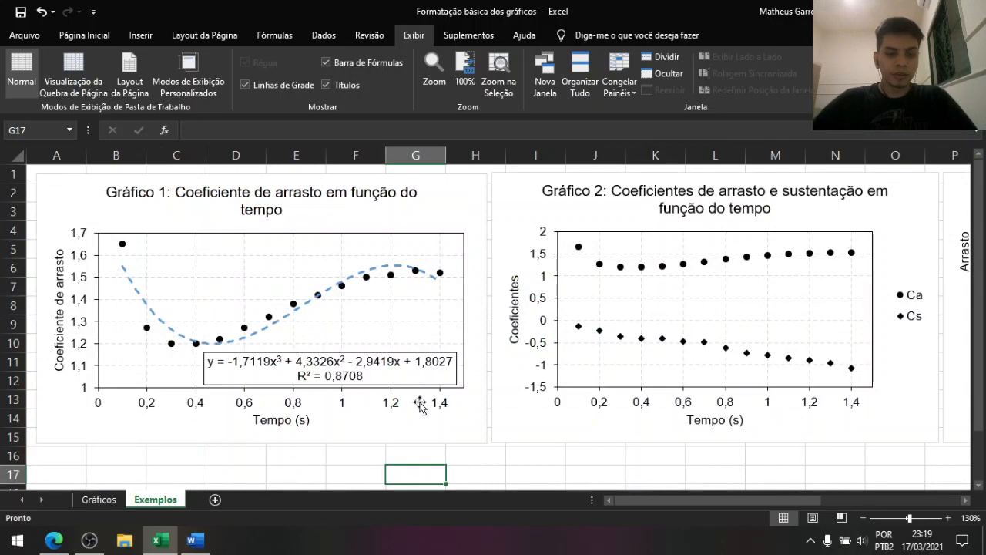
pyautogui.click(385, 442)
pyautogui.click(299, 457)
pyautogui.click(373, 469)
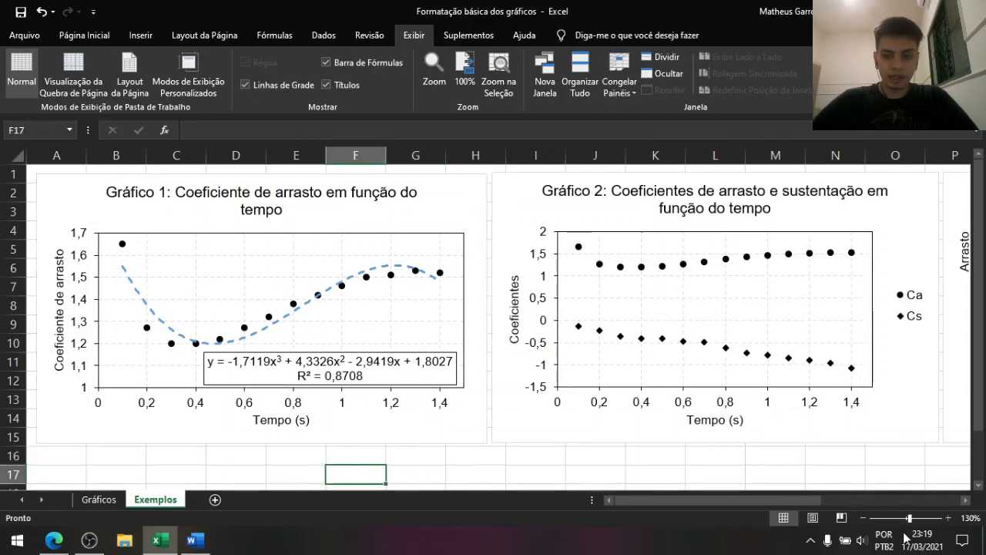
pyautogui.click(948, 517)
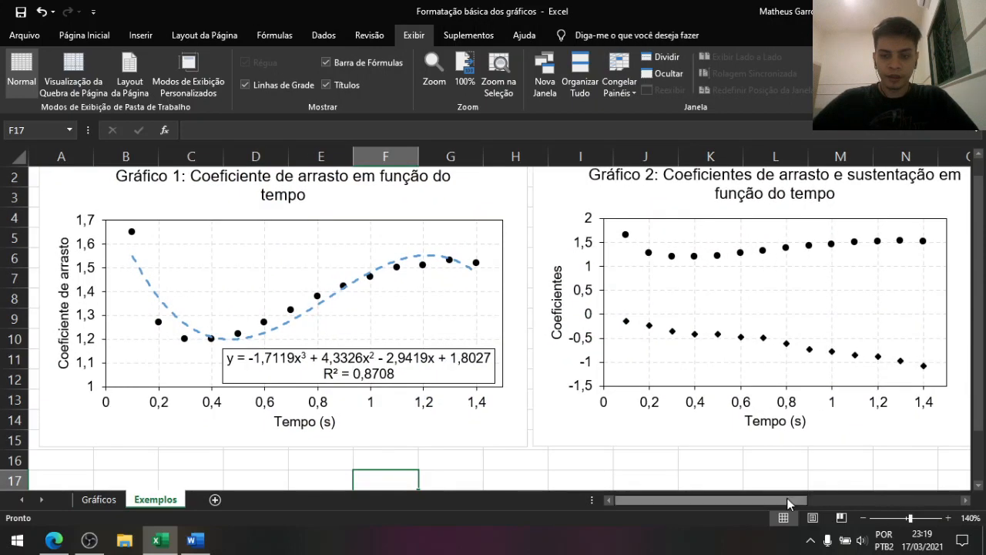
pyautogui.scroll(1, 434, 389)
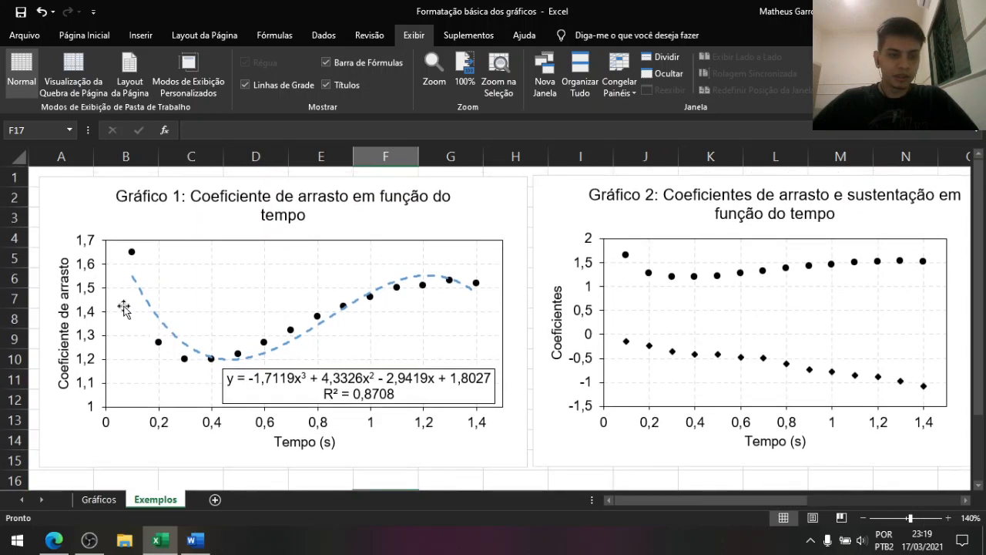
pyautogui.click(159, 324)
pyautogui.click(255, 380)
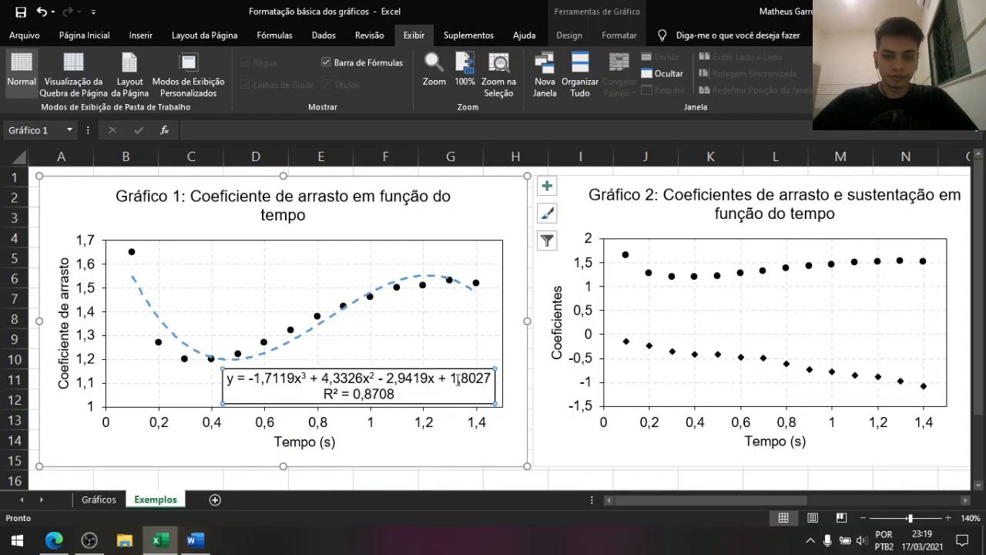
pyautogui.click(434, 477)
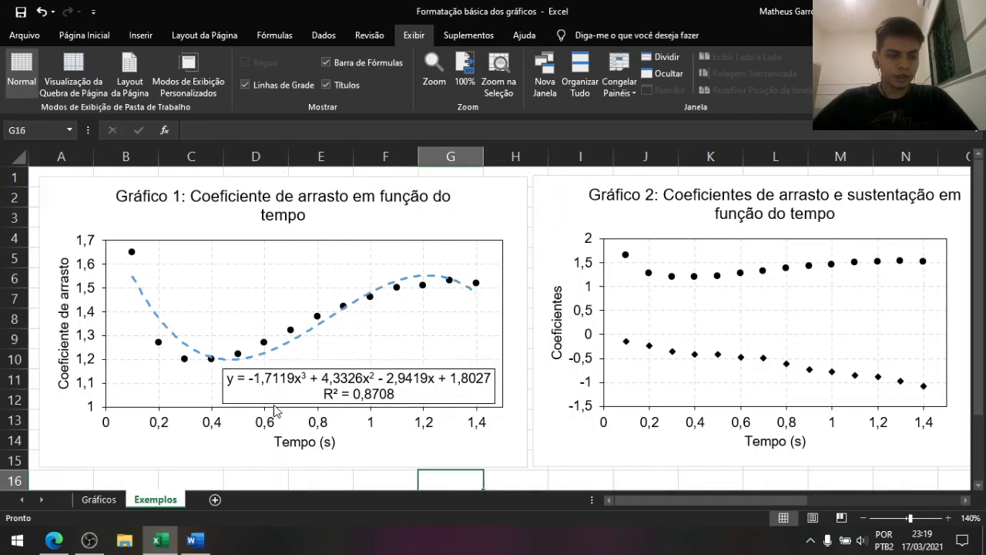
# Look over Gráfico 2 and the two-axis drag and lift example chart, and return to the Gráficos sheet
pyautogui.moveTo(636, 503); pyautogui.dragTo(693, 500)
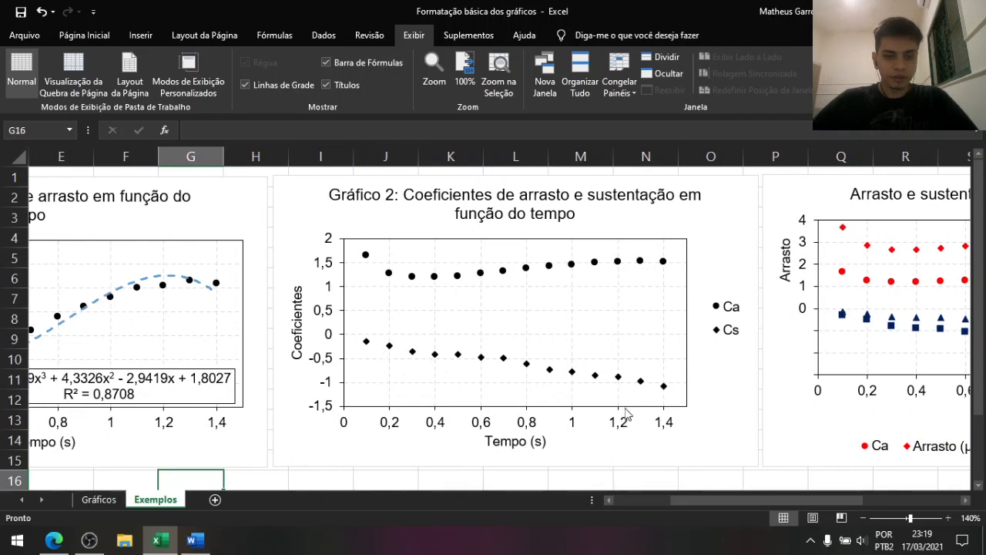
pyautogui.moveTo(725, 503); pyautogui.dragTo(827, 504)
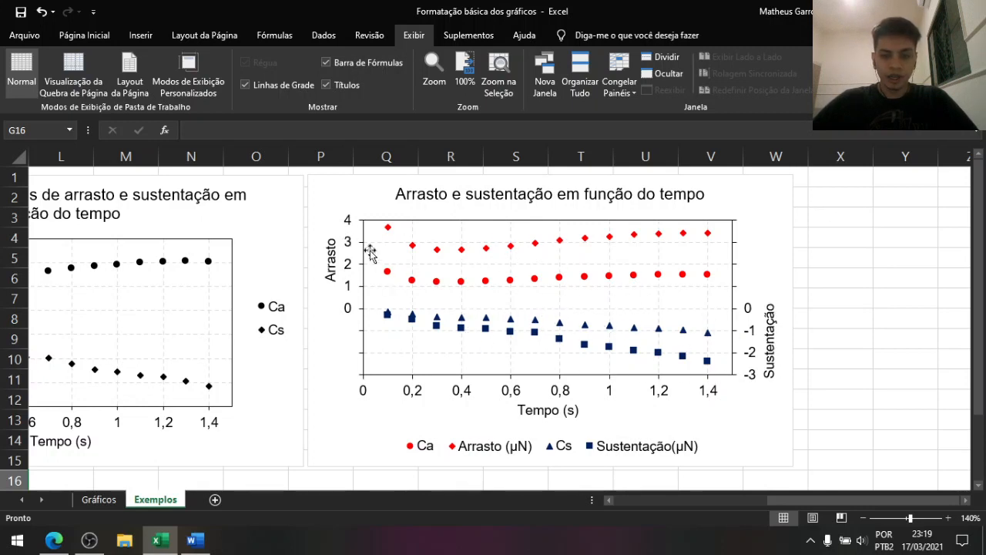
pyautogui.moveTo(806, 500); pyautogui.dragTo(583, 497)
pyautogui.click(106, 502)
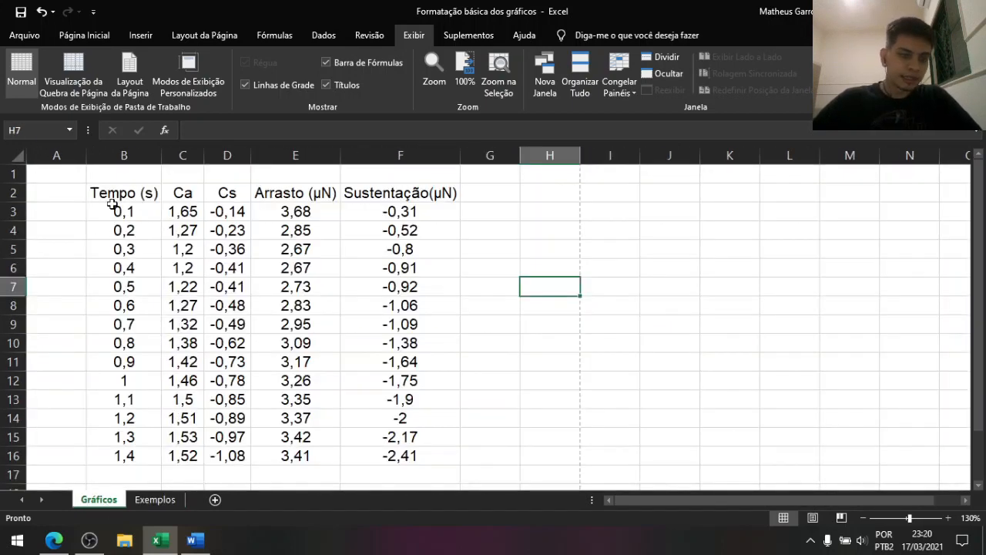
# Review the data table in B2:F16, including its Tempo, Arrasto and Sustentação column headers
pyautogui.moveTo(111, 193); pyautogui.dragTo(408, 456)
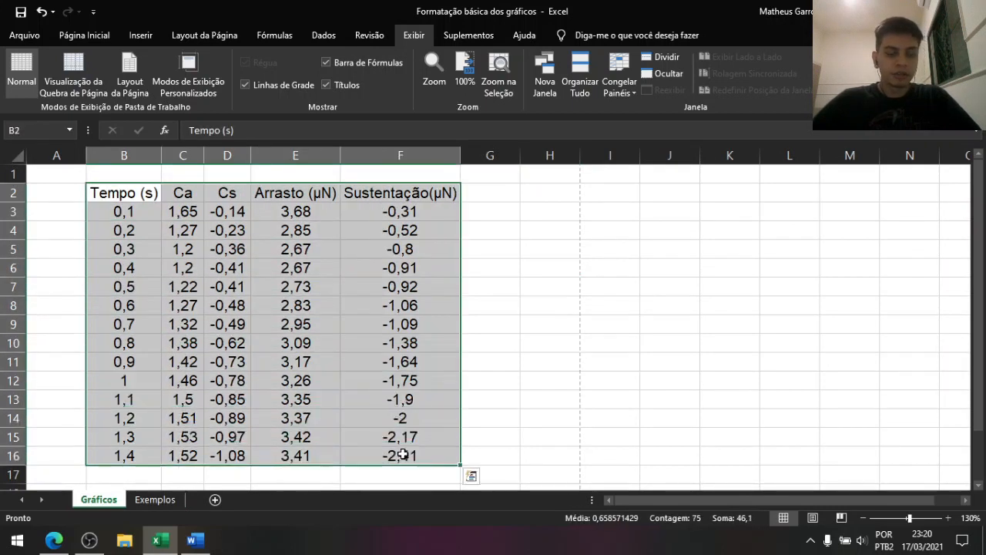
pyautogui.click(509, 317)
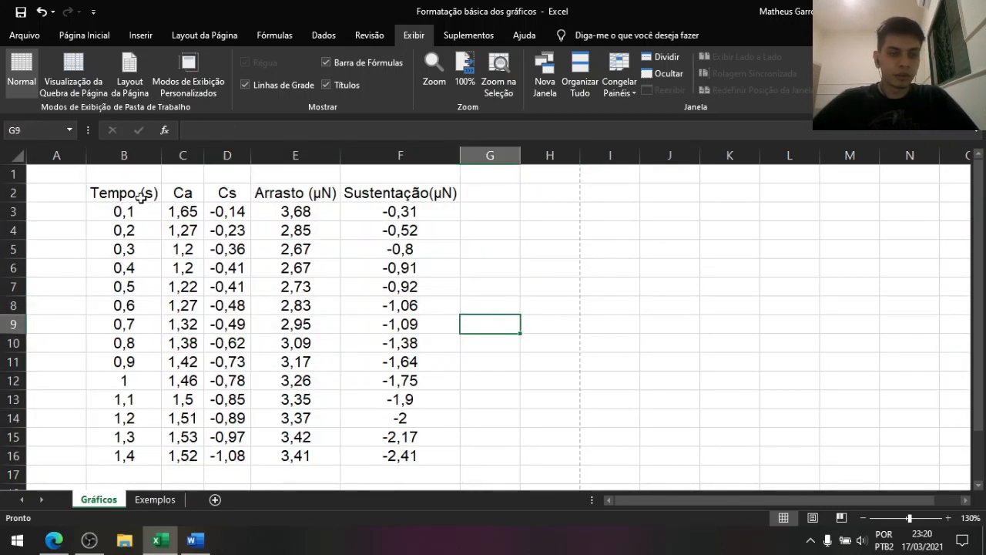
pyautogui.moveTo(122, 195); pyautogui.dragTo(389, 460)
pyautogui.click(525, 359)
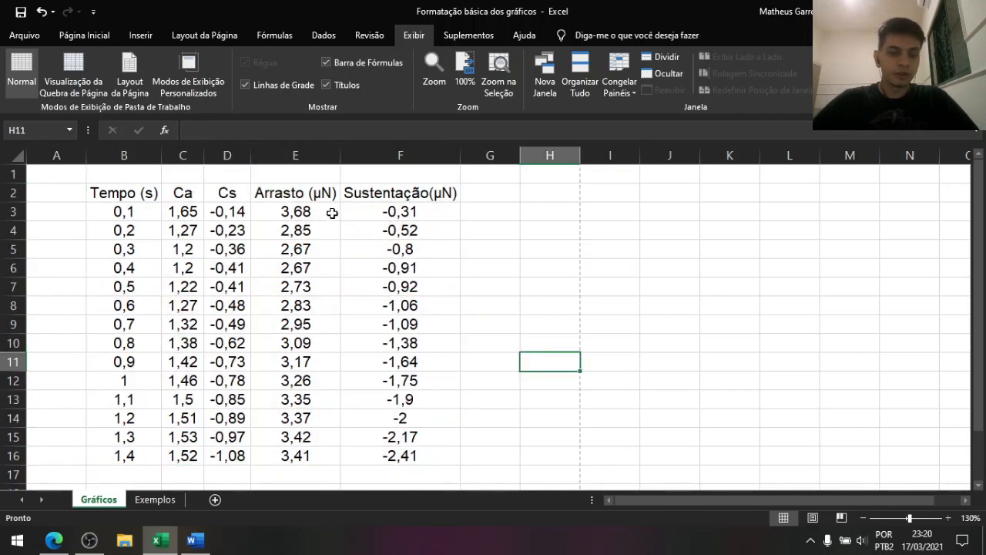
pyautogui.click(265, 195)
pyautogui.click(395, 195)
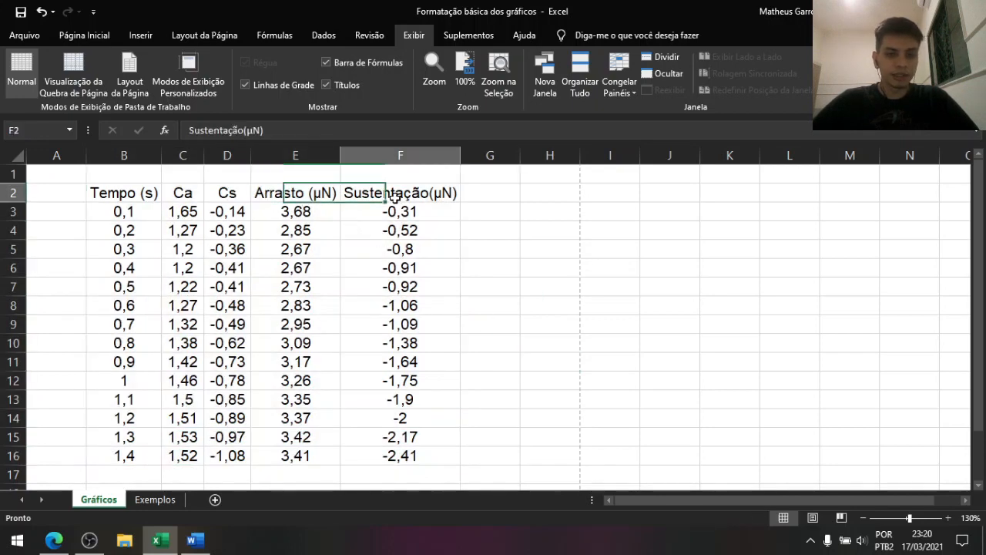
pyautogui.click(139, 193)
pyautogui.click(497, 269)
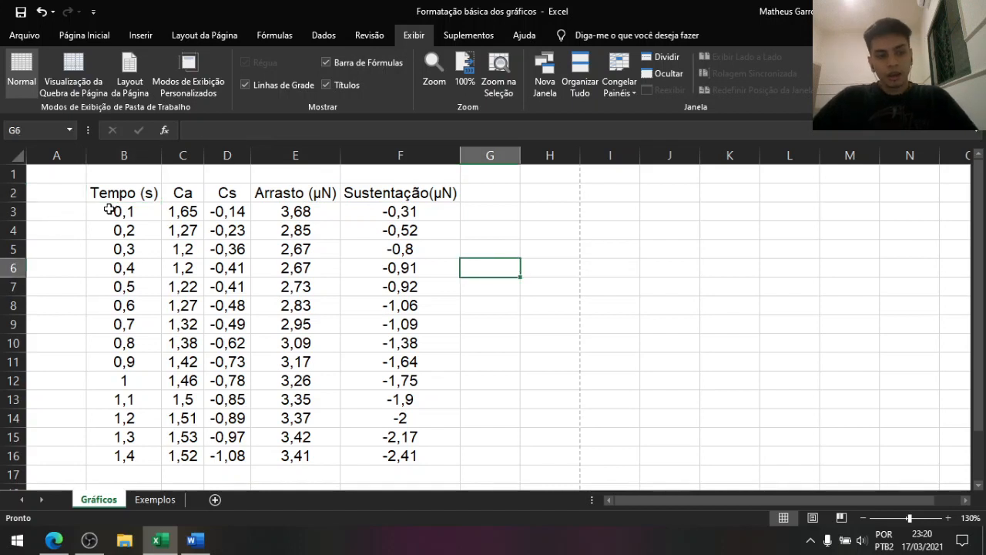
# Insert a scatter chart with smooth lines and markers from the Tempo (s) and Ca data in B2:C16
pyautogui.moveTo(113, 193); pyautogui.dragTo(198, 456)
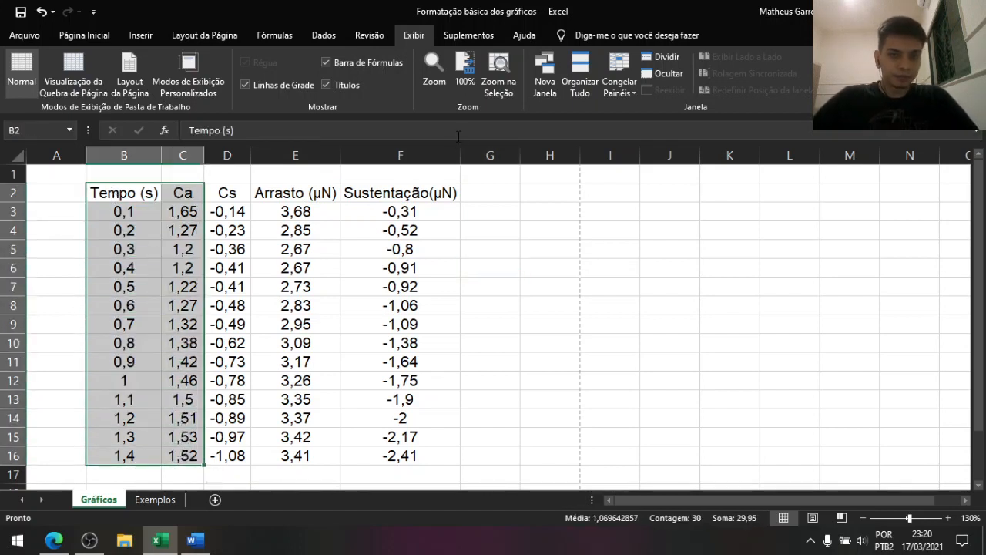
pyautogui.click(141, 35)
pyautogui.click(439, 91)
pyautogui.click(492, 137)
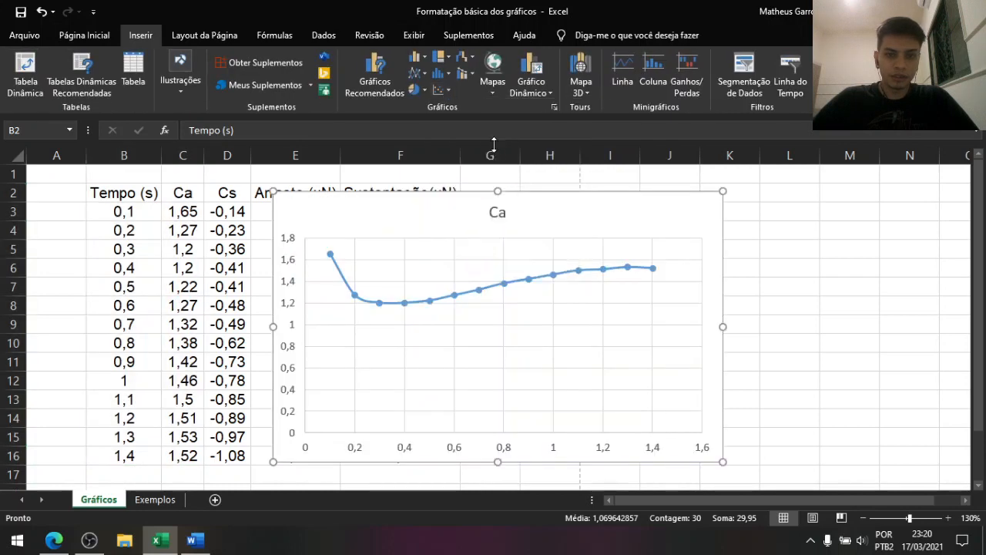
# Move the Ca chart beside the data table, over columns G to M, so it no longer covers the data
pyautogui.moveTo(361, 220); pyautogui.dragTo(565, 204)
pyautogui.moveTo(727, 503); pyautogui.dragTo(748, 500)
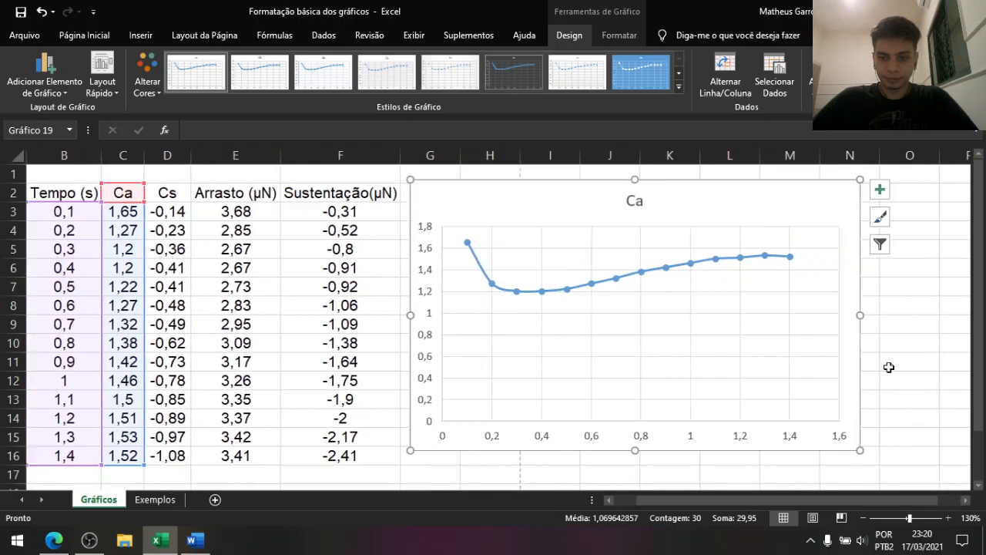
pyautogui.click(898, 344)
# Format all text in the Ca chart as Arial, size 10, in black
pyautogui.click(476, 209)
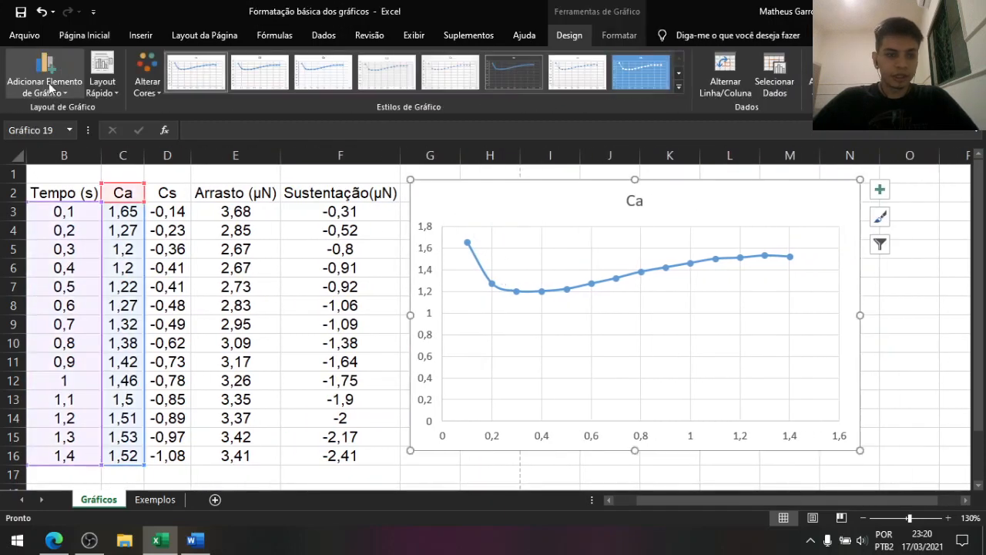
pyautogui.click(84, 34)
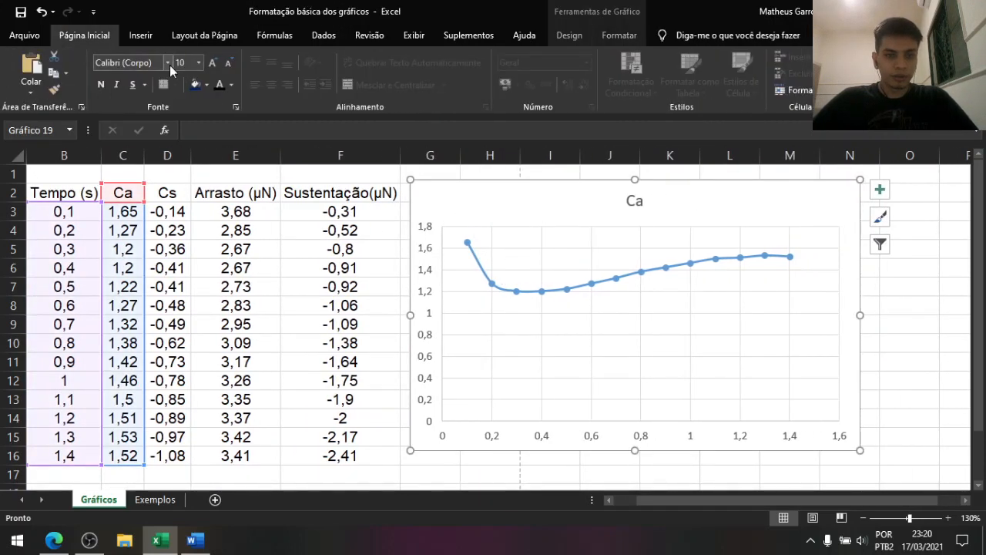
pyautogui.click(168, 63)
pyautogui.write('Arial')
pyautogui.press('Return')
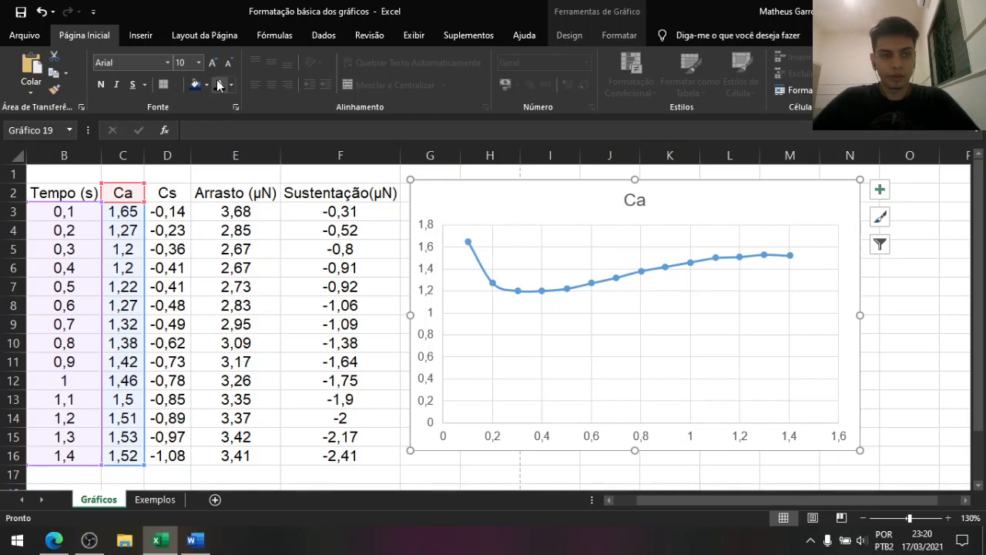
pyautogui.click(200, 64)
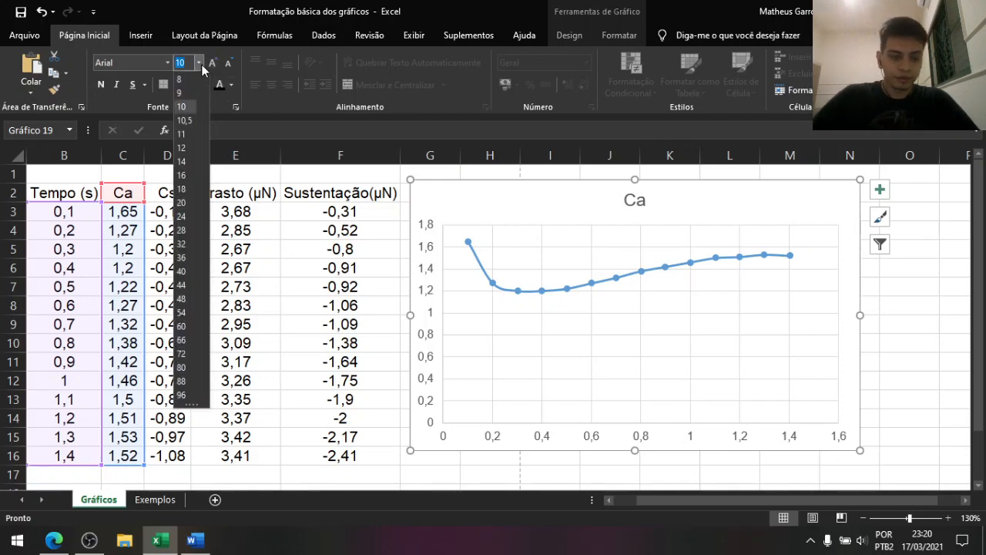
pyautogui.press('Return')
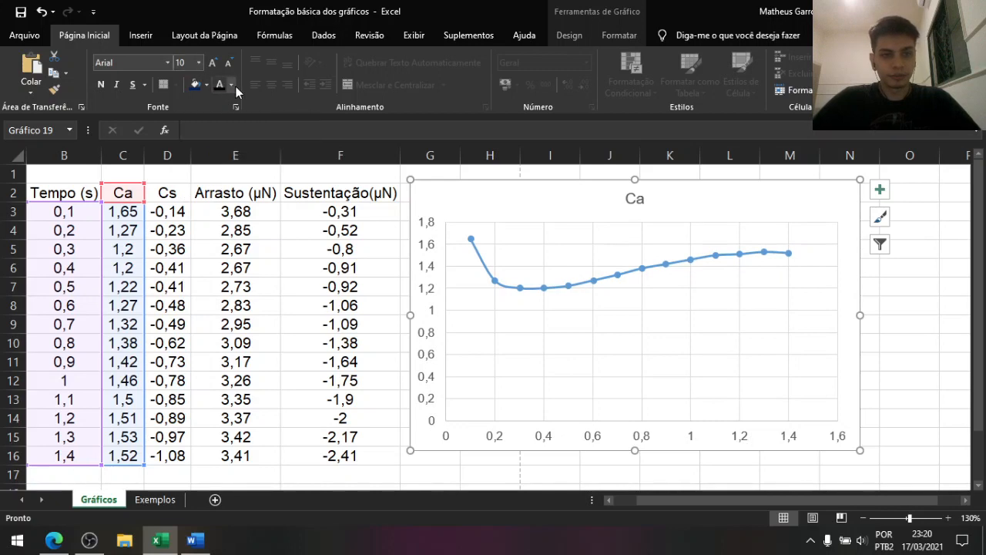
pyautogui.click(231, 85)
pyautogui.click(464, 216)
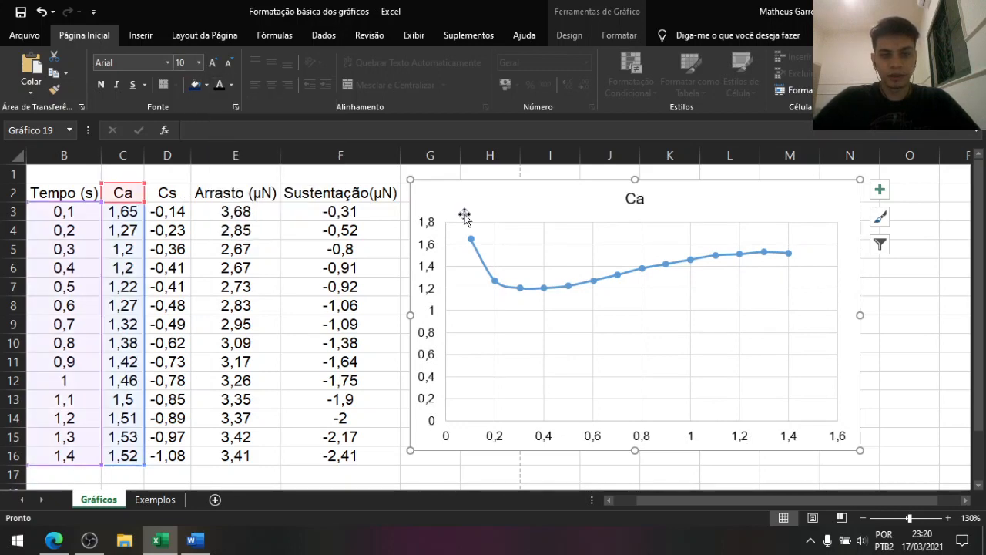
pyautogui.click(925, 305)
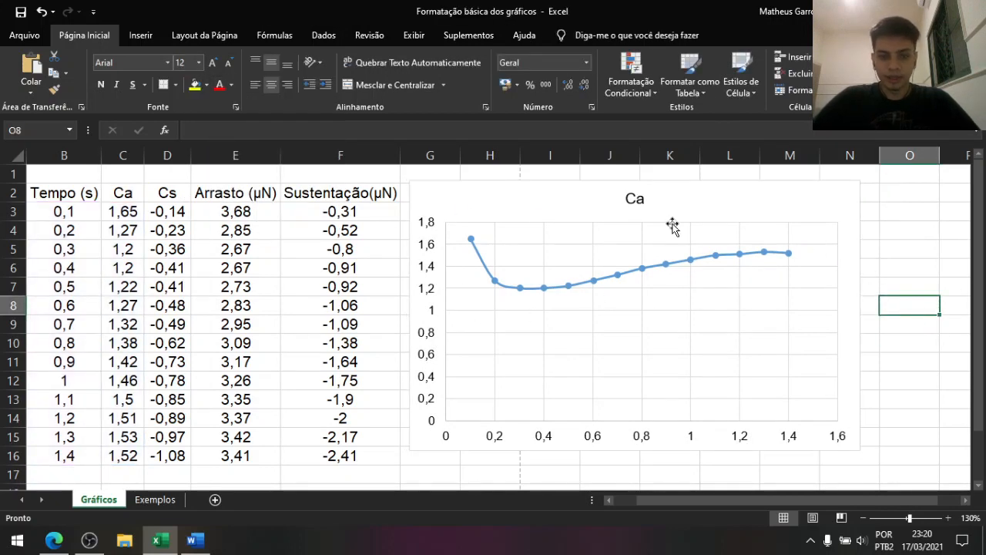
# Set the major tick marks of the chart's vertical axis to Externo
pyautogui.click(426, 255)
pyautogui.rightClick(426, 254)
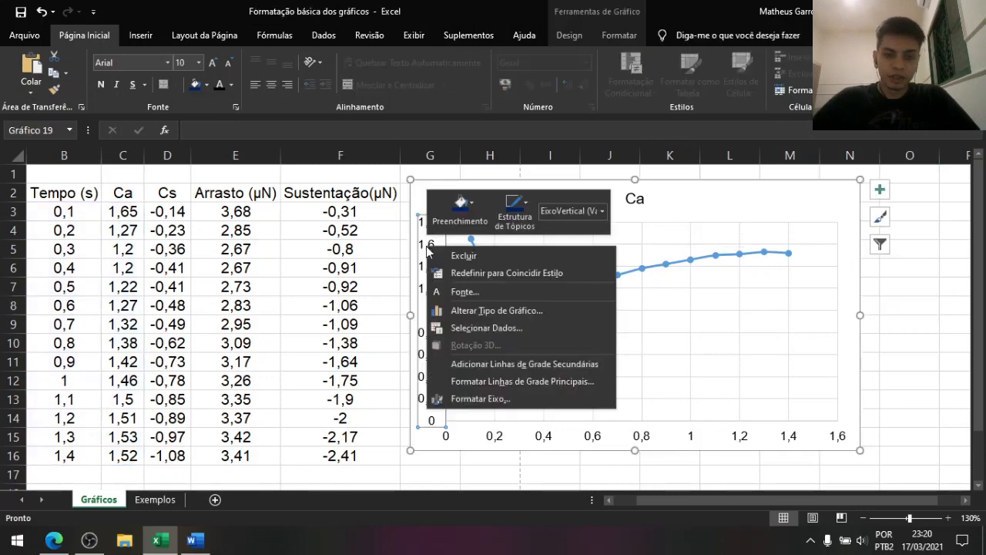
pyautogui.click(456, 398)
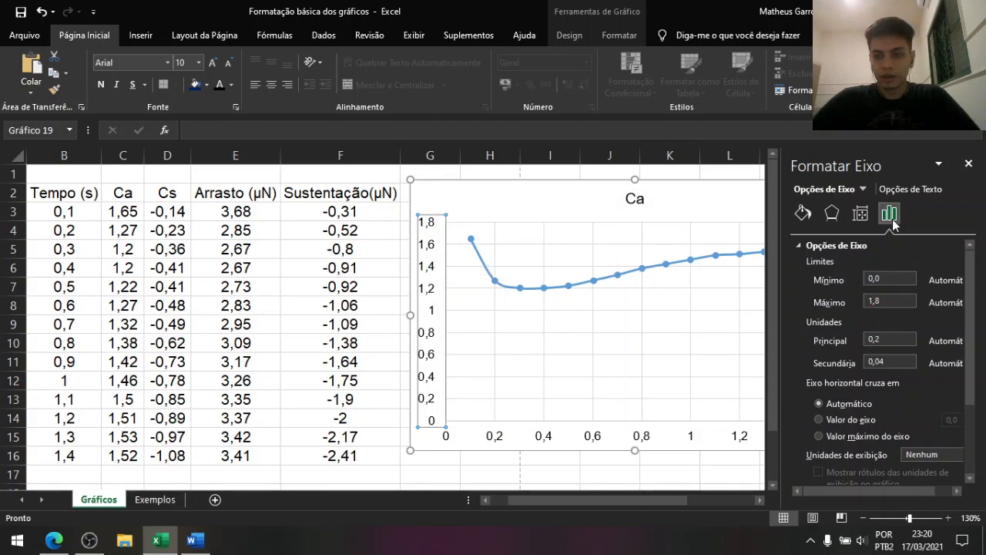
pyautogui.scroll(-3, 857, 332)
pyautogui.click(851, 441)
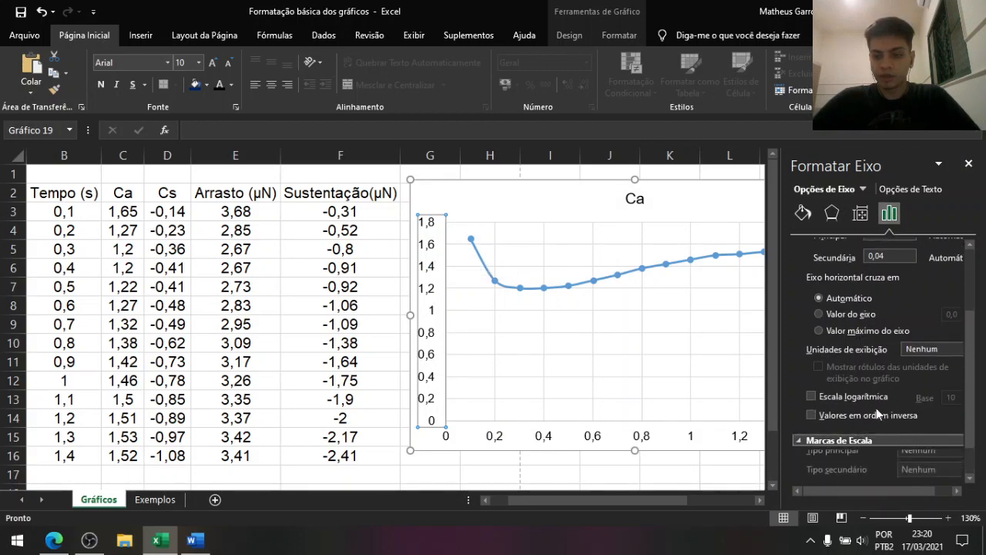
pyautogui.scroll(-1, 878, 404)
pyautogui.click(912, 417)
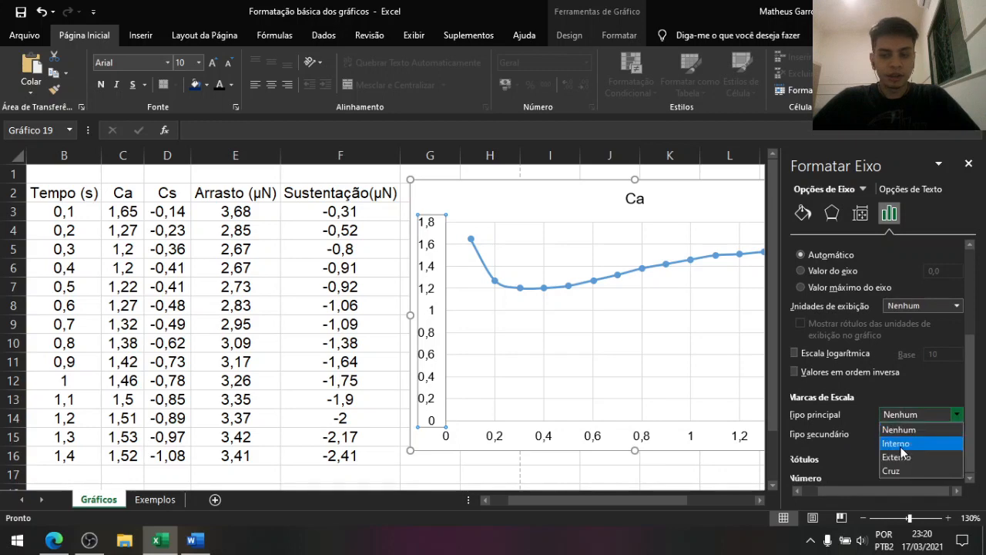
pyautogui.click(903, 456)
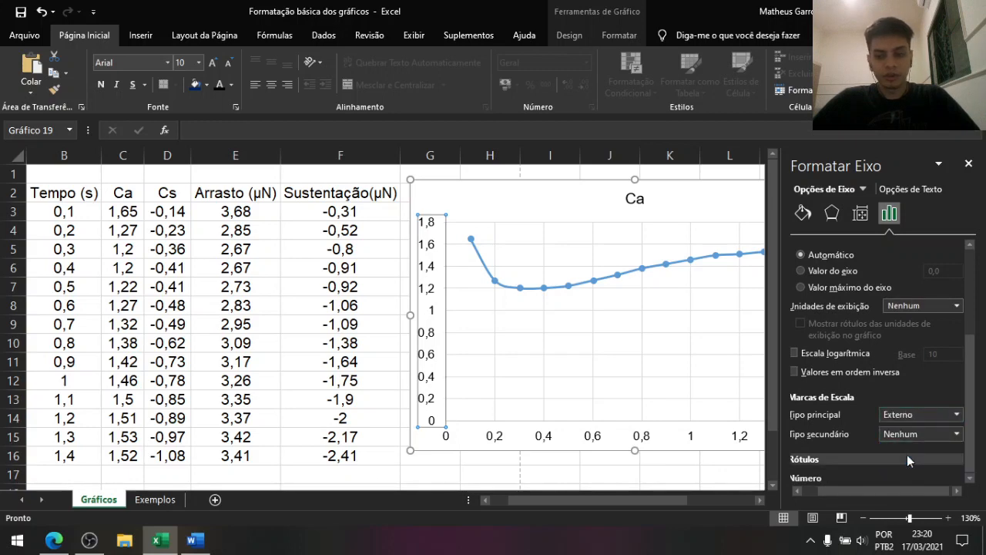
# Colour the vertical axis line black and close the axis formatting options
pyautogui.click(804, 215)
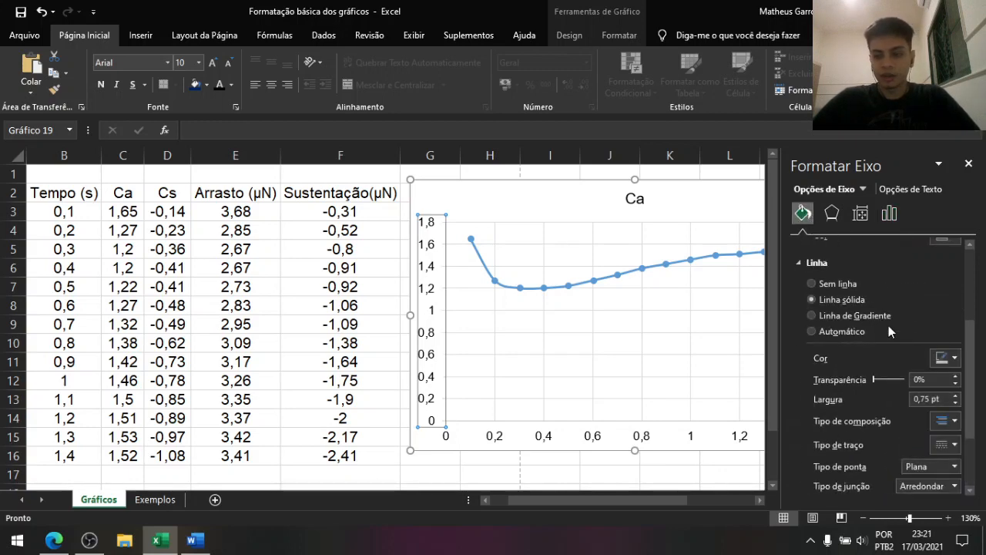
pyautogui.click(944, 359)
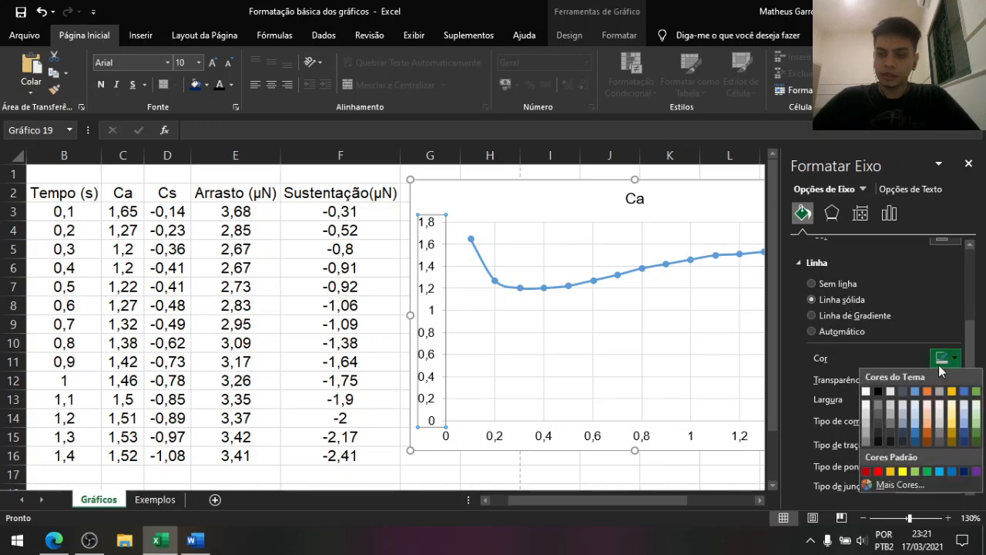
pyautogui.click(879, 392)
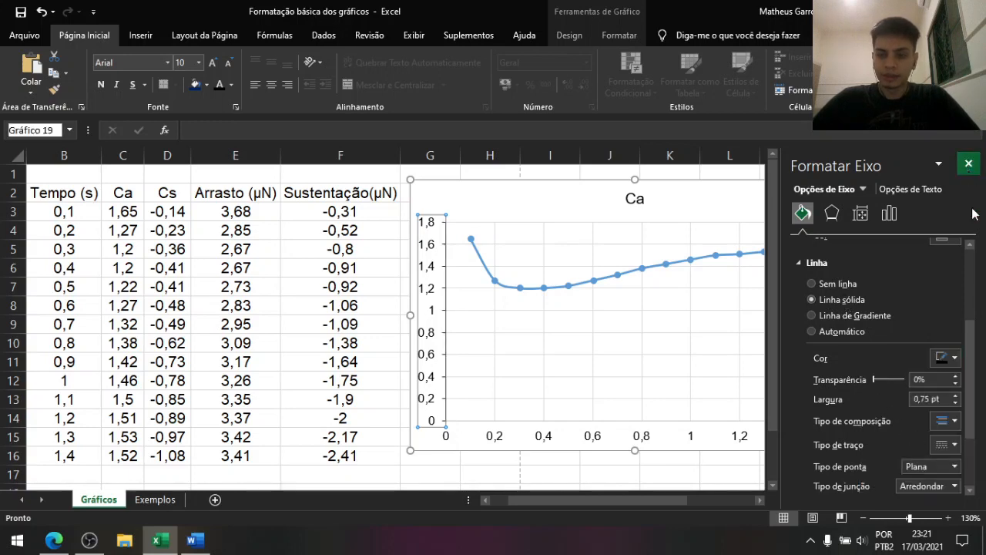
pyautogui.click(968, 164)
pyautogui.click(899, 432)
# Set the major tick marks of the chart's horizontal axis to Externo
pyautogui.click(547, 437)
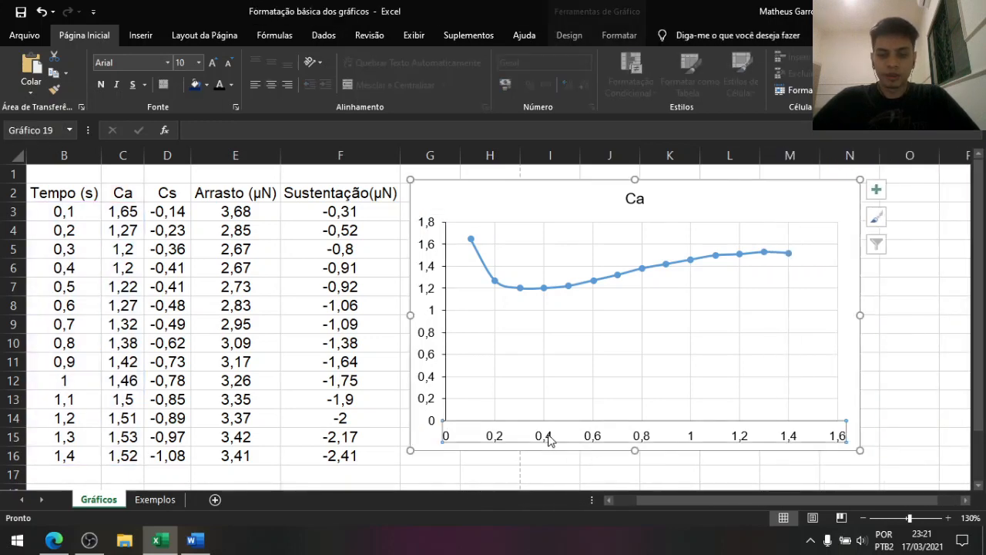
pyautogui.rightClick(547, 438)
pyautogui.click(600, 425)
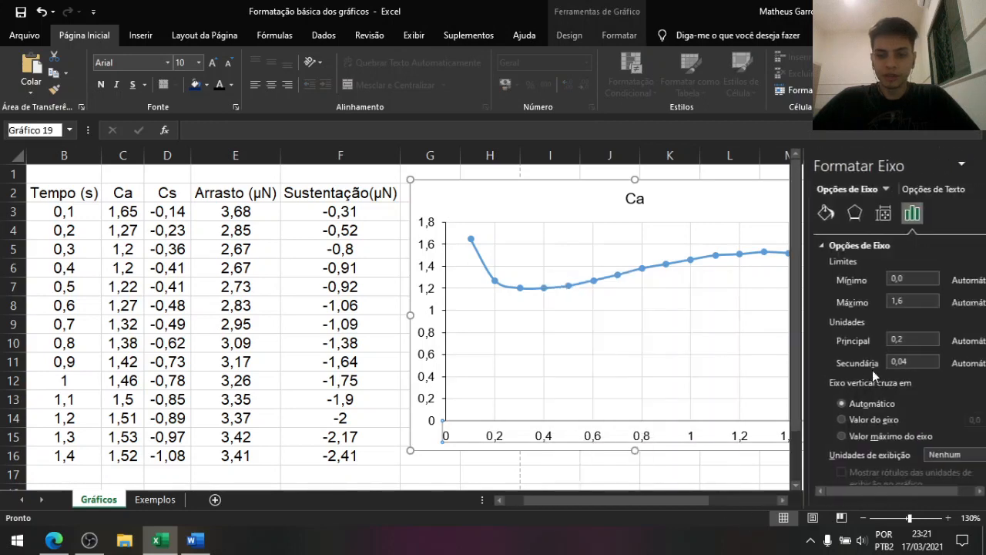
pyautogui.scroll(-3, 802, 405)
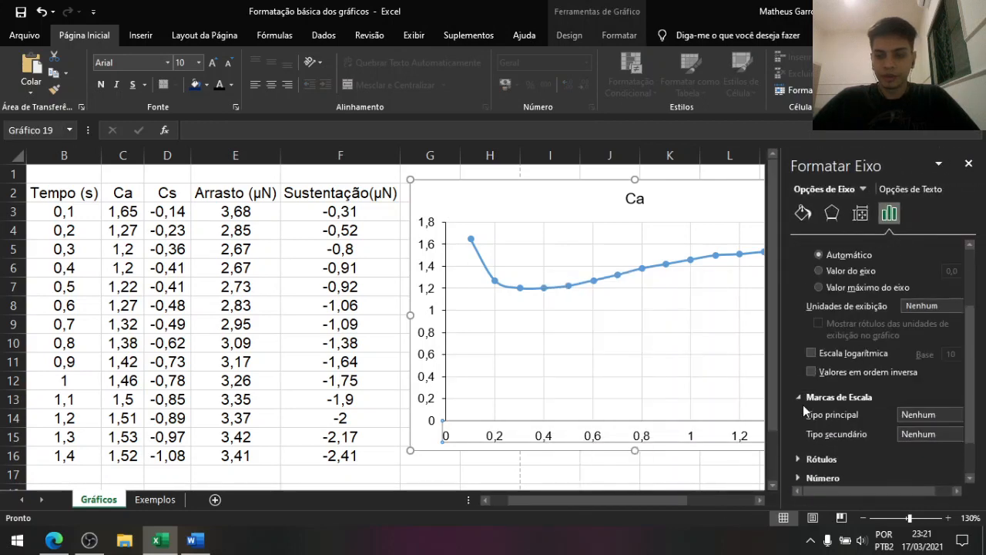
pyautogui.click(926, 417)
pyautogui.click(908, 443)
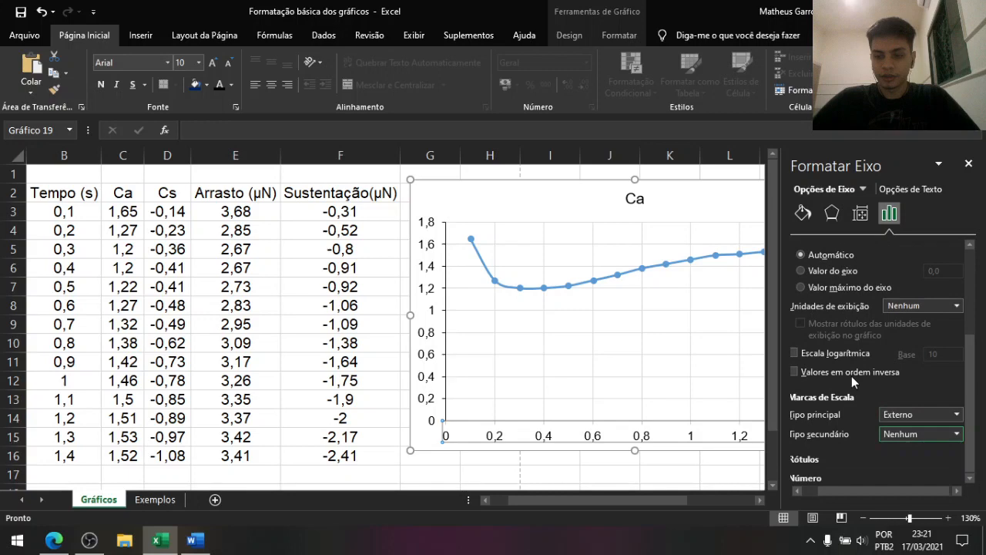
# Colour the horizontal axis line black and close the axis formatting options
pyautogui.click(802, 216)
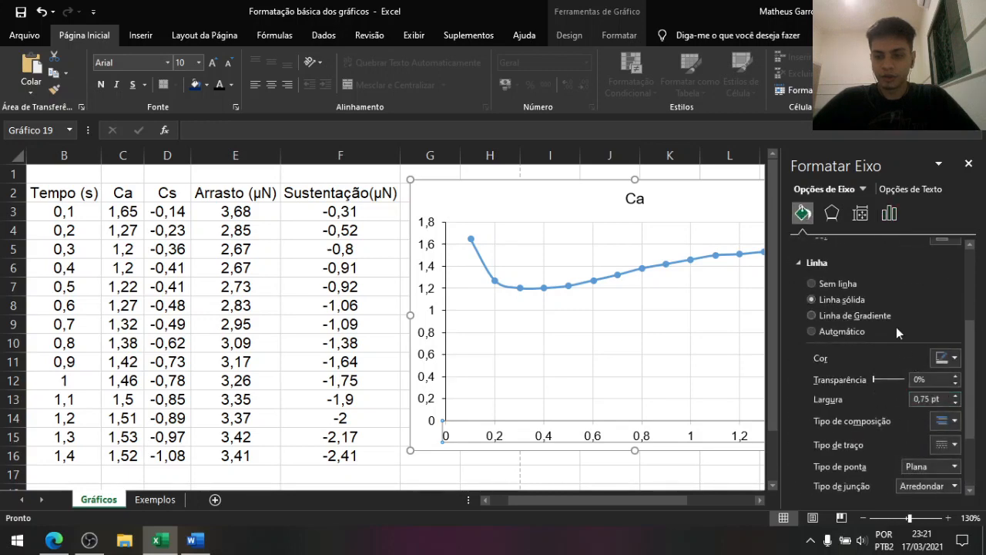
pyautogui.click(943, 357)
pyautogui.click(887, 393)
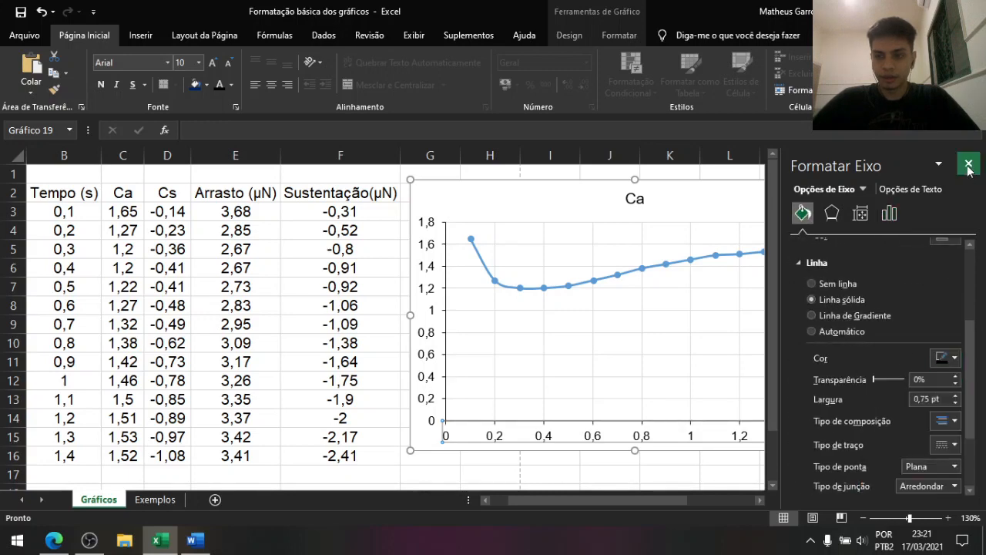
pyautogui.click(969, 167)
pyautogui.click(933, 281)
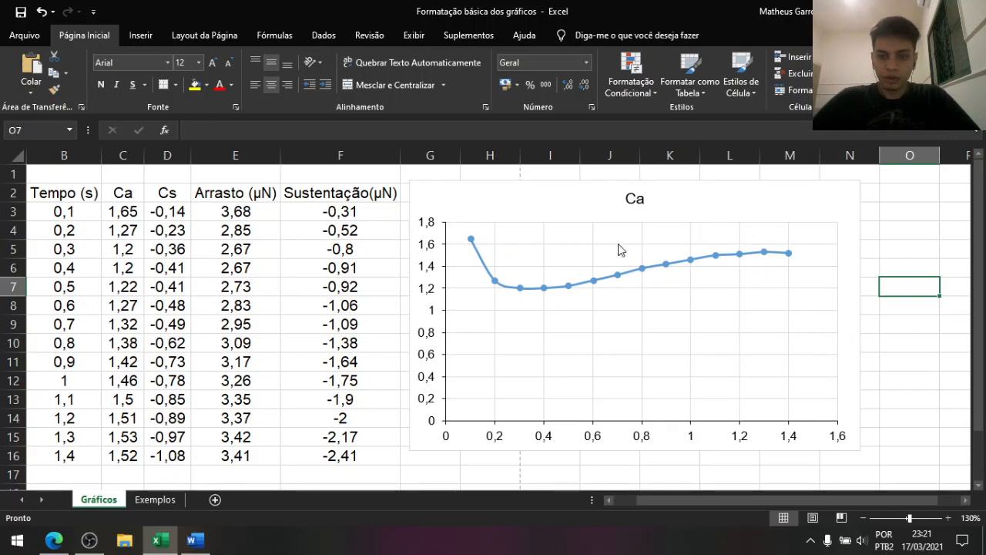
# Give the chart's plot area a solid black border and close its formatting options
pyautogui.click(551, 237)
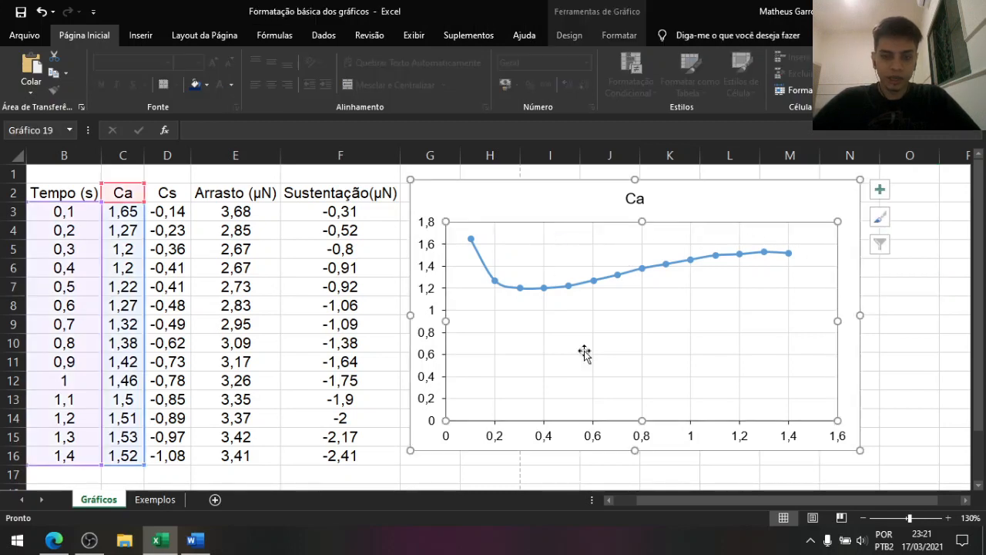
pyautogui.click(495, 243)
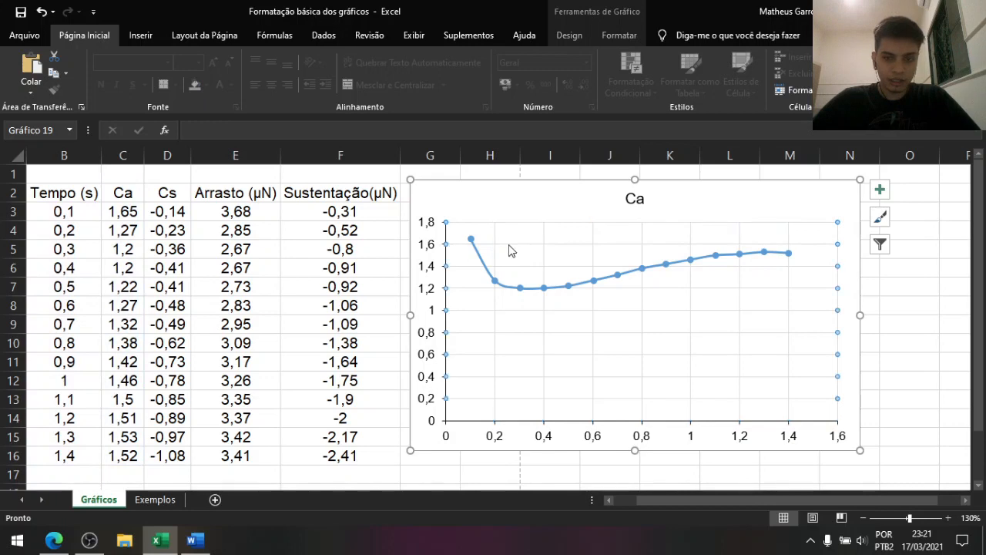
pyautogui.click(521, 233)
pyautogui.doubleClick(521, 234)
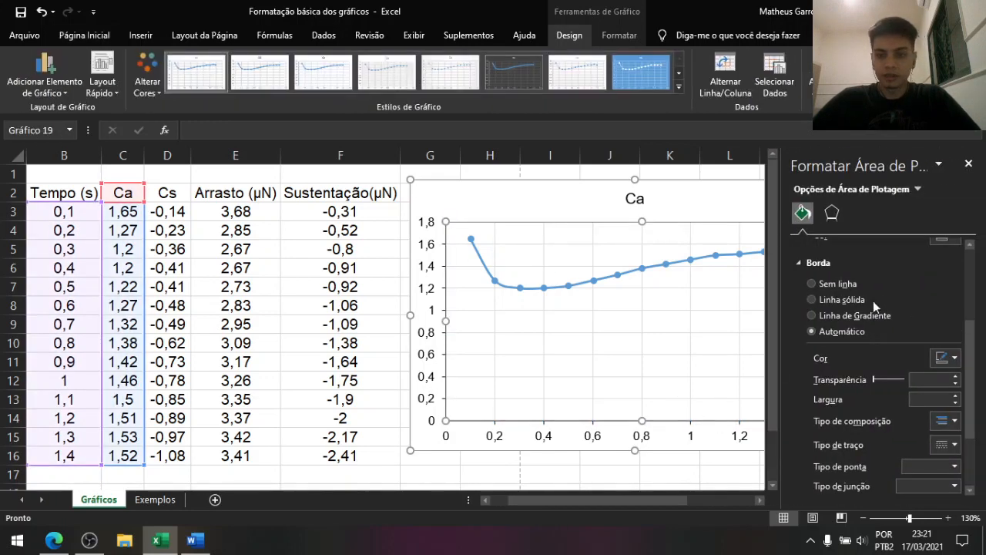
pyautogui.click(849, 301)
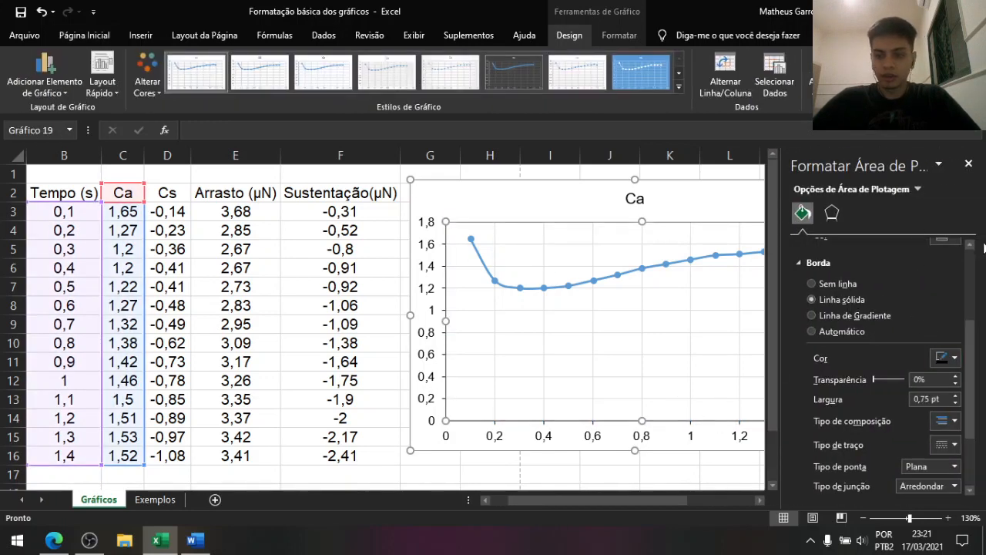
pyautogui.click(968, 164)
pyautogui.click(902, 291)
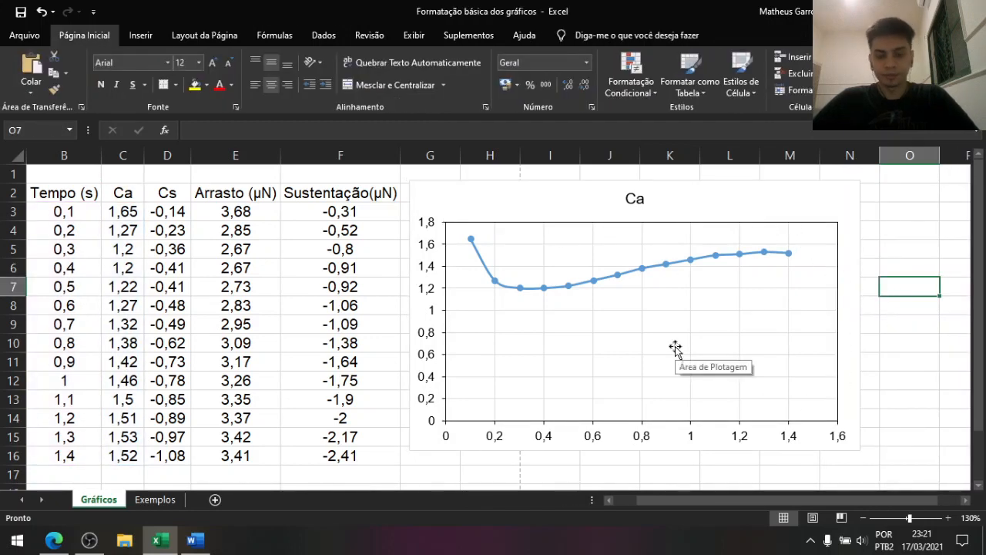
# Change the chart's vertical gridlines to a dashed line style and close the gridline options
pyautogui.click(496, 246)
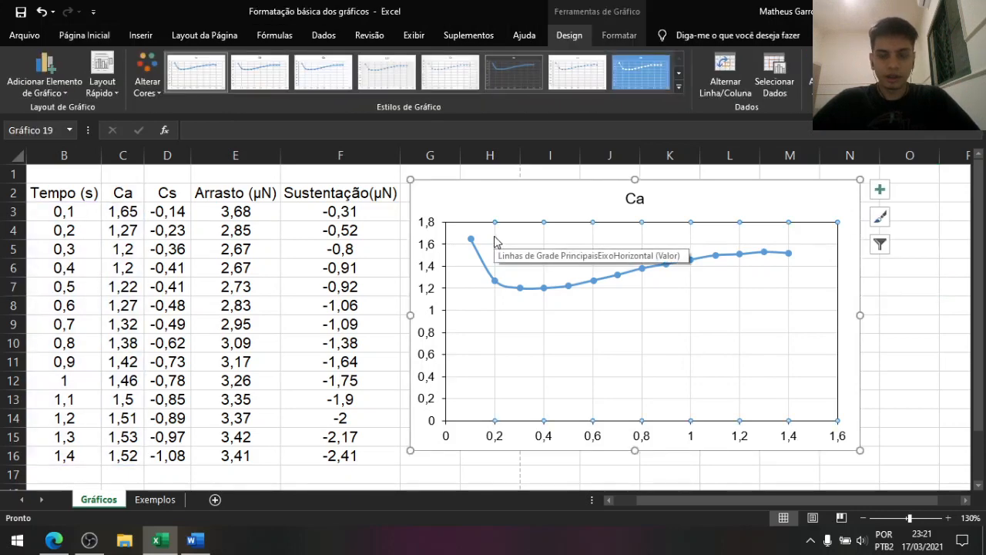
pyautogui.rightClick(495, 242)
pyautogui.click(547, 337)
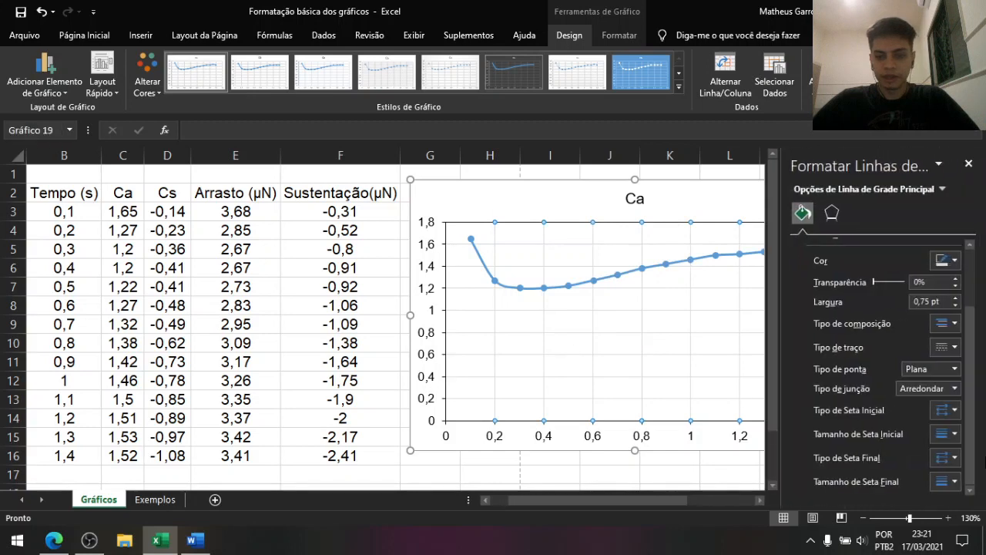
pyautogui.click(947, 347)
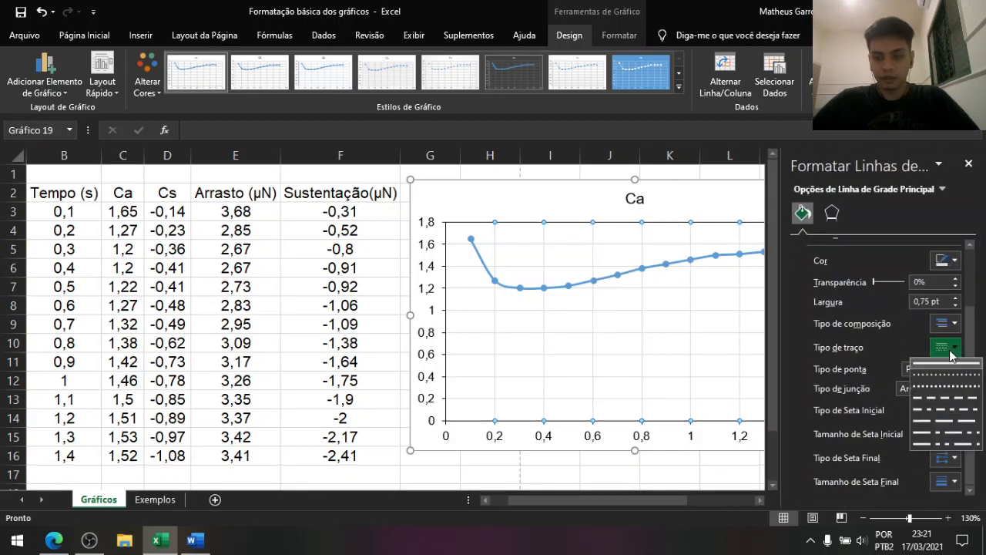
pyautogui.click(949, 400)
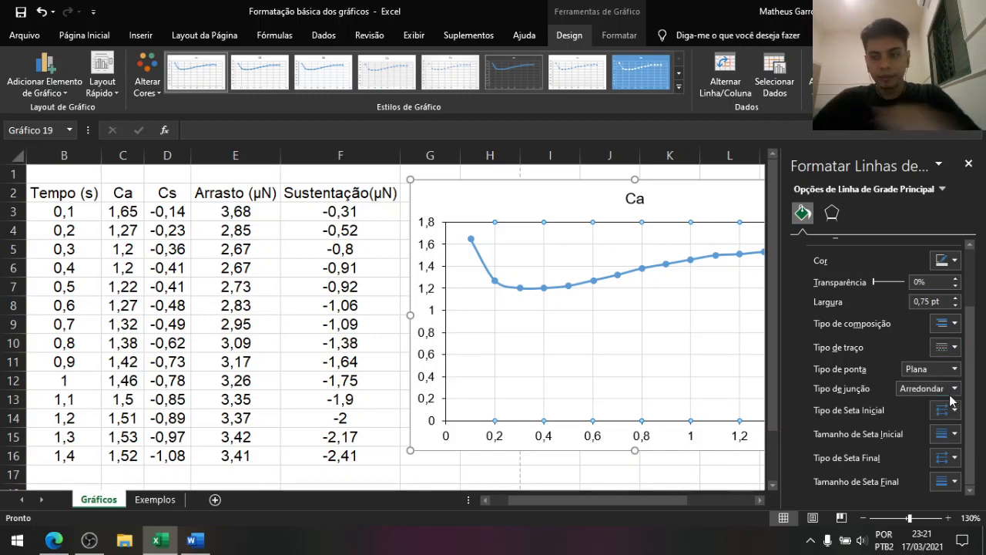
pyautogui.click(968, 163)
# Change the chart's horizontal gridlines to the same dashed line style and deselect the chart
pyautogui.rightClick(514, 248)
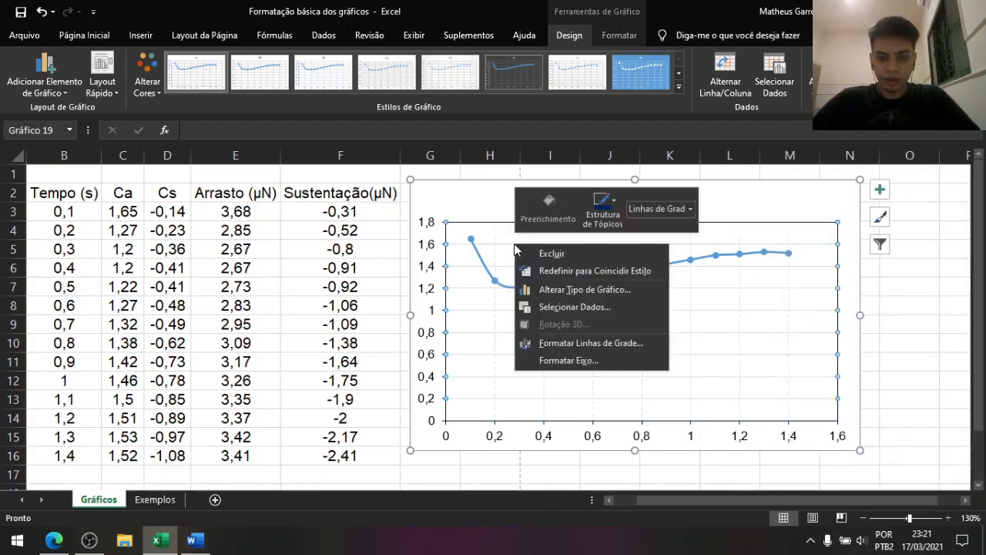
pyautogui.click(698, 354)
pyautogui.doubleClick(699, 355)
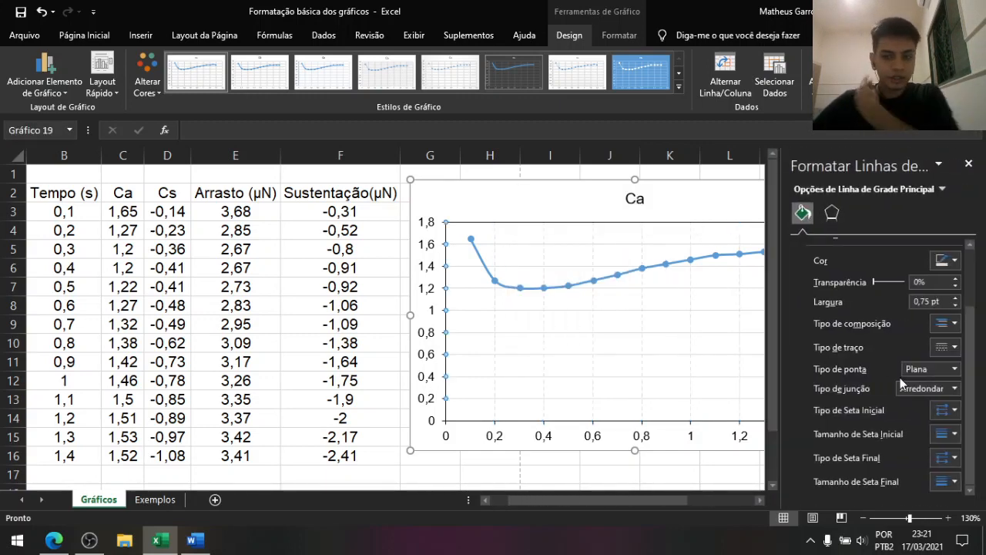
pyautogui.click(944, 347)
pyautogui.click(945, 399)
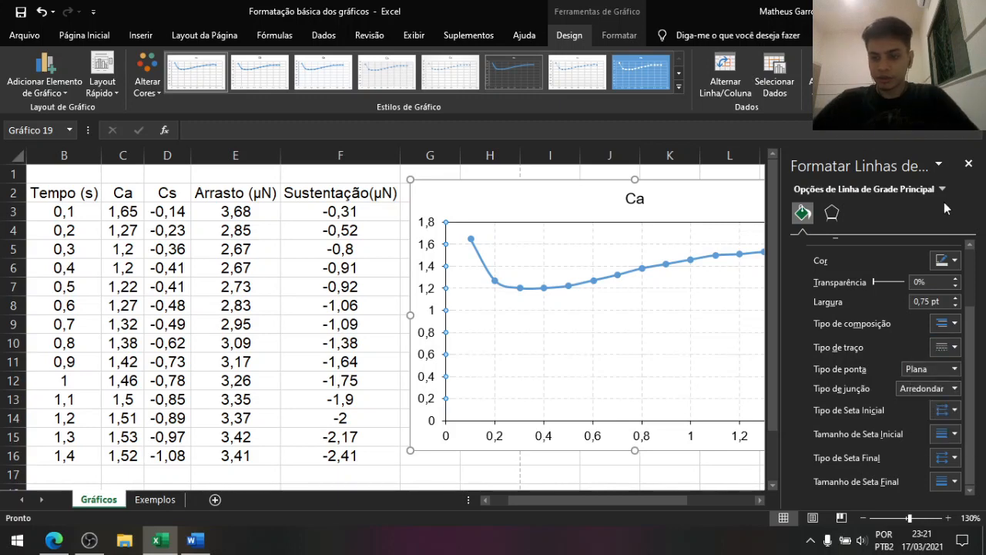
pyautogui.click(969, 163)
pyautogui.click(902, 326)
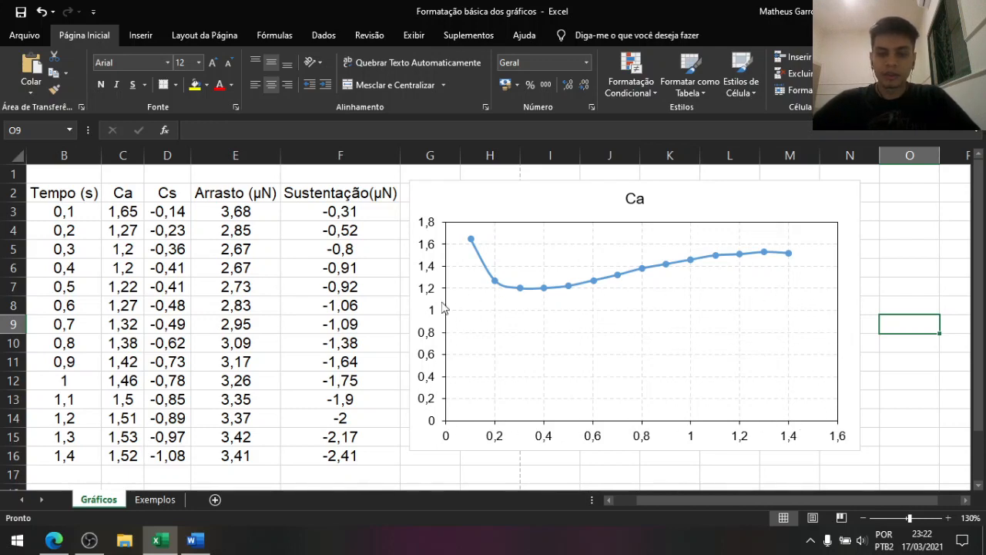
# Set the vertical axis minimum to 1 and close the axis formatting options
pyautogui.doubleClick(426, 271)
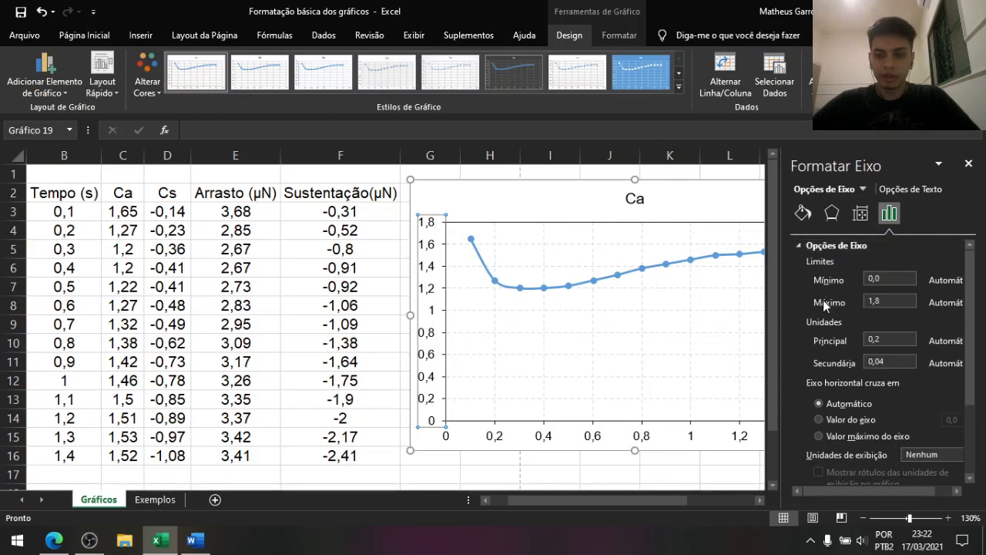
pyautogui.click(886, 279)
pyautogui.write('1')
pyautogui.press('Return')
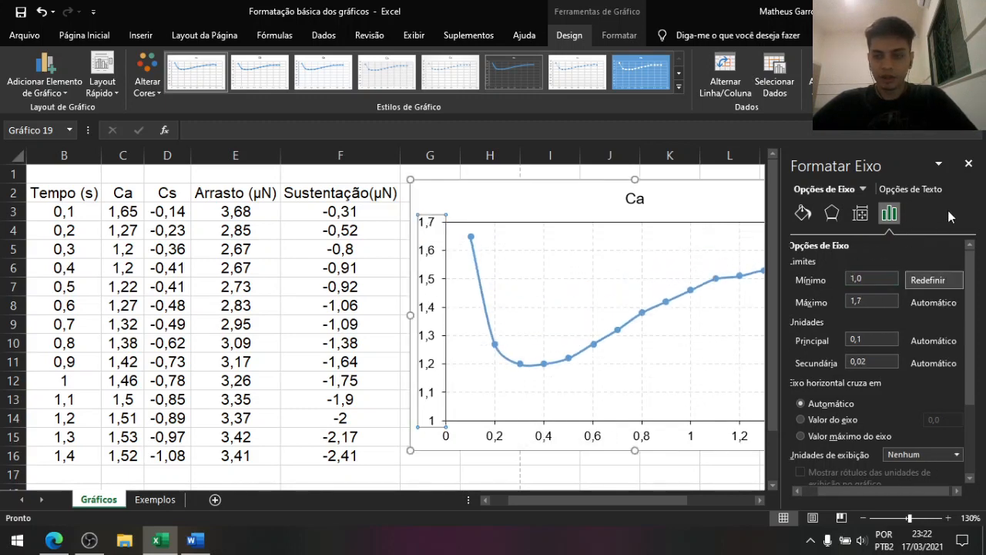
pyautogui.click(970, 165)
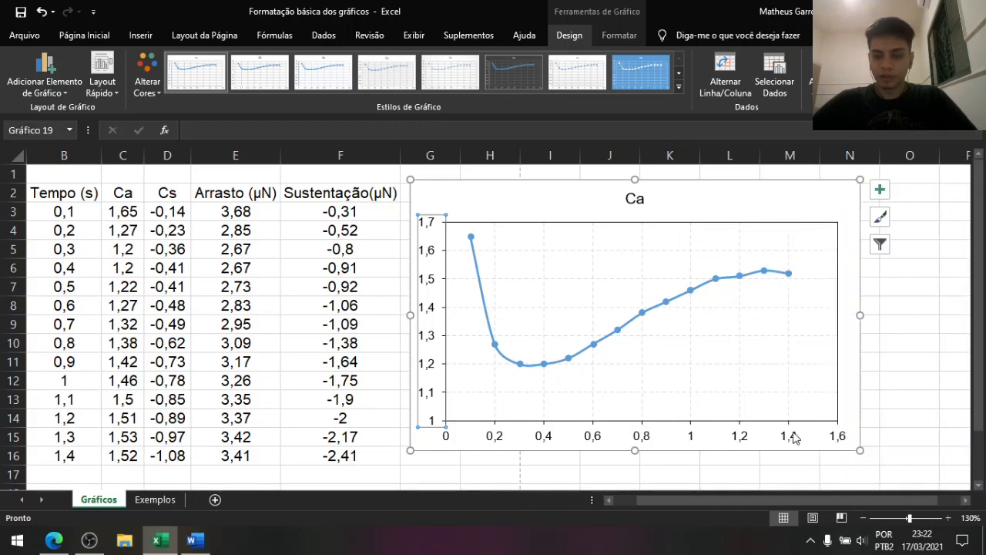
# Set the maximum of the chart's horizontal axis to 1,5
pyautogui.doubleClick(794, 437)
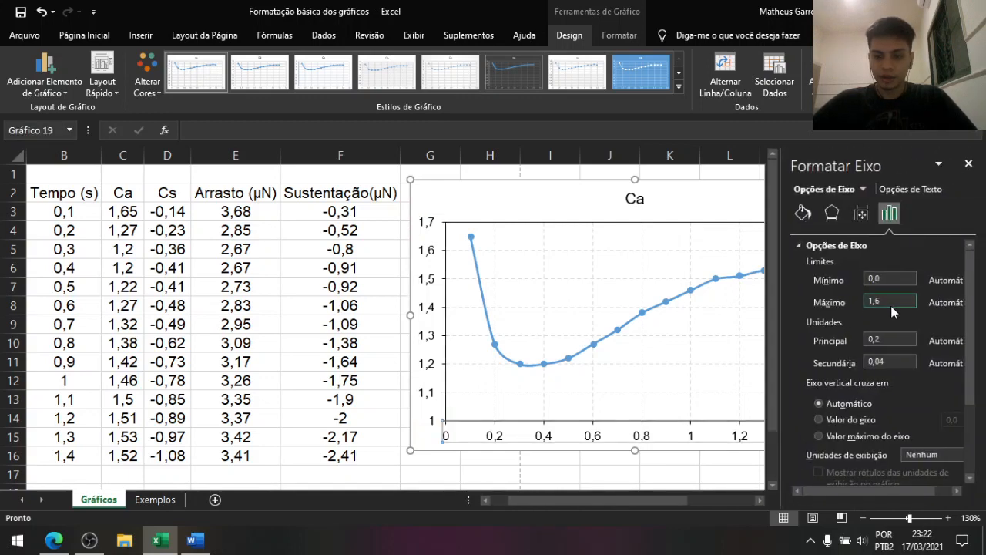
pyautogui.click(892, 304)
pyautogui.press('BackSpace')
pyautogui.write('5')
pyautogui.press('Tab')
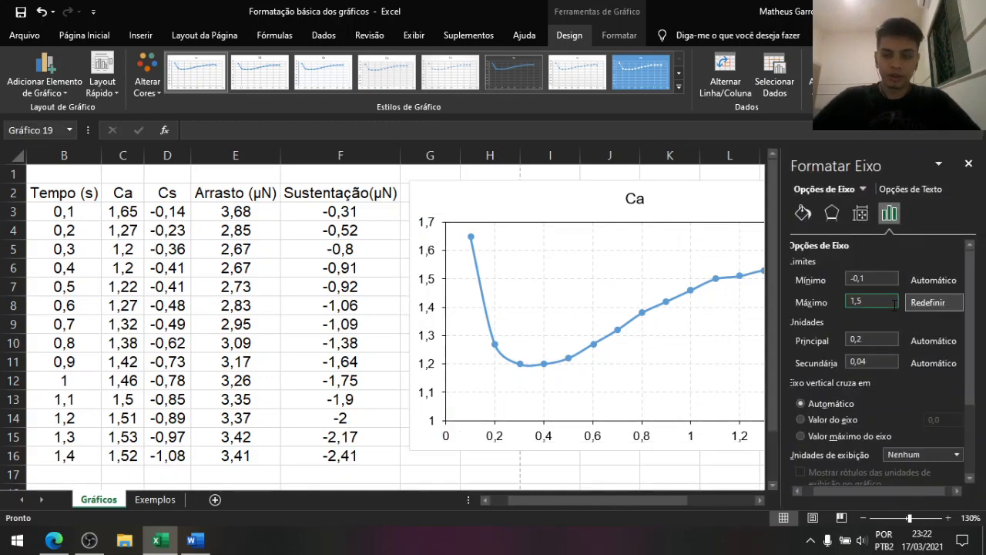
pyautogui.click(863, 303)
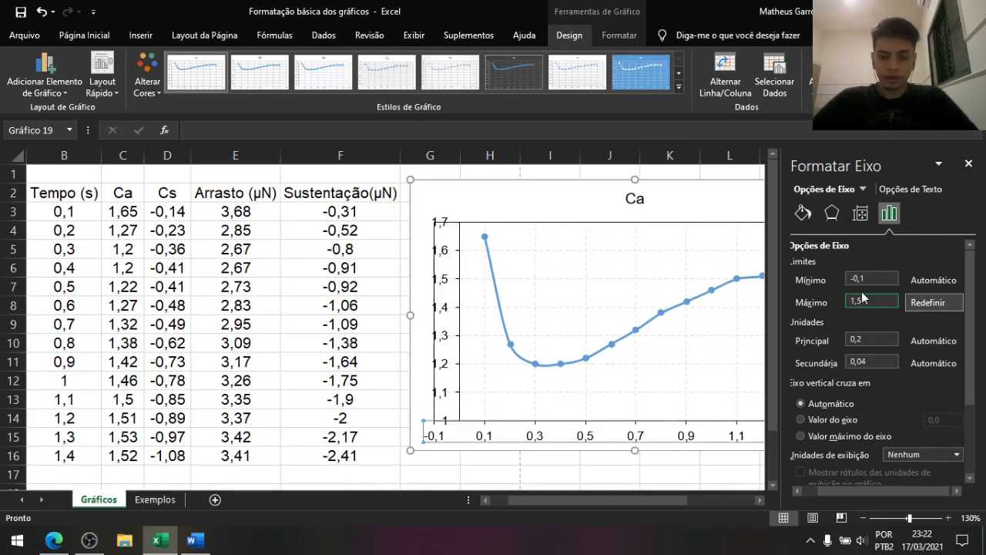
# Set the horizontal axis minimum to 0, close the axis options and deselect the chart
pyautogui.doubleClick(877, 281)
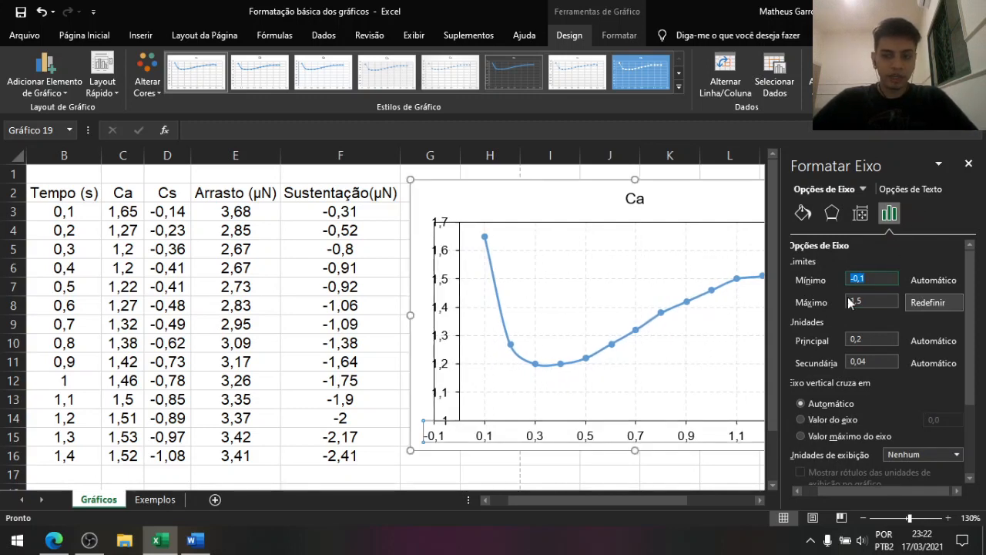
pyautogui.write('0')
pyautogui.press('Return')
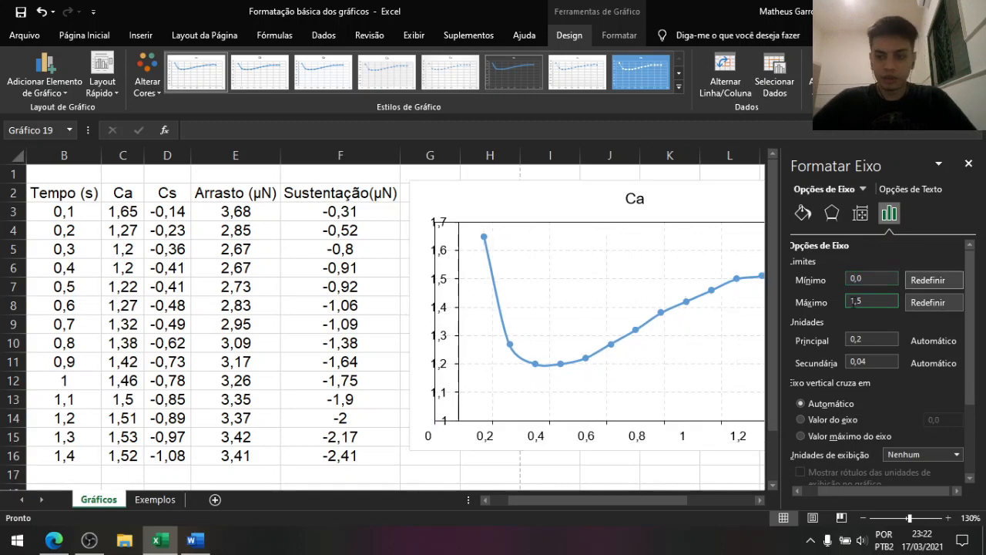
pyautogui.click(969, 168)
pyautogui.click(909, 322)
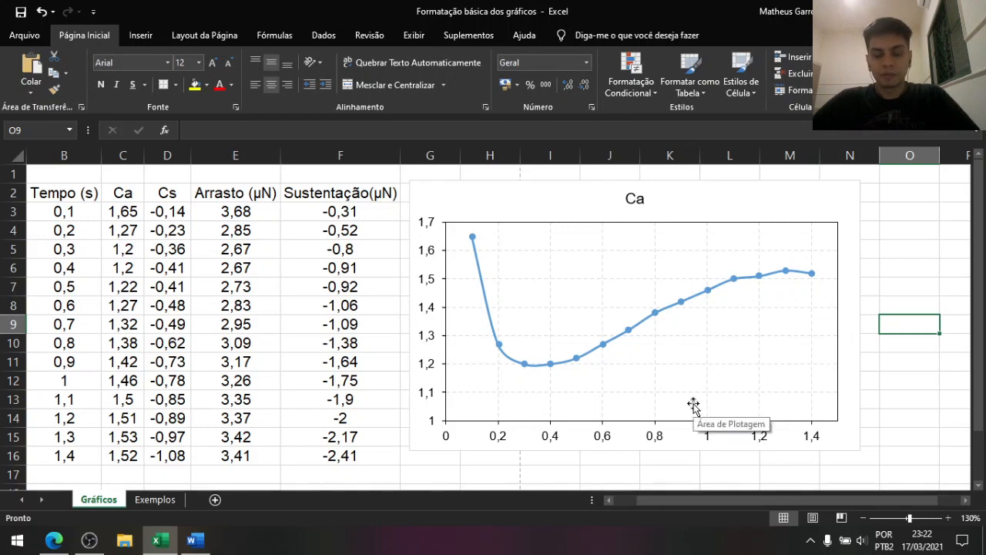
# Remove the connecting line of the Ca data series by setting it to Sem linha
pyautogui.click(484, 280)
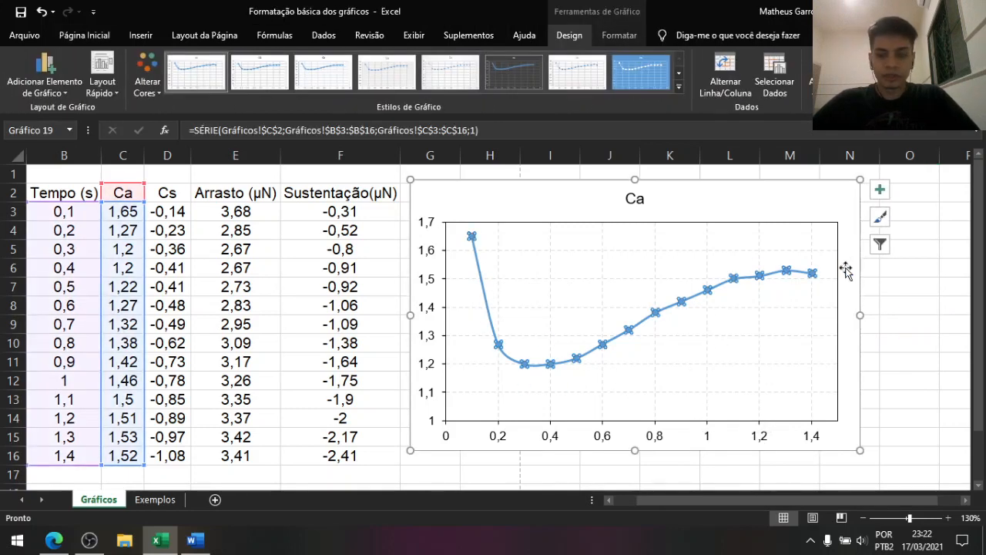
pyautogui.rightClick(478, 267)
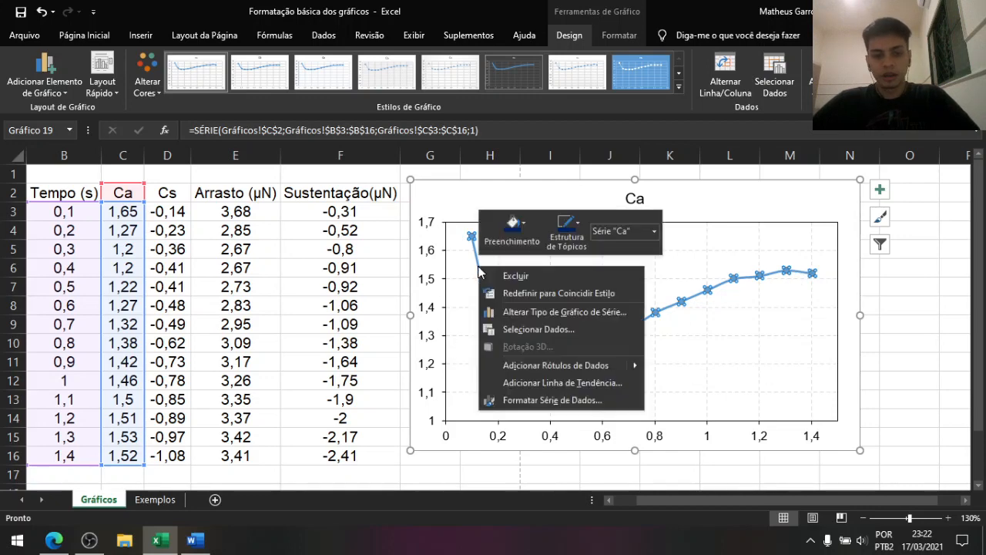
pyautogui.click(539, 400)
pyautogui.click(803, 213)
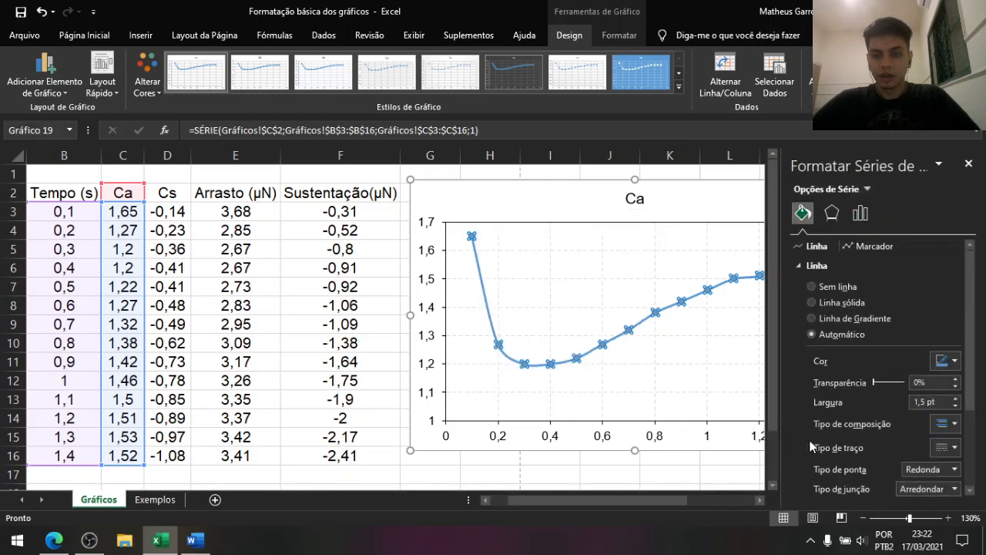
pyautogui.click(825, 288)
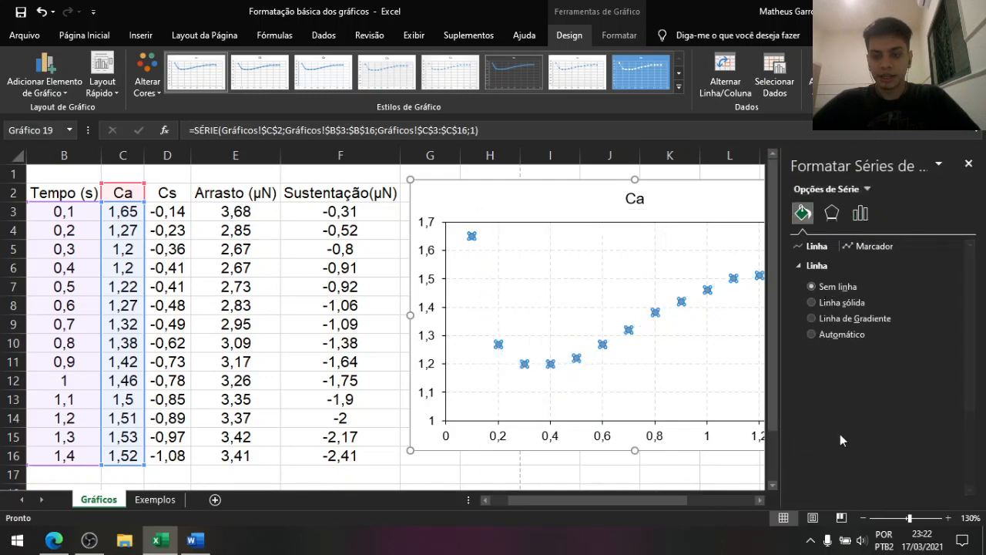
# Set the fill and border colour of the Ca series markers to black, close the formatting options and deselect the chart
pyautogui.click(858, 246)
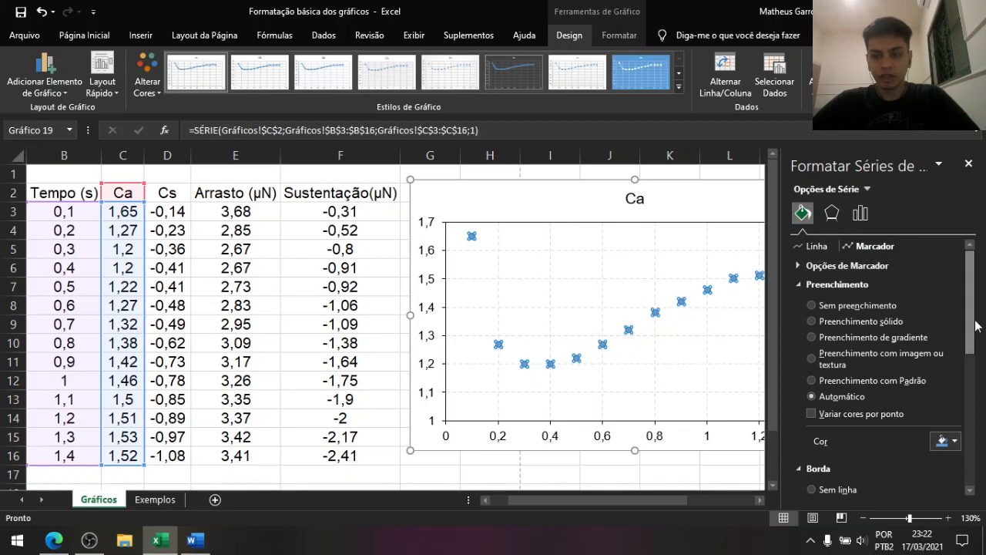
pyautogui.moveTo(976, 326); pyautogui.dragTo(977, 391)
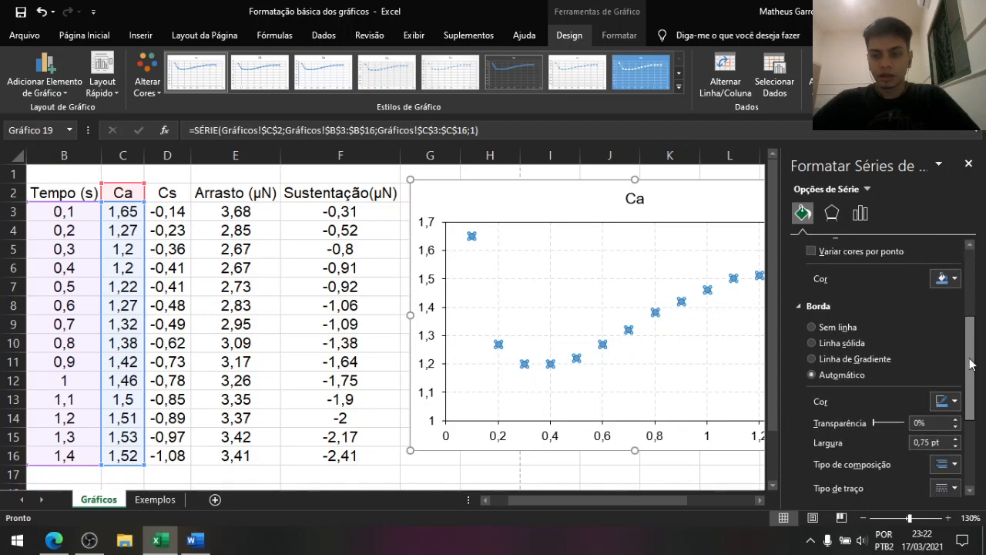
pyautogui.click(943, 279)
pyautogui.click(881, 312)
pyautogui.click(945, 421)
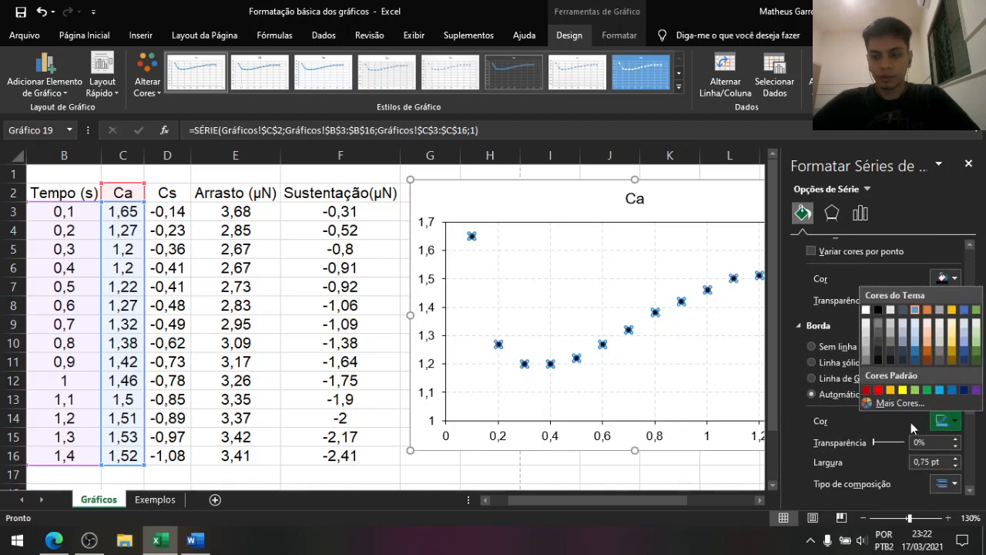
pyautogui.click(878, 310)
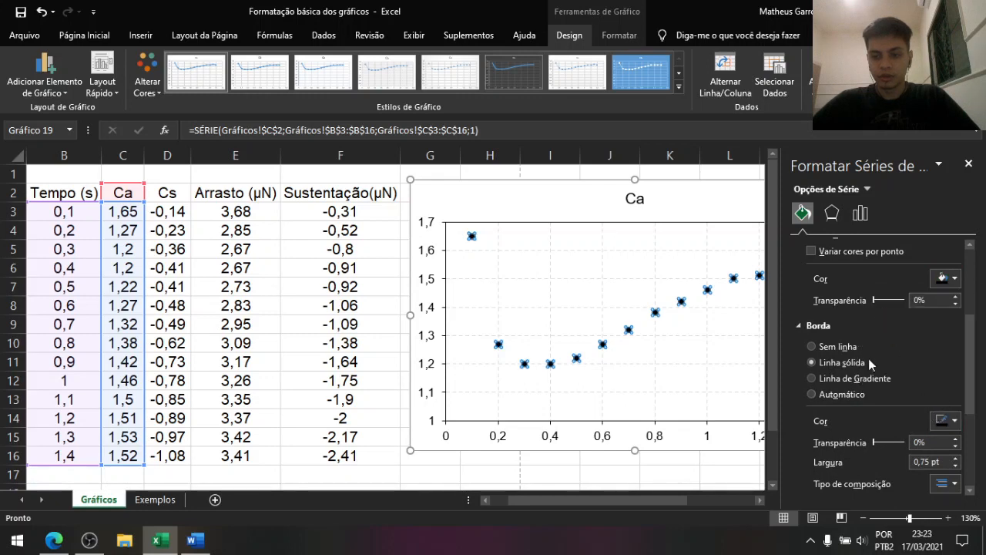
pyautogui.click(969, 163)
pyautogui.click(909, 343)
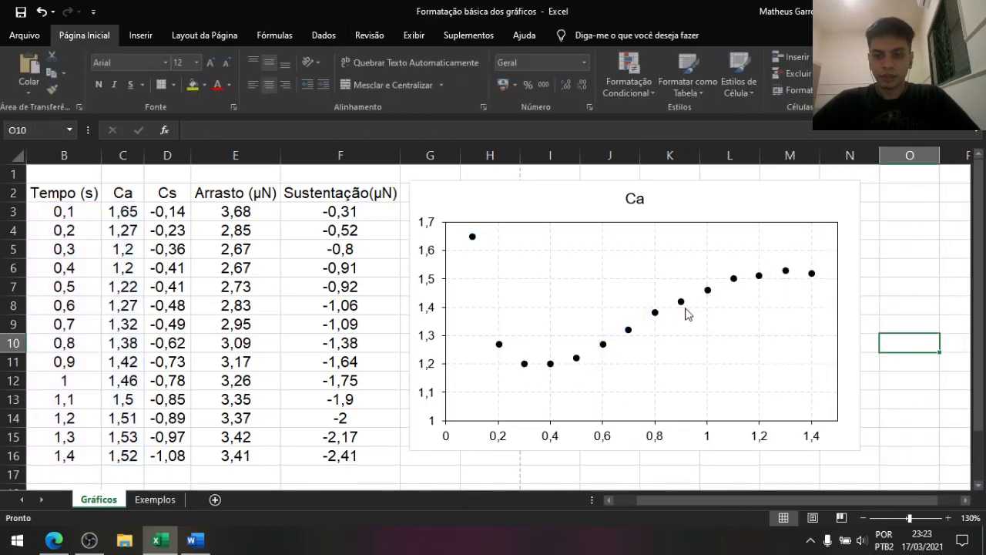
pyautogui.click(908, 289)
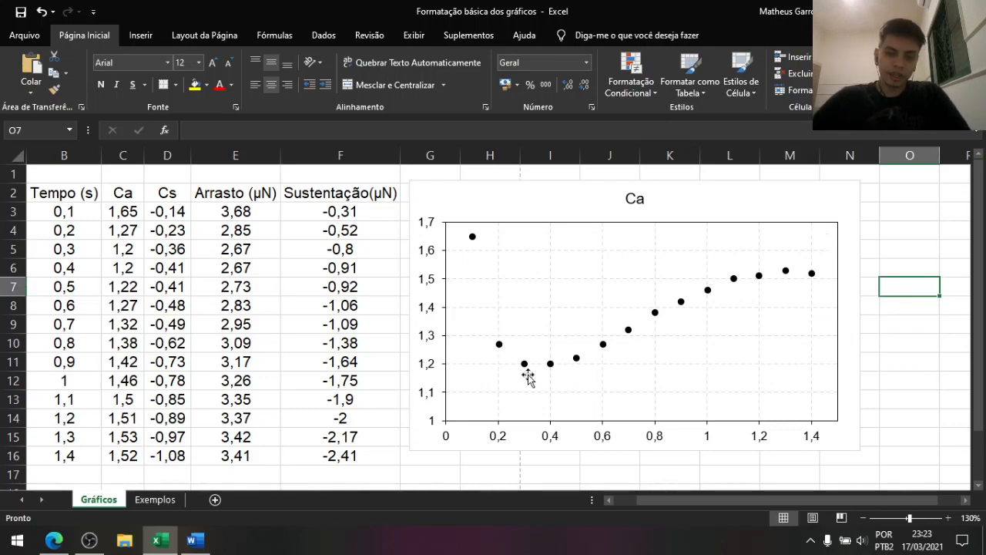
# Add a trendline to the Ca chart
pyautogui.click(715, 203)
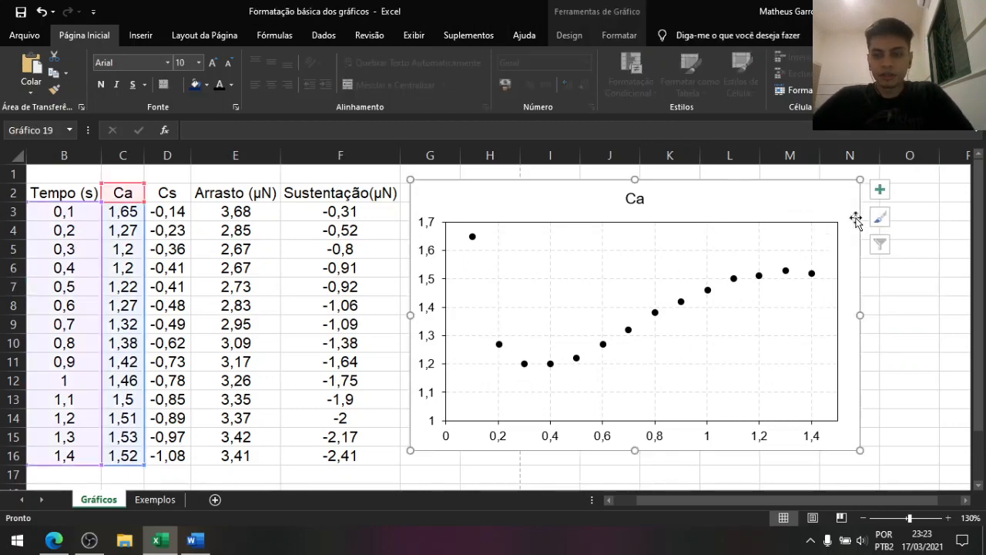
pyautogui.click(880, 189)
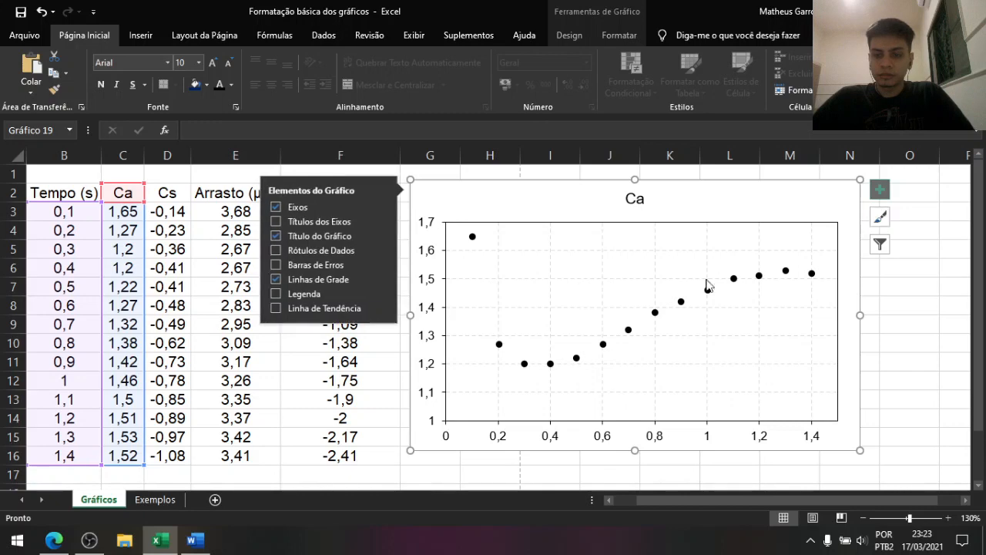
pyautogui.click(300, 307)
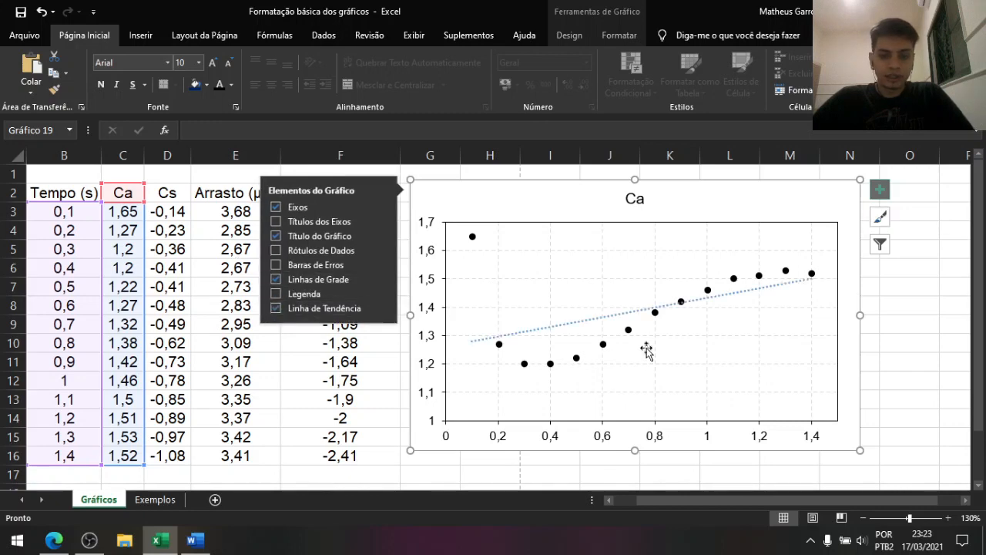
# Display the trendline's equation and R-squared value on the chart and close the trendline options
pyautogui.rightClick(567, 329)
pyautogui.click(624, 422)
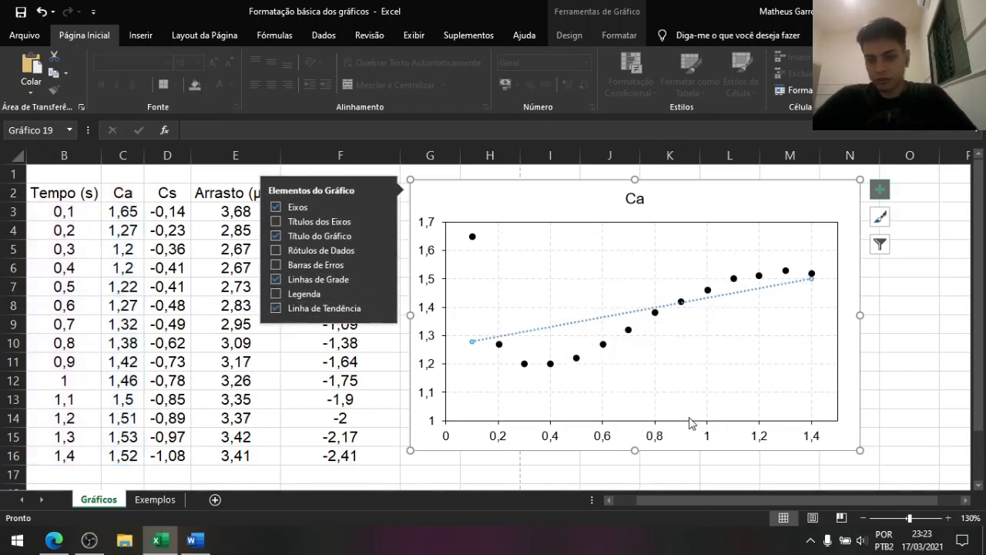
pyautogui.scroll(-3, 918, 346)
pyautogui.click(844, 454)
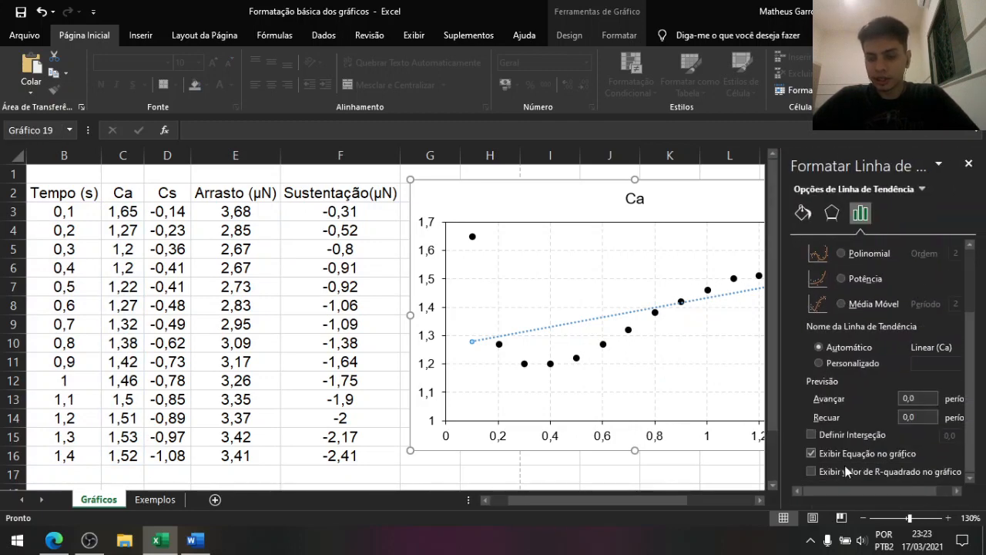
pyautogui.click(837, 472)
pyautogui.click(968, 163)
# Move the trendline equation label to the empty area below the data points, in the plot's lower-right part
pyautogui.click(735, 262)
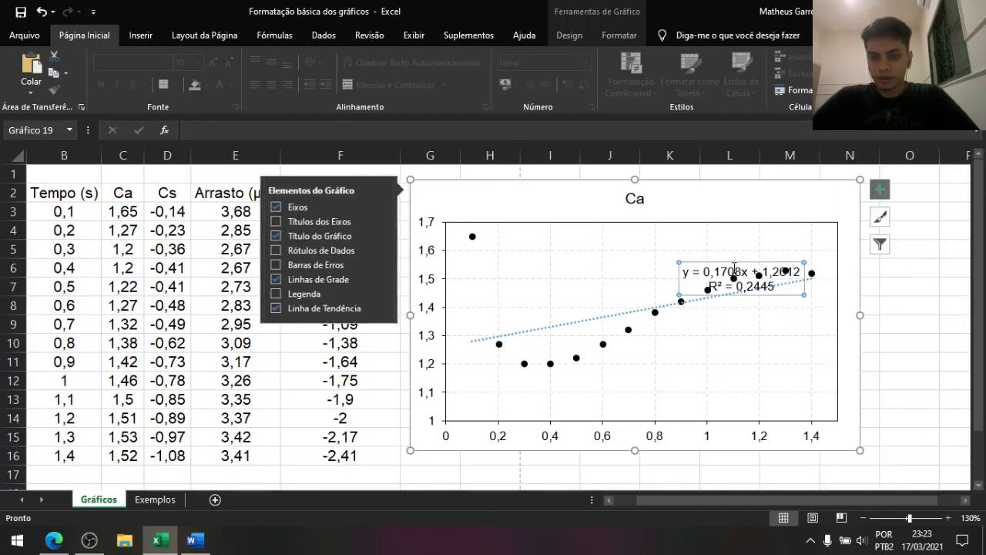
pyautogui.moveTo(735, 261); pyautogui.dragTo(748, 380)
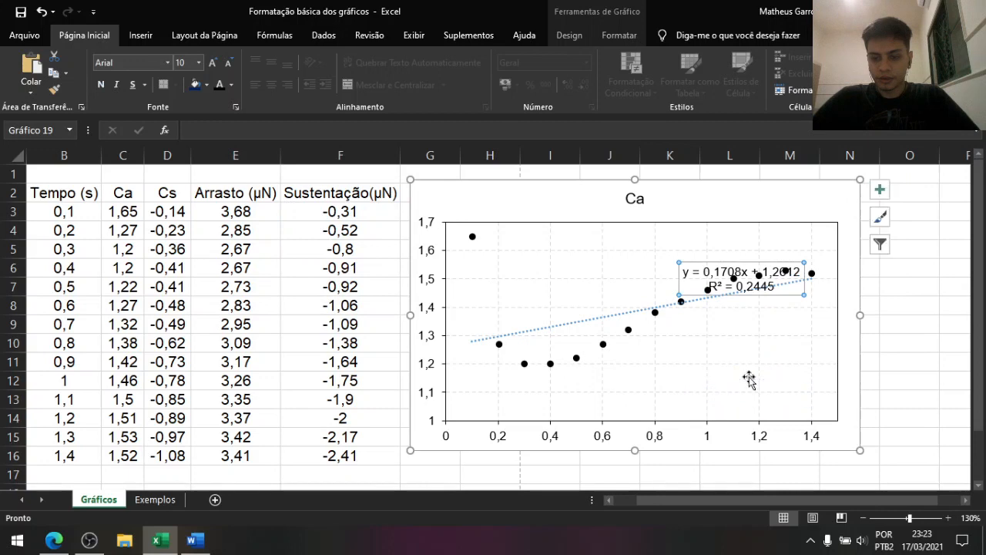
pyautogui.click(949, 344)
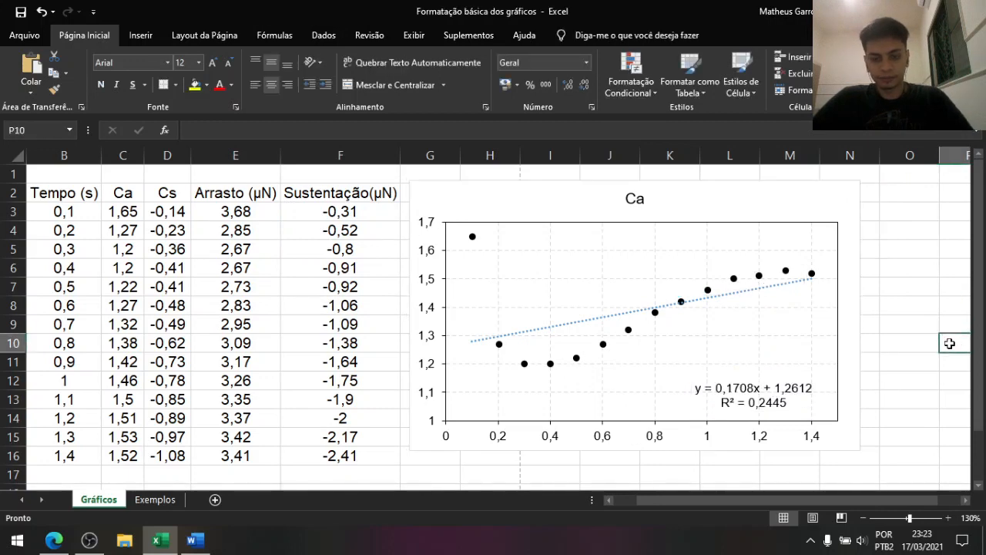
# Change the trendline type to Polinomial of order 3 and close the trendline options
pyautogui.click(562, 329)
pyautogui.rightClick(562, 329)
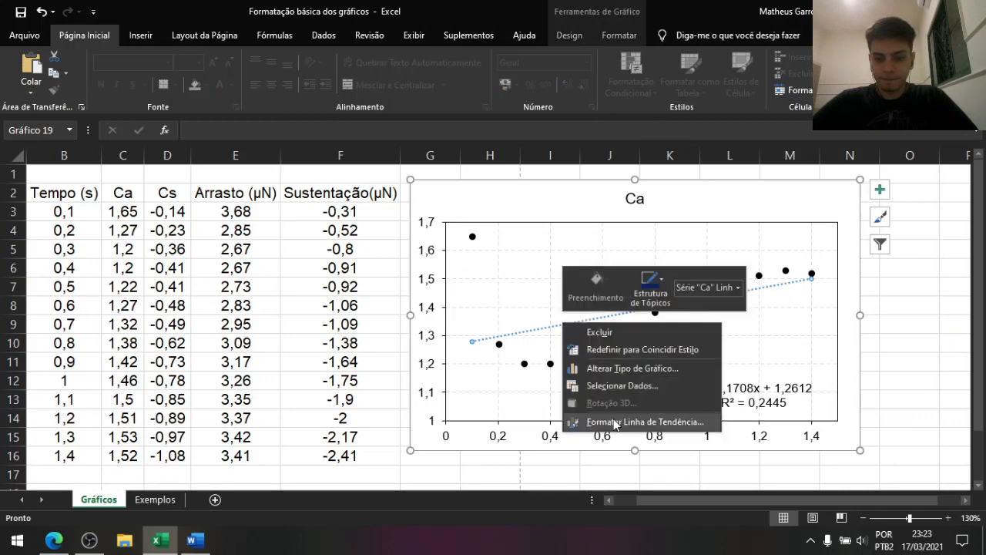
pyautogui.click(586, 415)
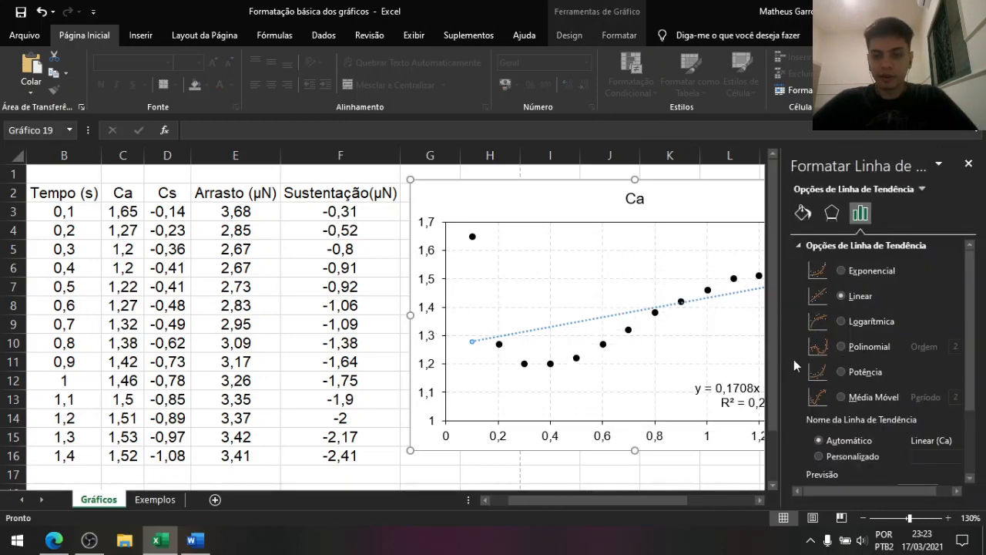
pyautogui.click(843, 346)
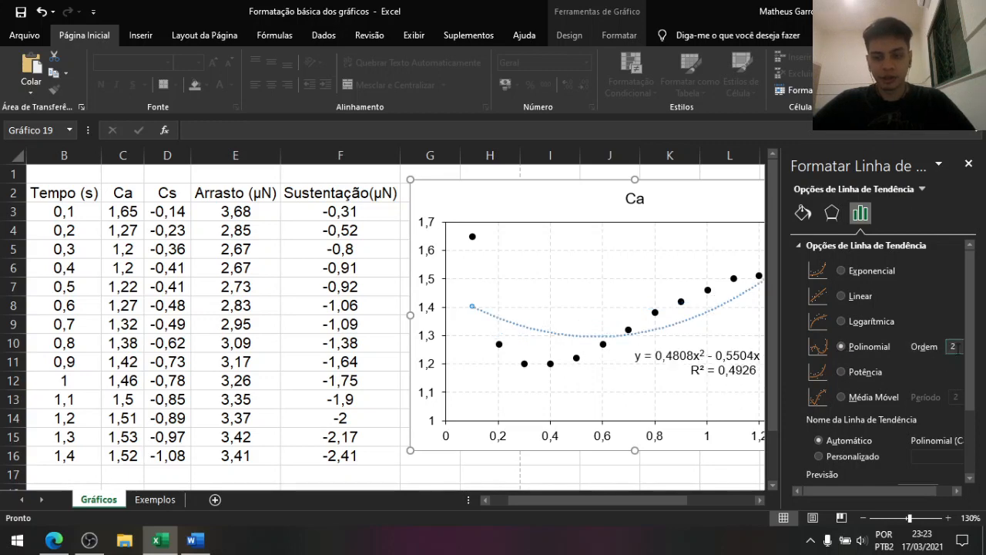
pyautogui.write('3')
pyautogui.press('Tab')
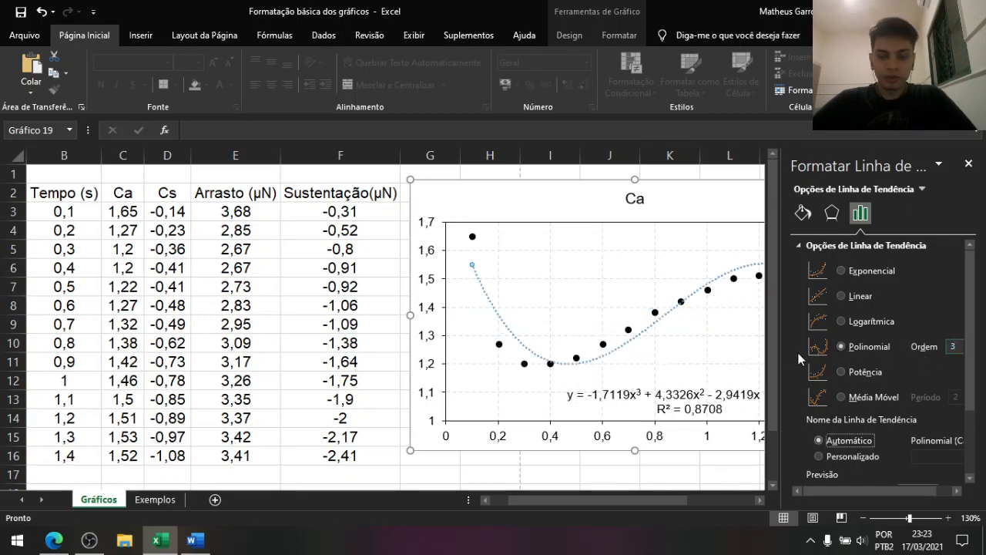
pyautogui.click(969, 165)
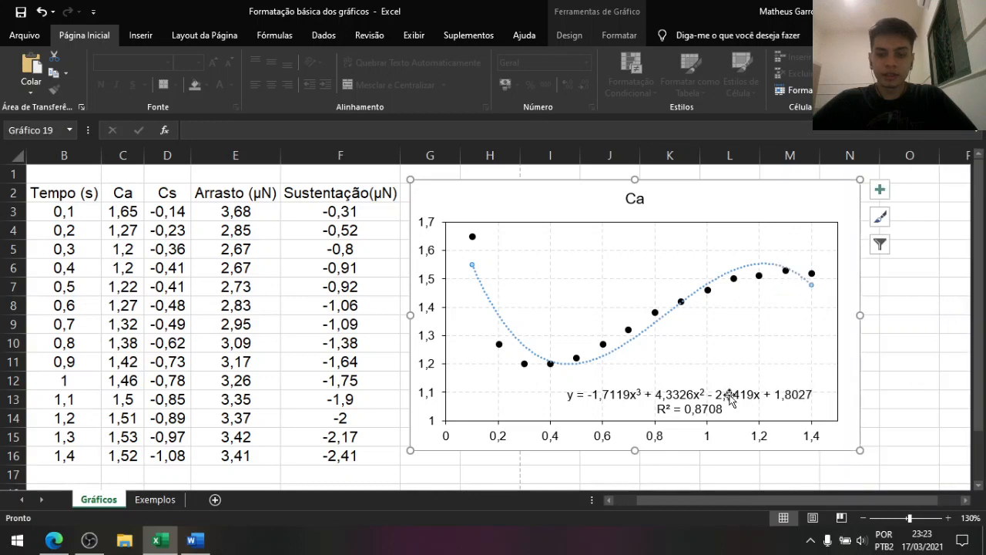
# Reposition the polynomial equation label slightly up and to the right, inside the plot area below the curve
pyautogui.click(699, 396)
pyautogui.moveTo(707, 385); pyautogui.dragTo(727, 378)
pyautogui.click(894, 354)
pyautogui.click(775, 397)
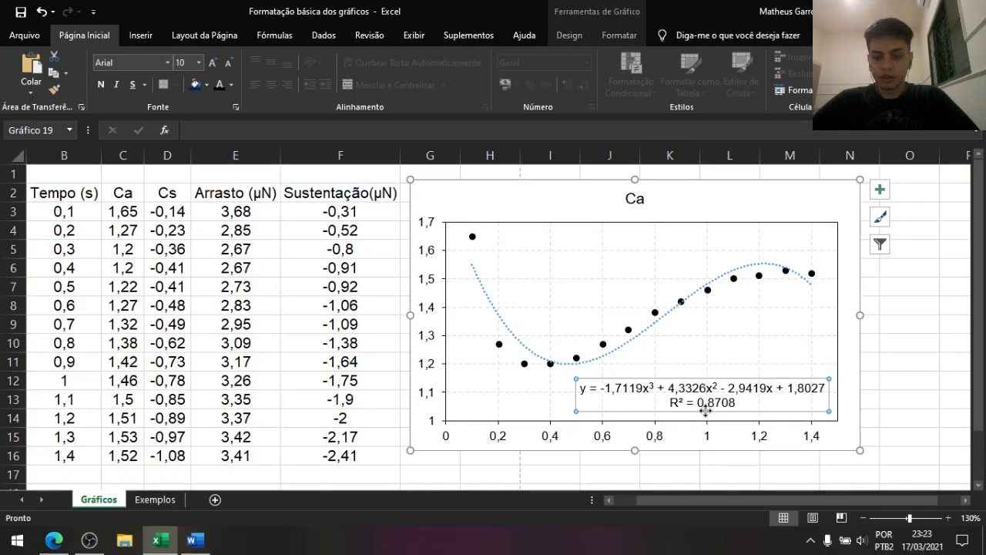
pyautogui.click(909, 381)
# Give the trendline equation label a solid white fill and a solid border line, close its options and deselect the chart
pyautogui.click(710, 386)
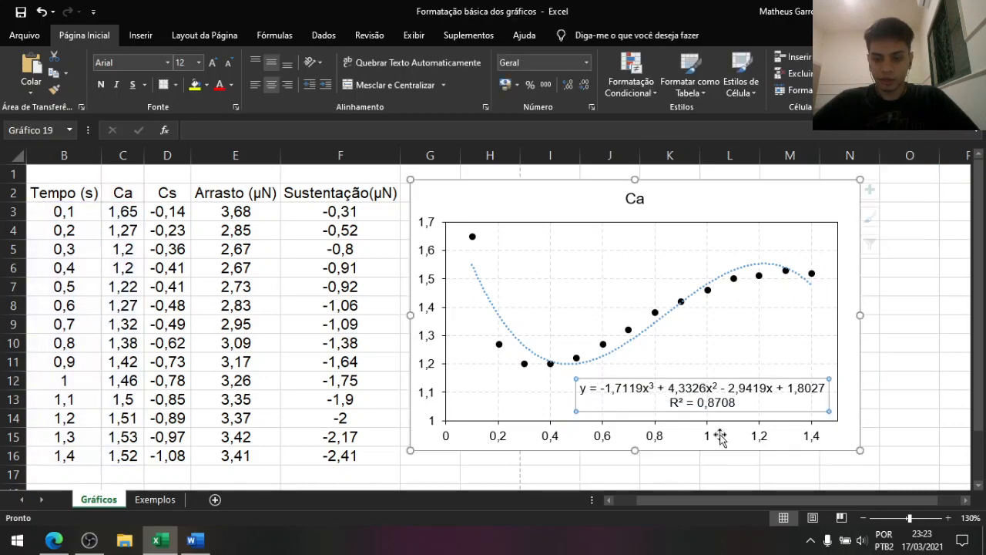
pyautogui.rightClick(645, 377)
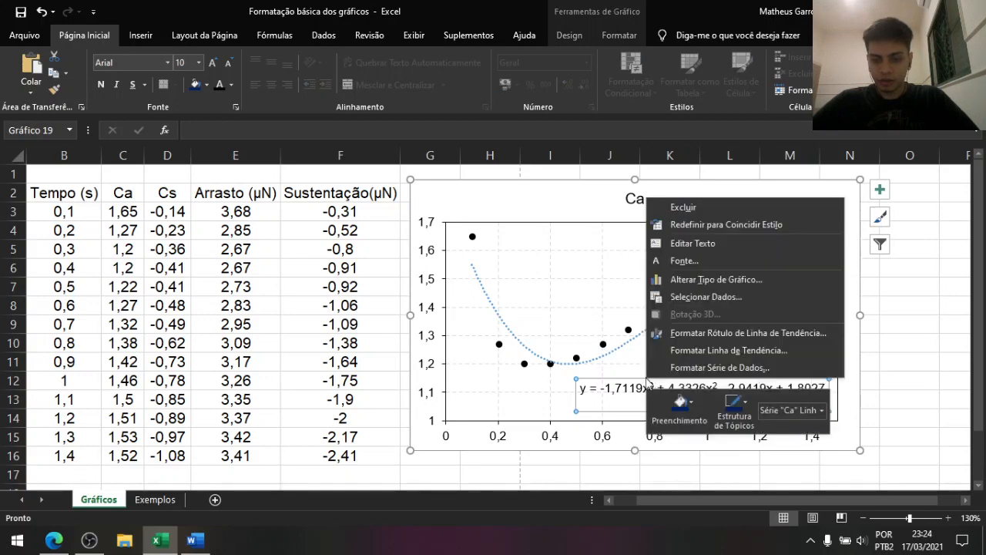
pyautogui.click(715, 333)
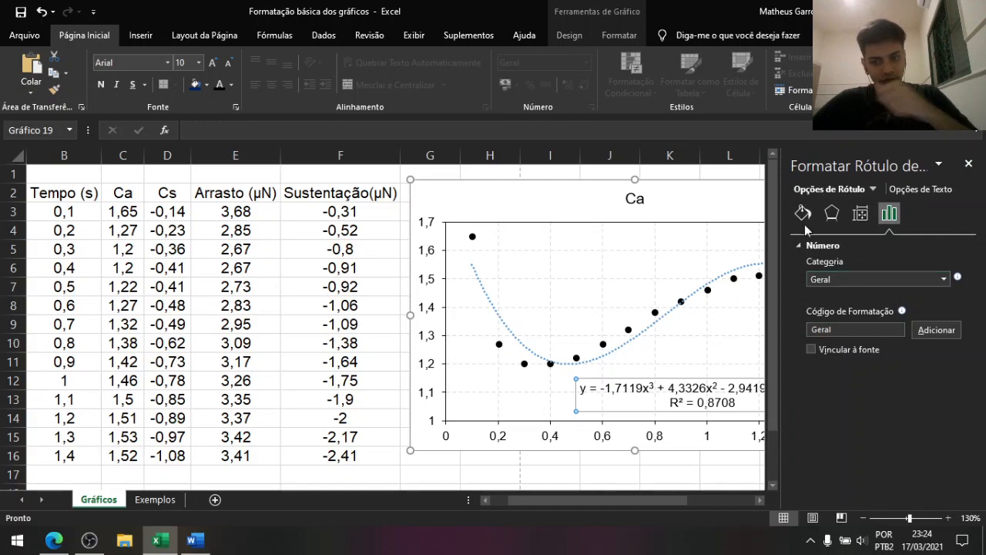
pyautogui.click(803, 215)
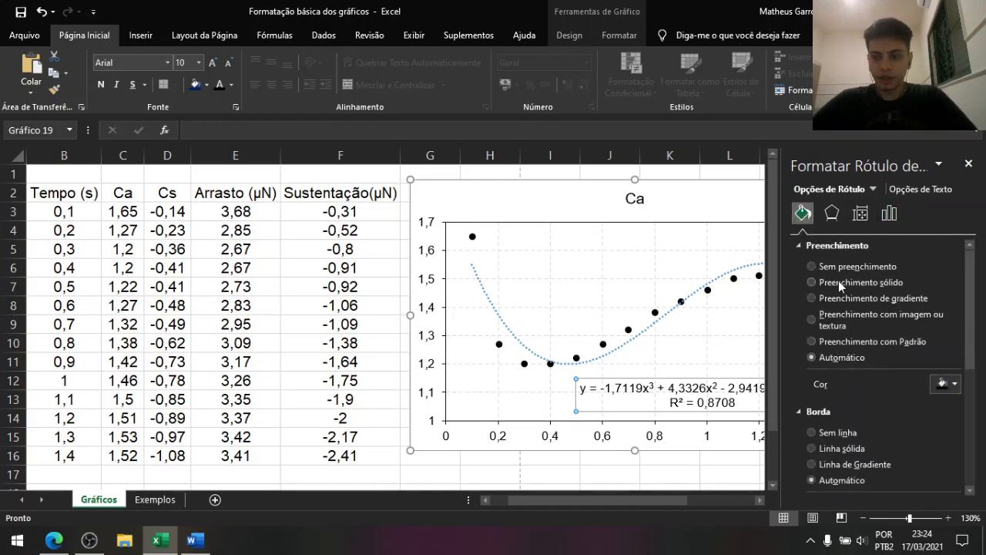
pyautogui.click(838, 282)
pyautogui.click(946, 384)
pyautogui.click(869, 416)
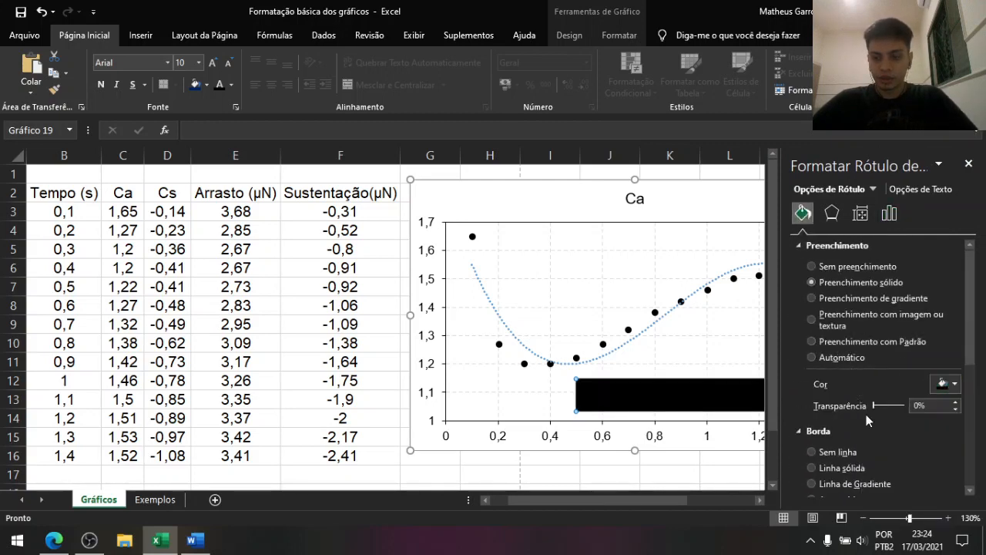
pyautogui.scroll(-2, 863, 398)
pyautogui.click(851, 399)
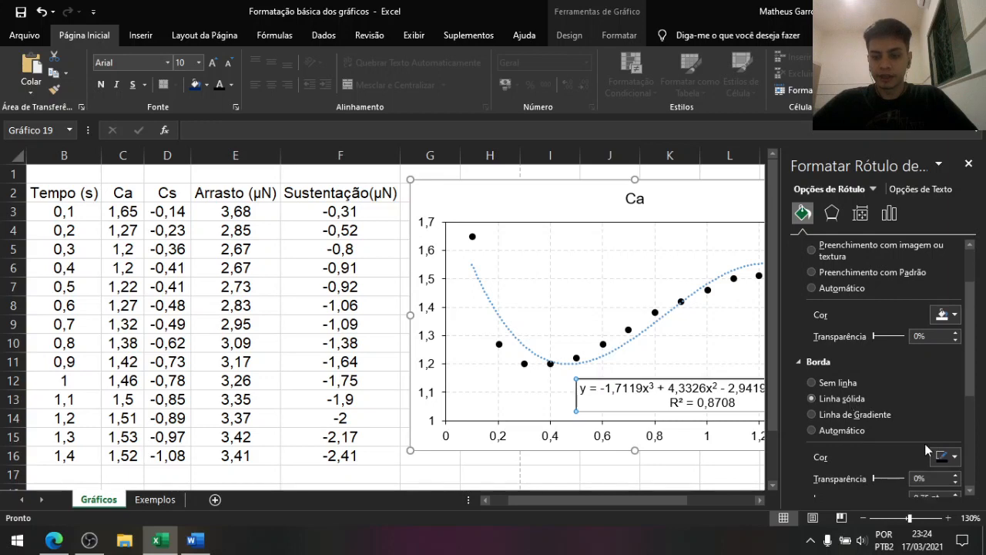
pyautogui.click(968, 163)
pyautogui.click(918, 329)
pyautogui.scroll(-1, 733, 346)
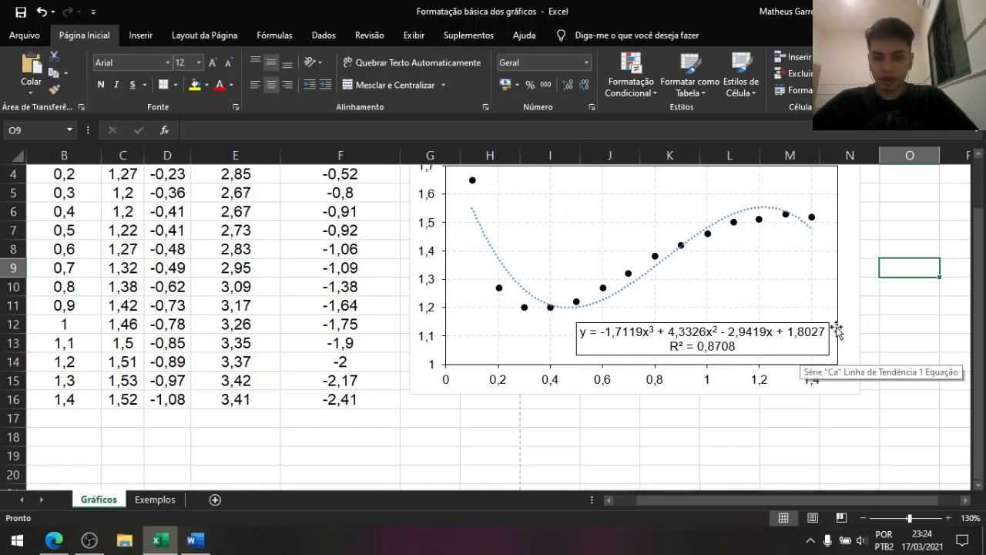
pyautogui.click(898, 342)
pyautogui.scroll(1, 899, 347)
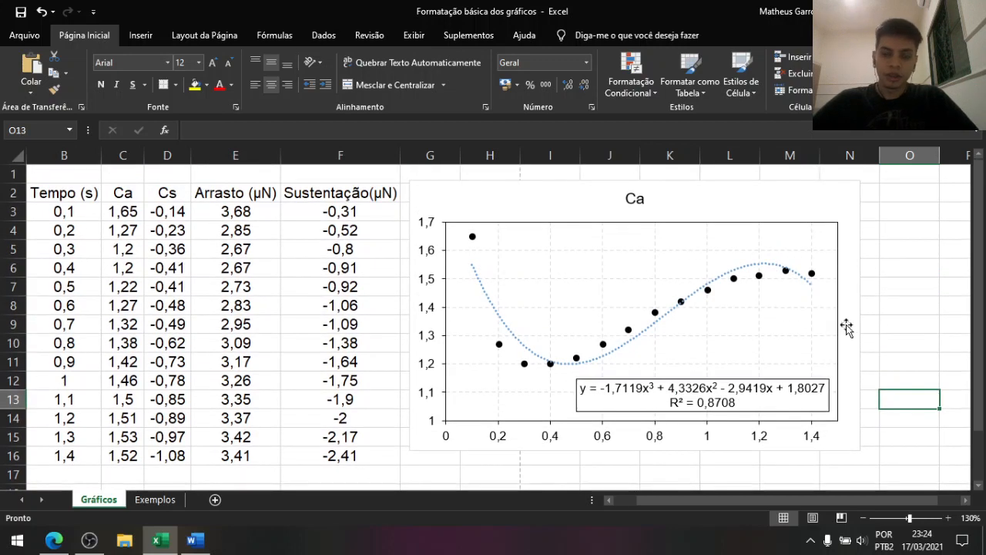
# Change the trendline's dash type to a dashed line, close its options and deselect the chart
pyautogui.click(822, 199)
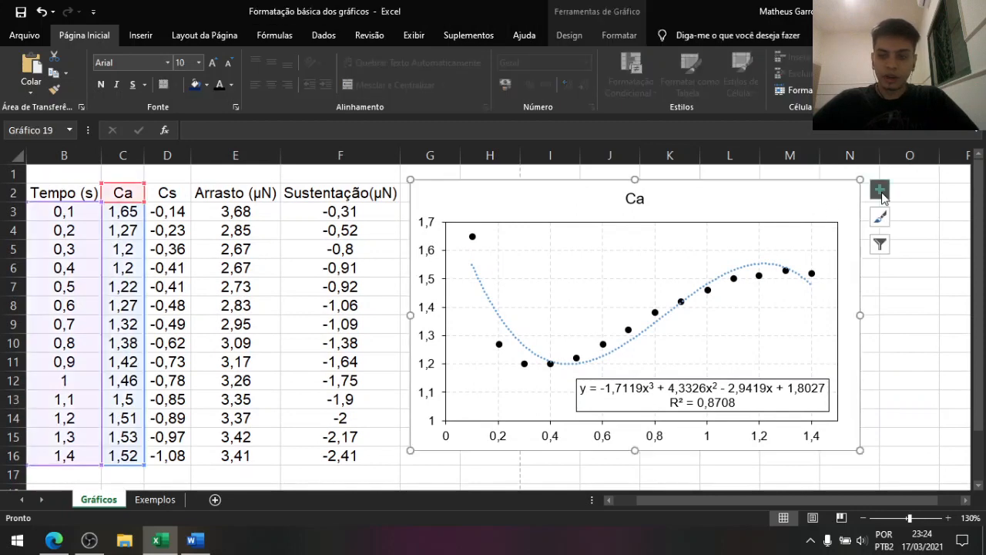
pyautogui.click(497, 316)
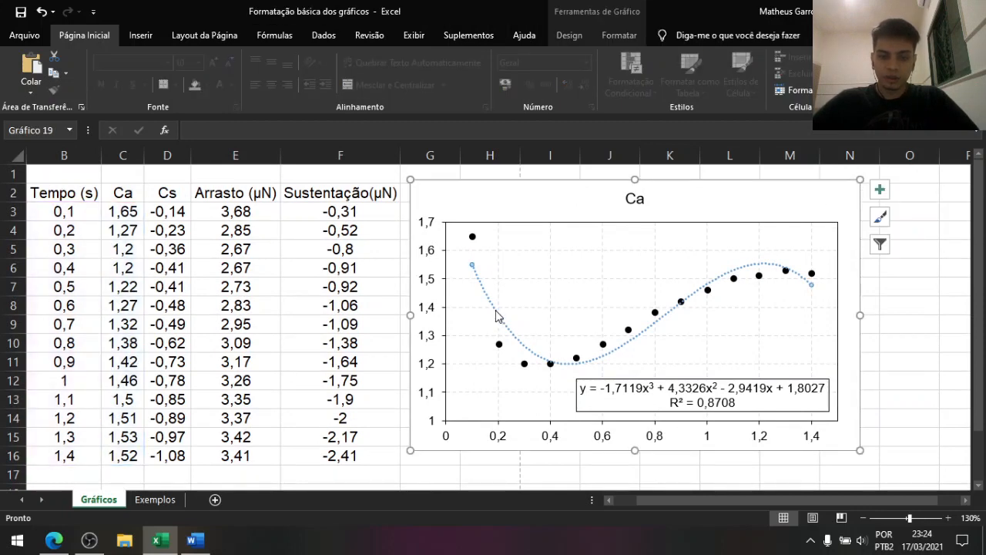
pyautogui.rightClick(497, 313)
pyautogui.click(548, 409)
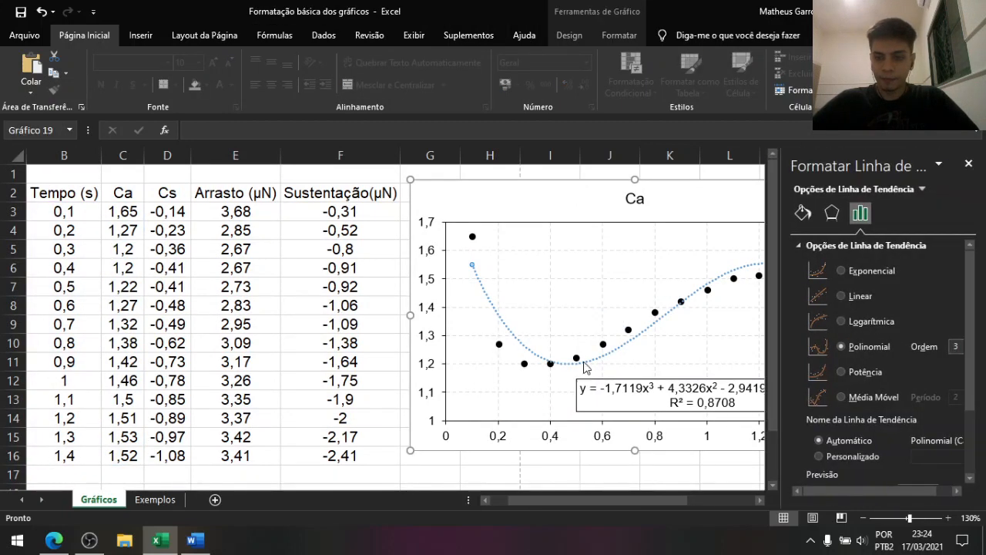
pyautogui.click(803, 213)
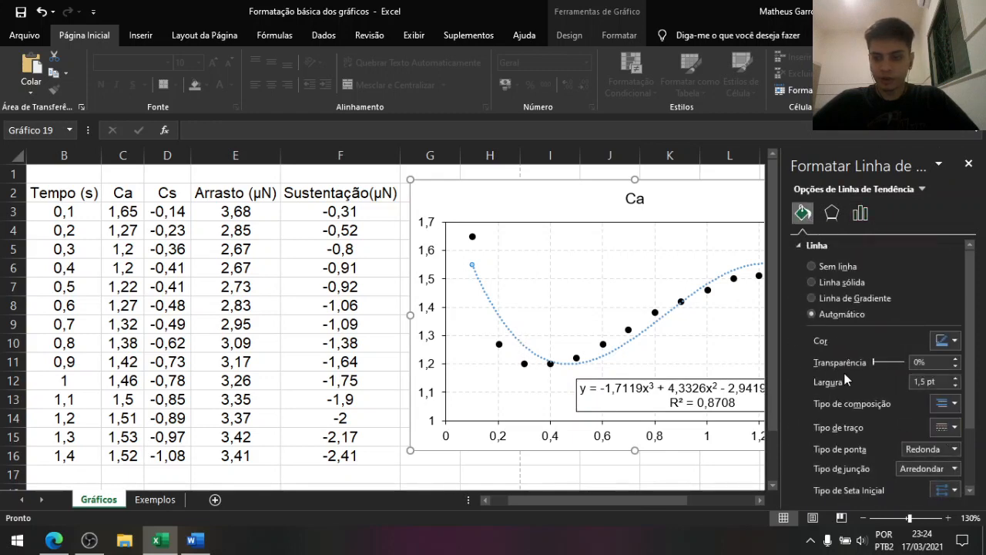
pyautogui.scroll(-1, 936, 408)
pyautogui.click(947, 394)
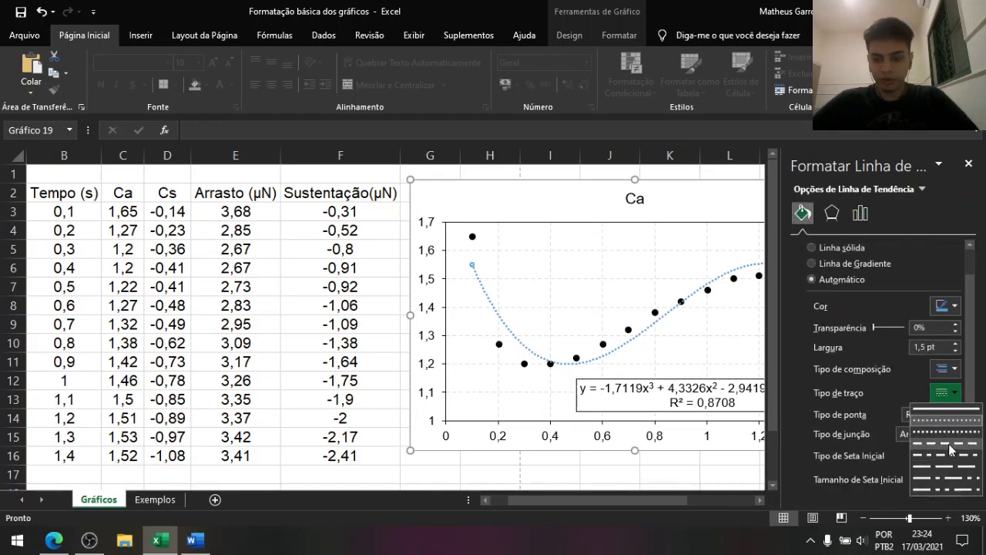
pyautogui.click(947, 452)
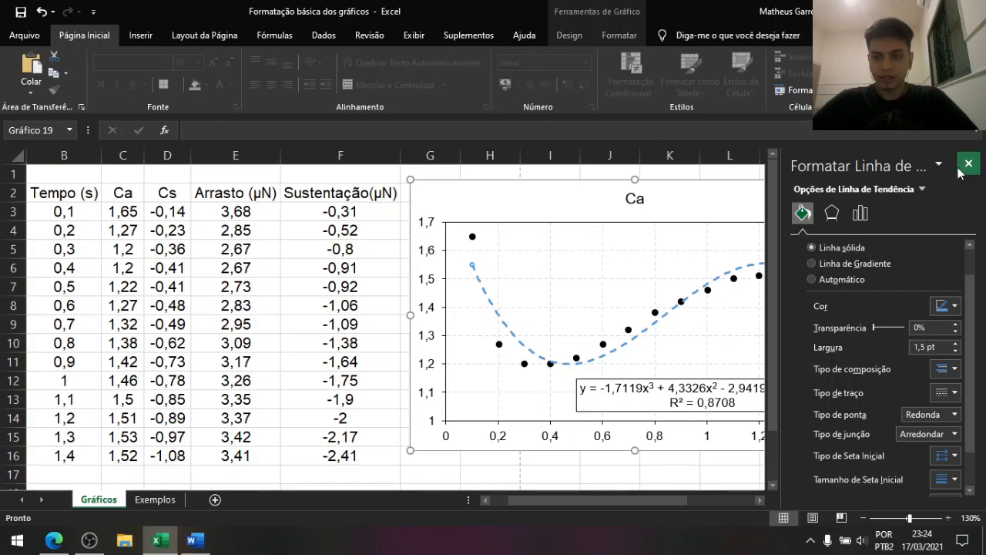
pyautogui.click(969, 163)
pyautogui.click(880, 307)
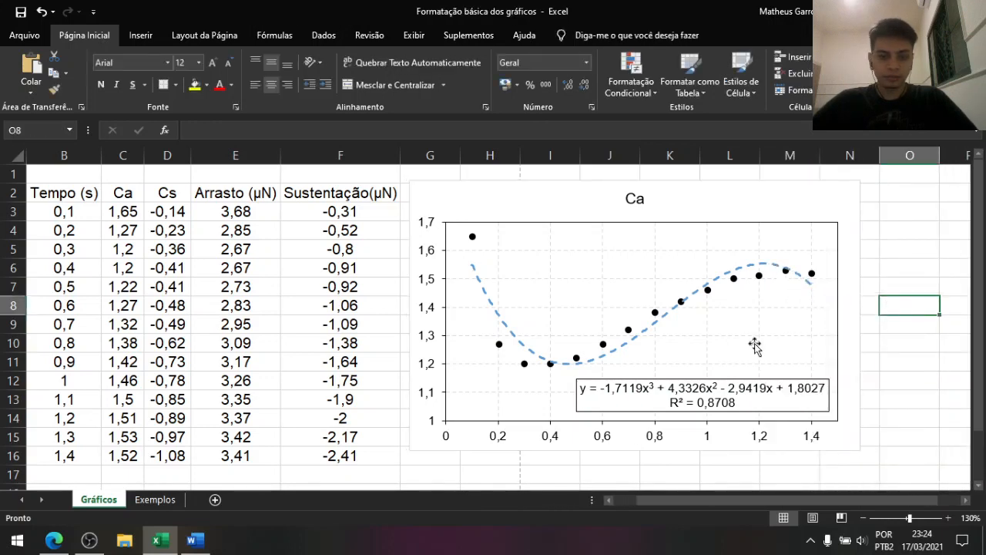
# Add titles to both axes of the Ca chart
pyautogui.click(773, 197)
pyautogui.click(879, 192)
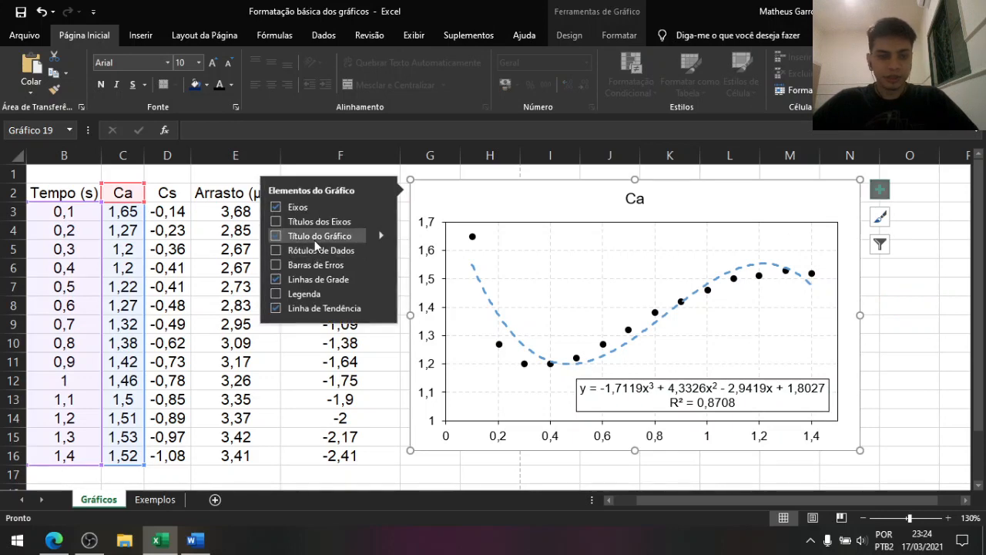
pyautogui.click(311, 223)
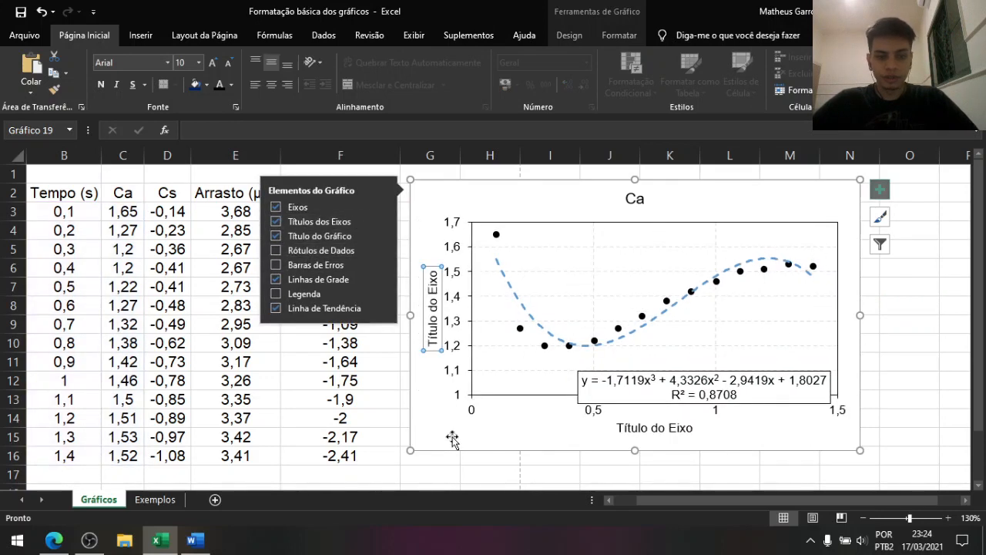
pyautogui.click(914, 364)
# Move the trendline equation label slightly up so it sits inside the plot area, clear of the horizontal axis
pyautogui.click(754, 380)
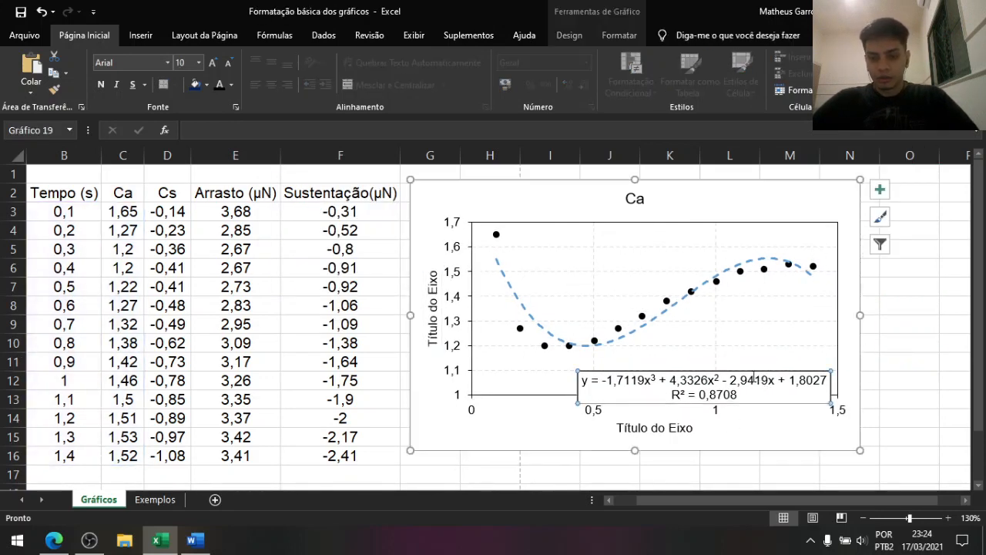
pyautogui.moveTo(754, 368); pyautogui.dragTo(753, 353)
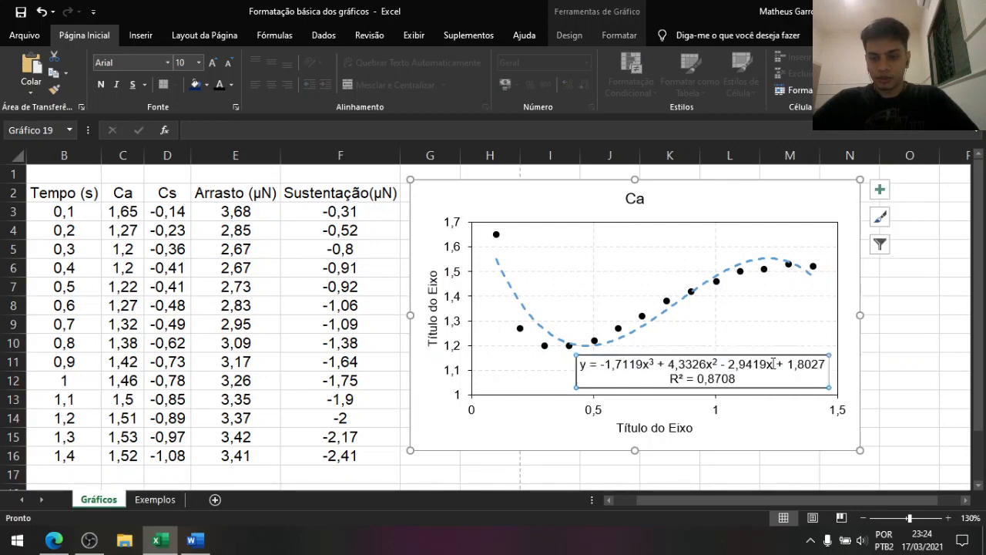
pyautogui.click(903, 375)
# Title the vertical axis "Coeficiente de arrasto" and the horizontal axis "Tempo (s)"
pyautogui.click(433, 308)
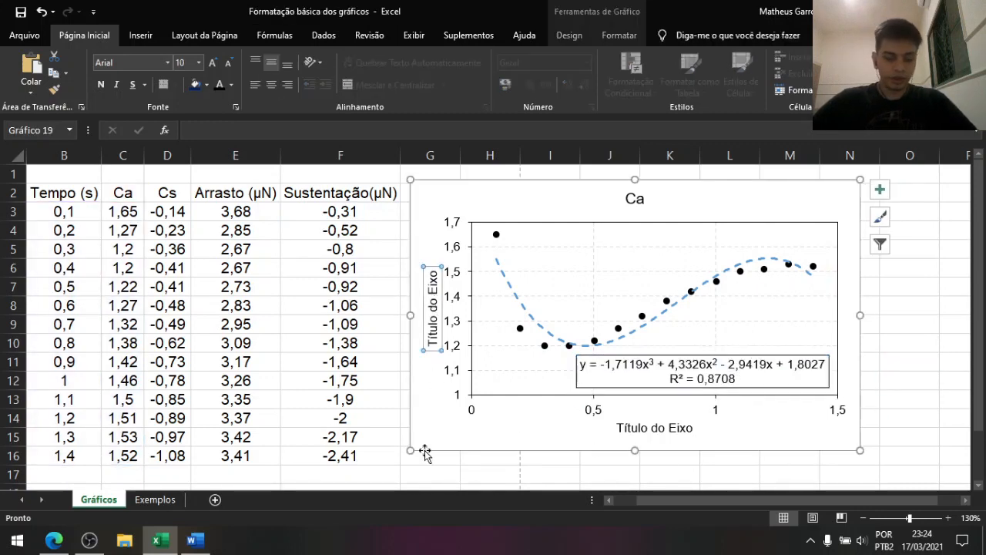
pyautogui.write('Coeficiente de arrasto')
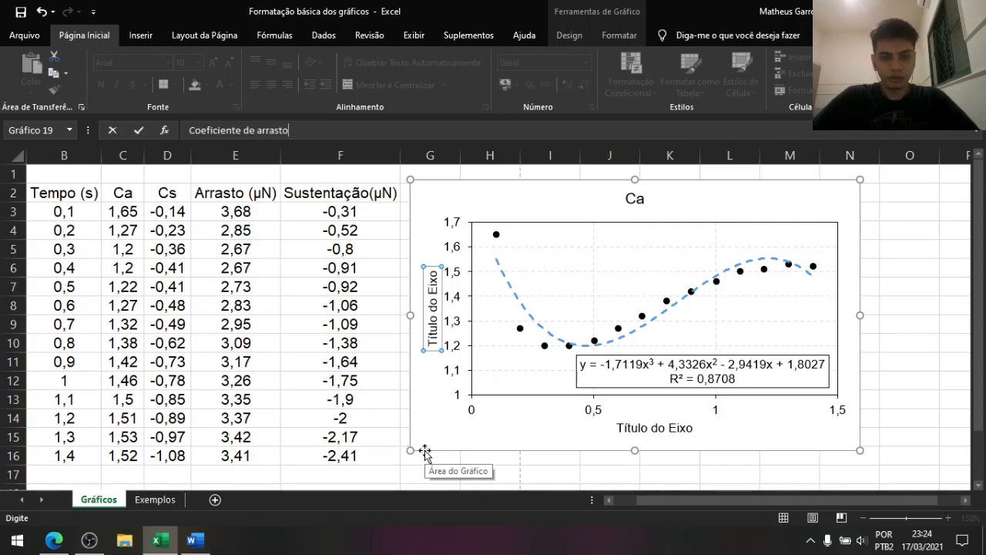
pyautogui.click(425, 453)
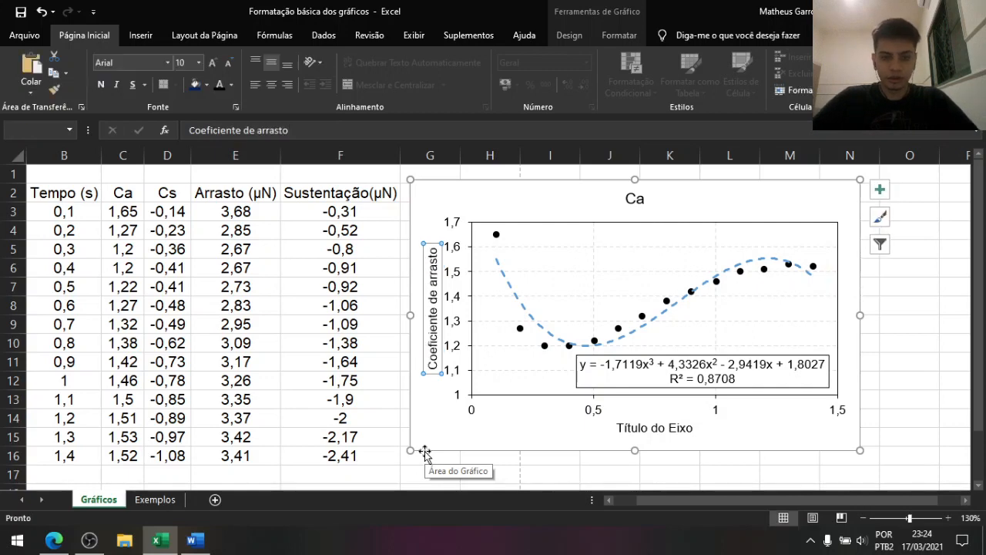
pyautogui.click(654, 428)
pyautogui.write('Tempo (s')
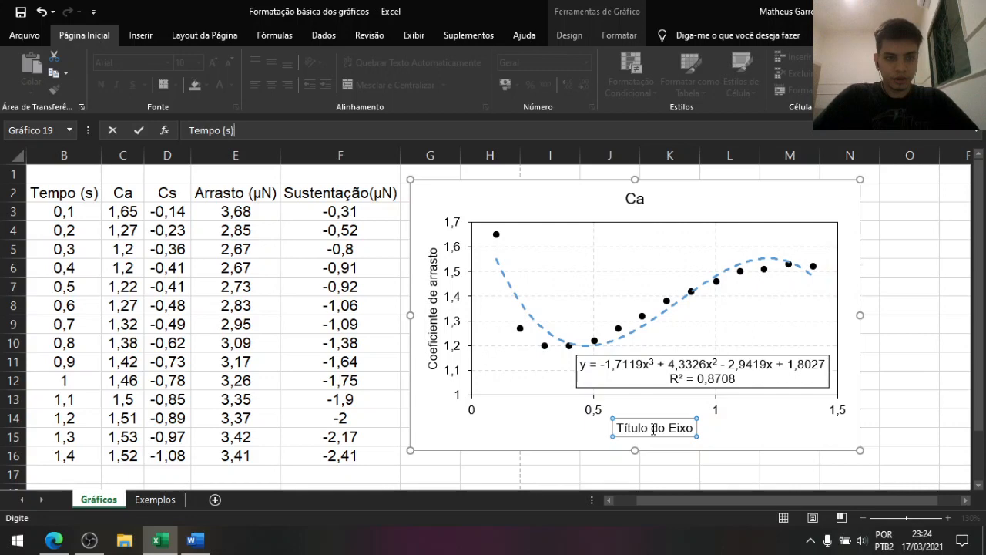
pyautogui.press('Return')
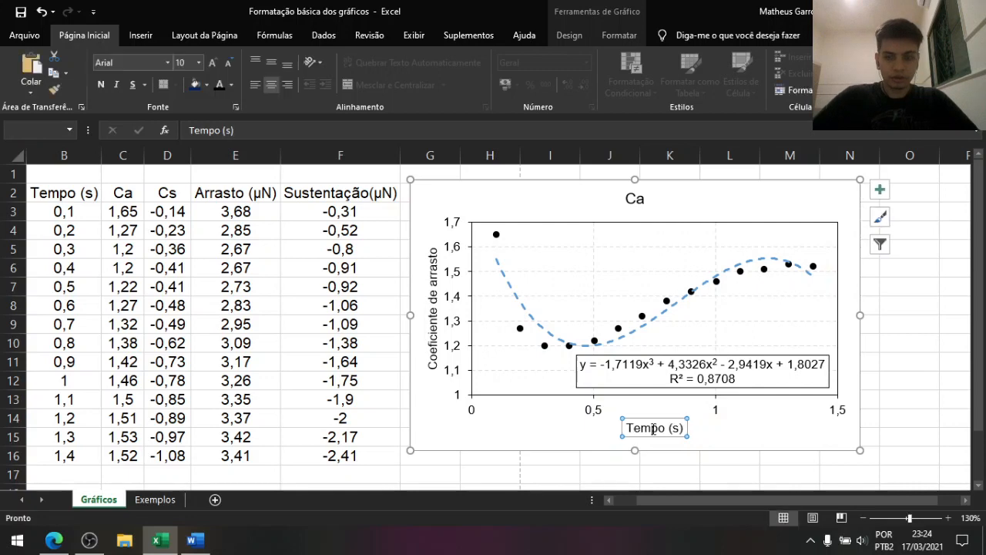
# Change the chart title to "Gráfico 1: Ca em função do tempo" and deselect the chart
pyautogui.click(633, 199)
pyautogui.write('Gráfico 1: Ca em função do tempo')
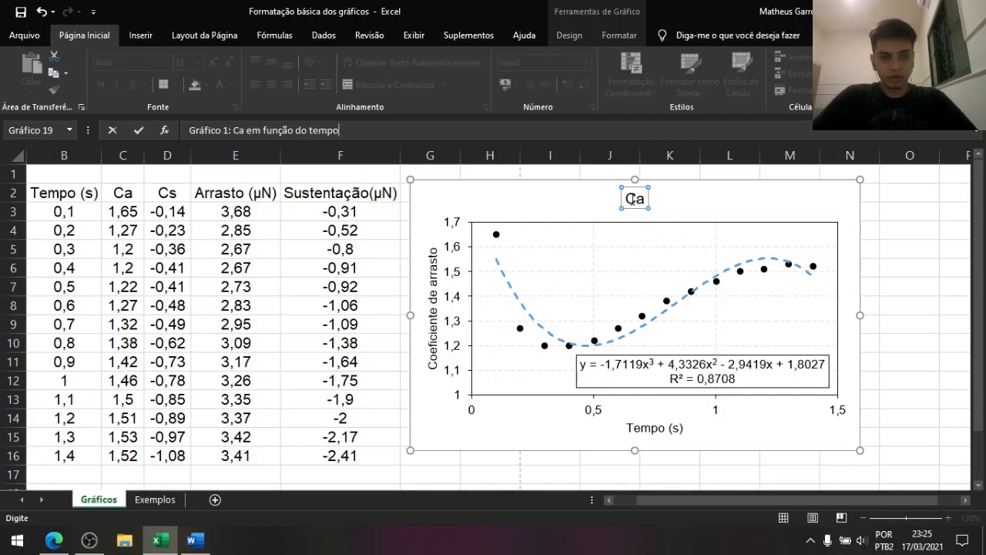
pyautogui.press('Return')
pyautogui.click(924, 302)
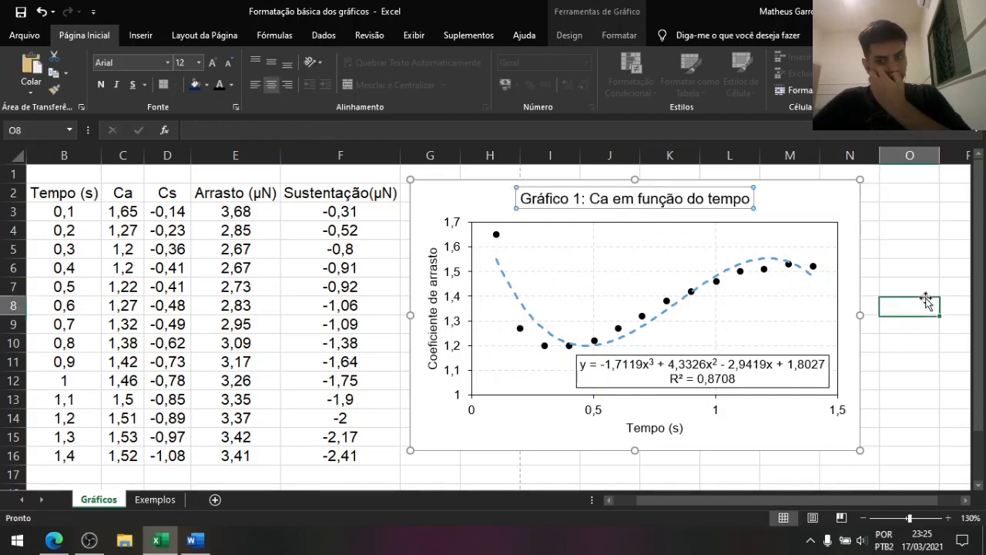
# Set the horizontal axis major unit to 0,2, close the axis options and deselect the chart
pyautogui.scroll(-2, 824, 324)
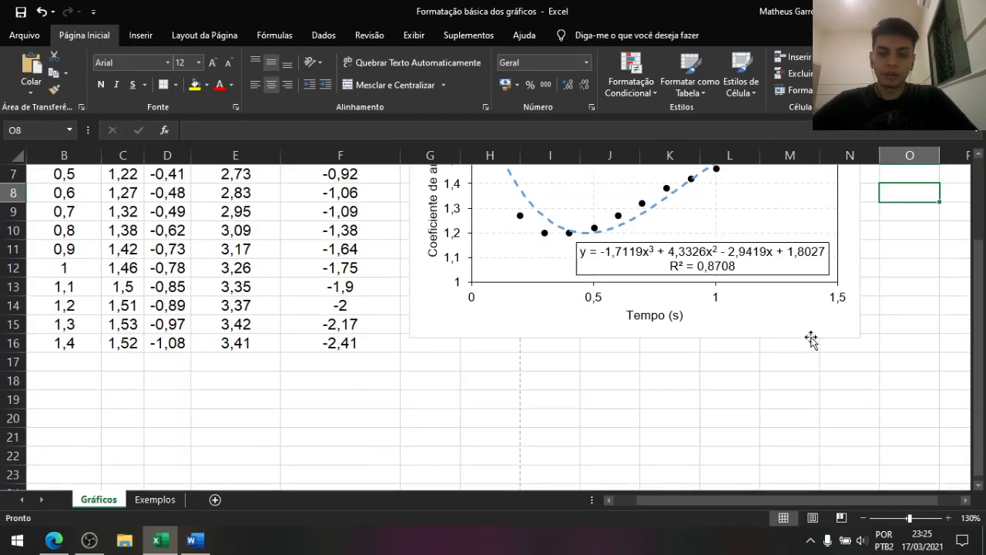
pyautogui.scroll(2, 810, 336)
pyautogui.click(478, 416)
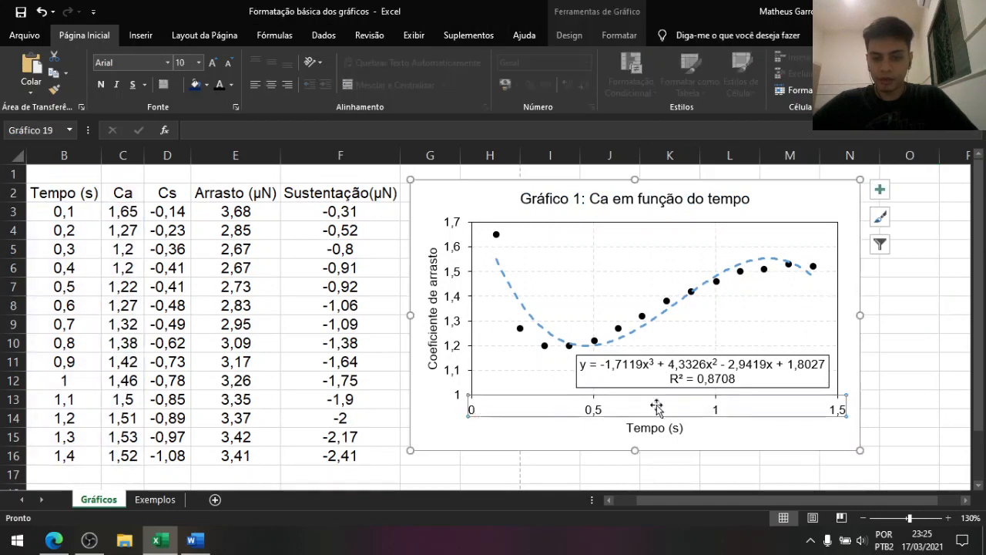
pyautogui.click(948, 399)
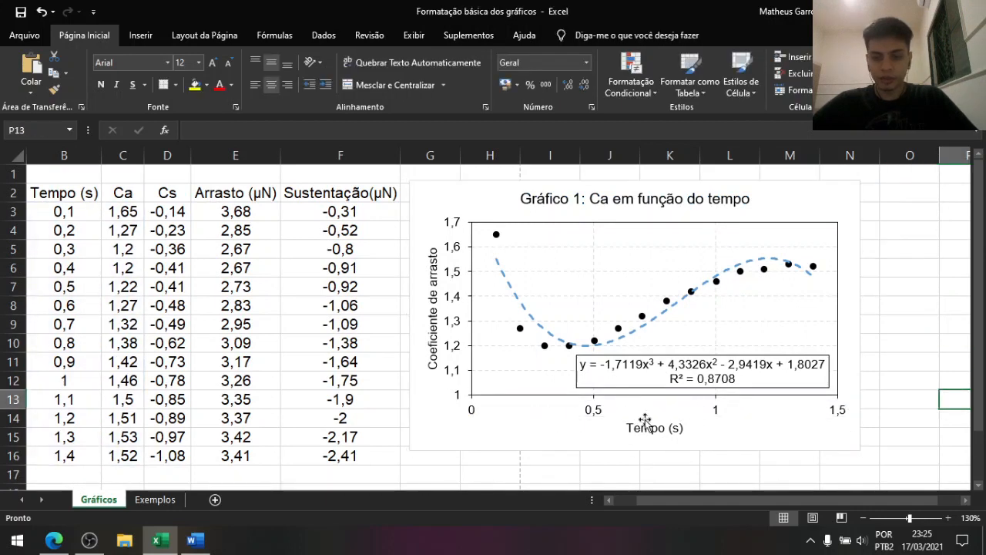
pyautogui.doubleClick(594, 414)
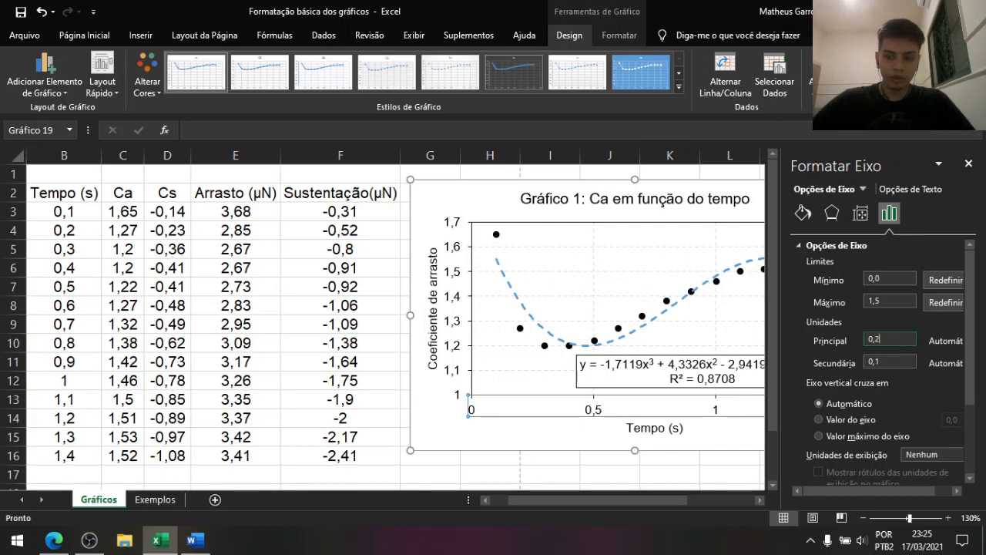
pyautogui.press('Return')
pyautogui.click(967, 164)
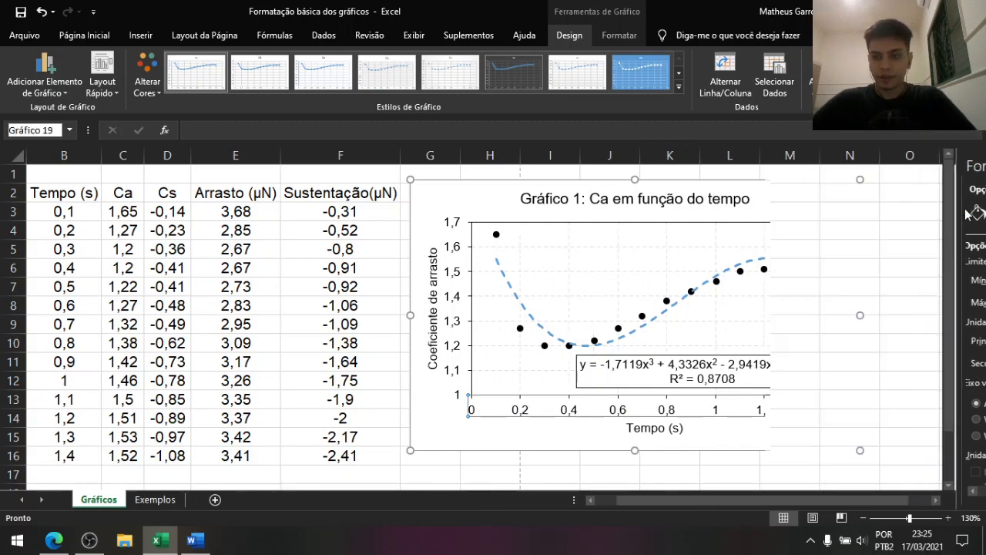
pyautogui.click(941, 367)
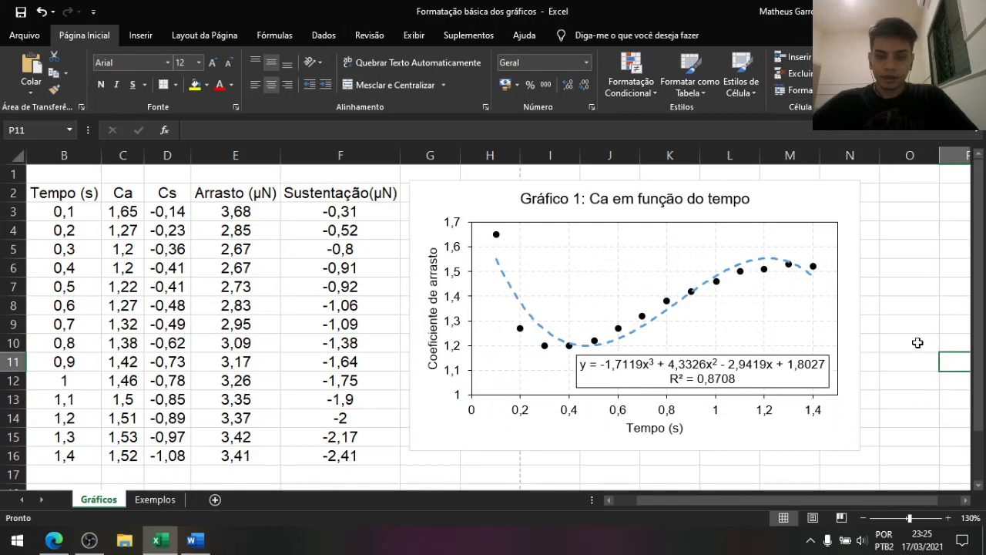
pyautogui.click(465, 197)
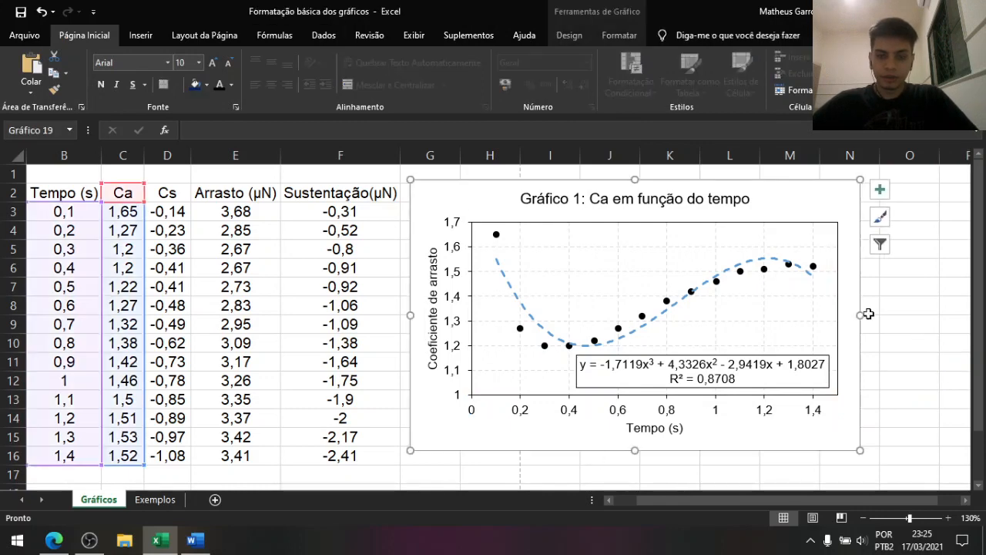
pyautogui.click(923, 323)
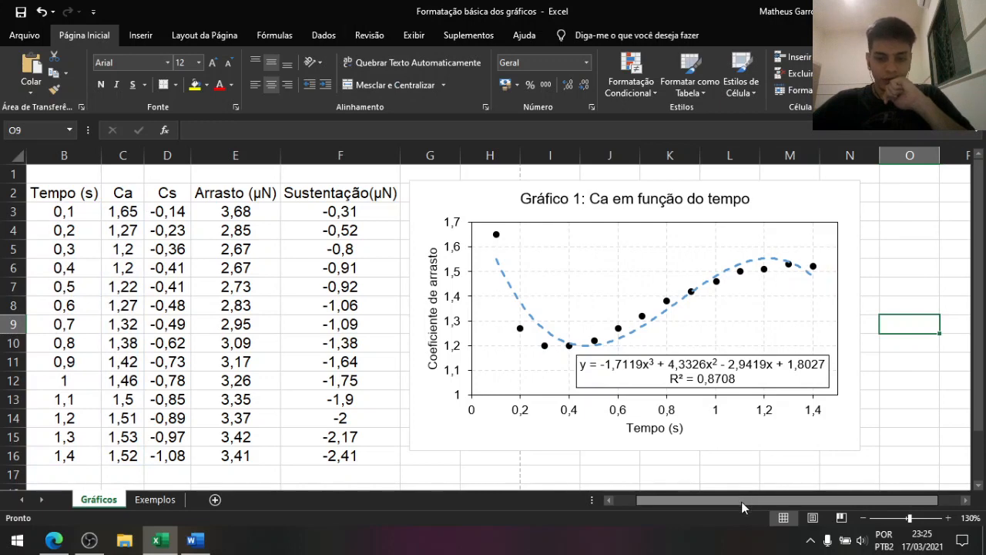
# Insert a scatter chart with smooth lines and markers from the Tempo (s), Ca and Cs columns and place it below the first chart
pyautogui.moveTo(739, 501); pyautogui.dragTo(691, 505)
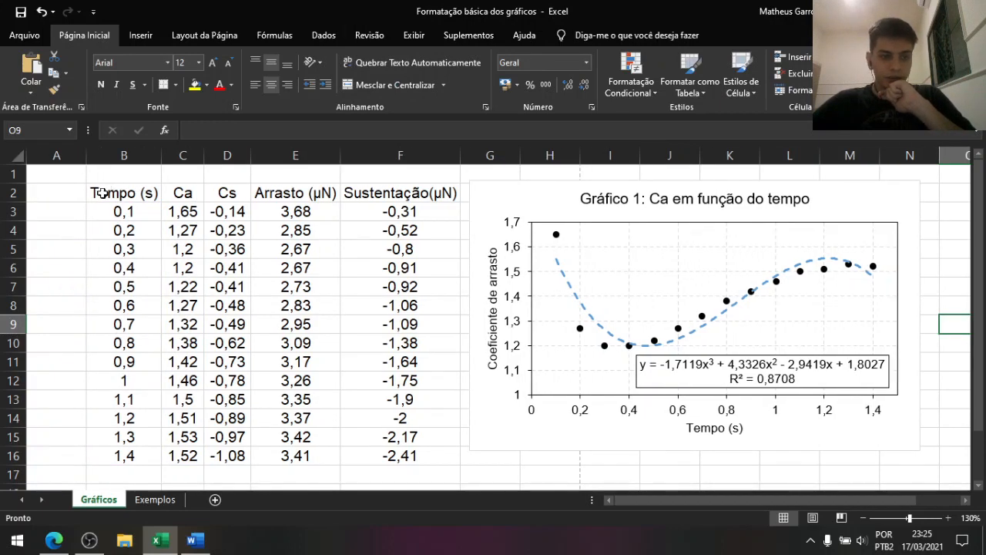
pyautogui.moveTo(102, 192); pyautogui.dragTo(224, 451)
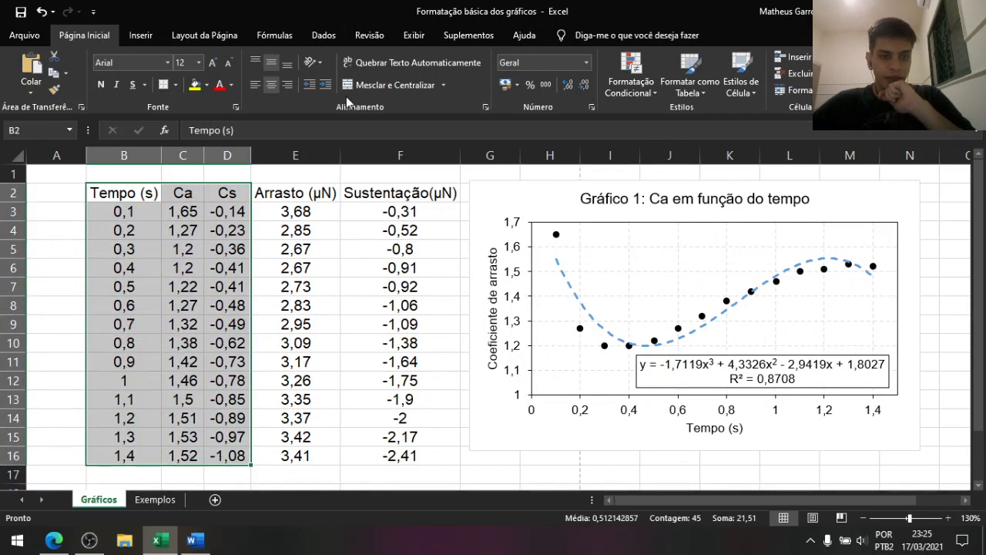
pyautogui.click(141, 36)
pyautogui.click(436, 85)
pyautogui.click(497, 137)
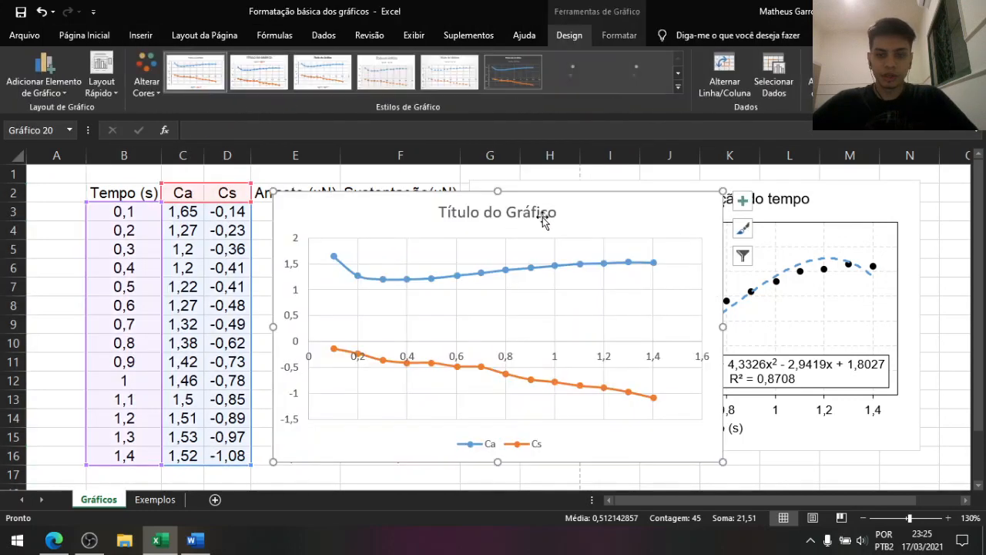
pyautogui.moveTo(544, 221); pyautogui.dragTo(509, 381)
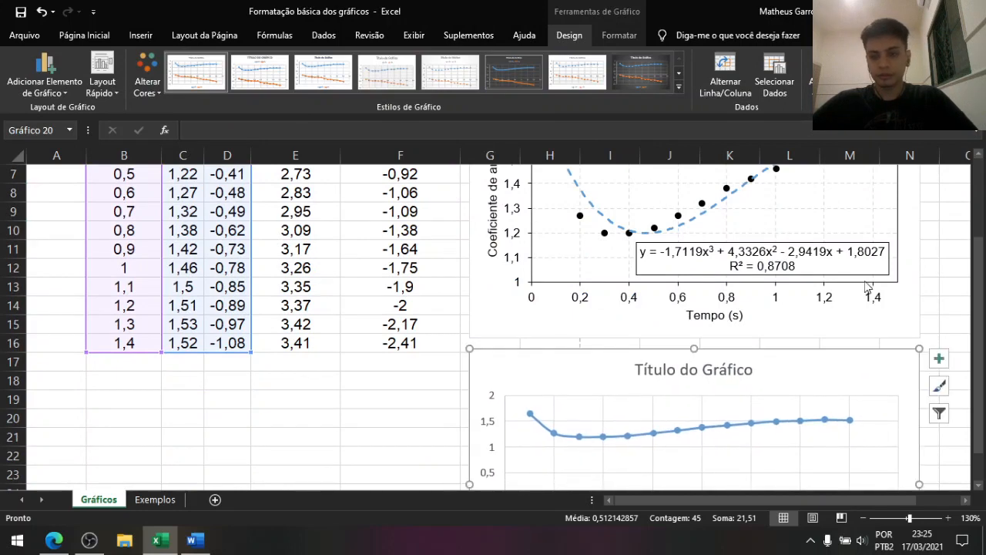
# Save the formatted Ca chart as a chart template named Gráfico1 in the Charts folder
pyautogui.click(912, 251)
pyautogui.scroll(2, 913, 254)
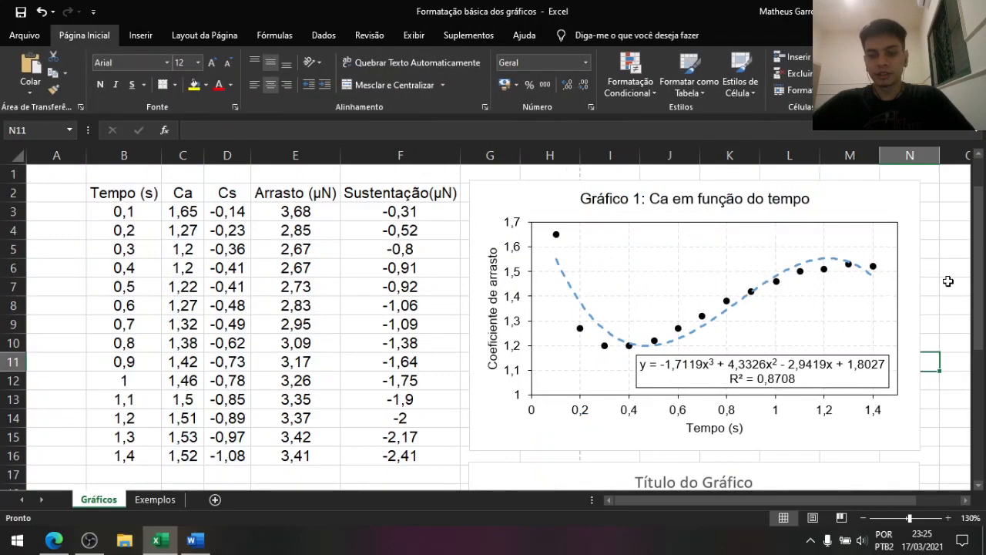
pyautogui.click(531, 203)
pyautogui.scroll(-5, 630, 374)
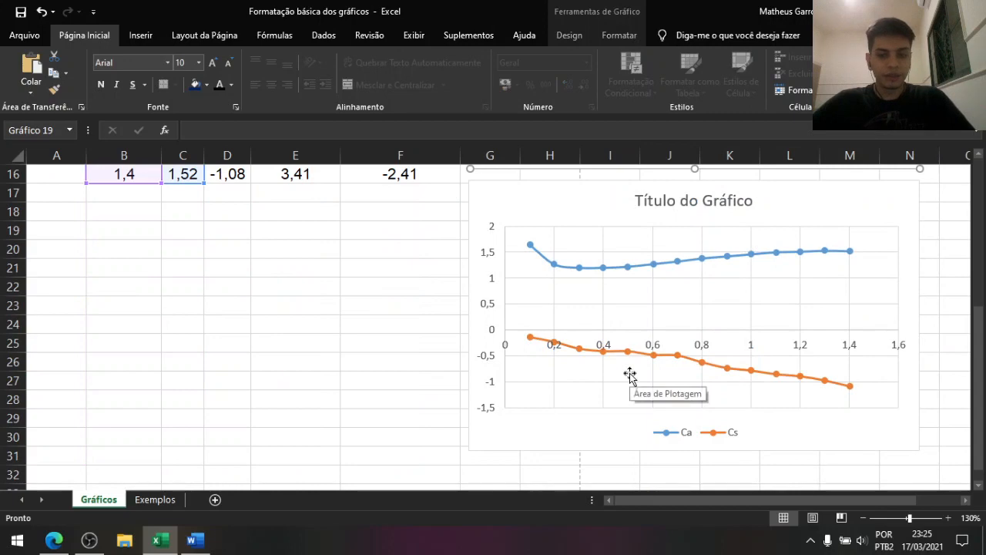
pyautogui.scroll(5, 629, 375)
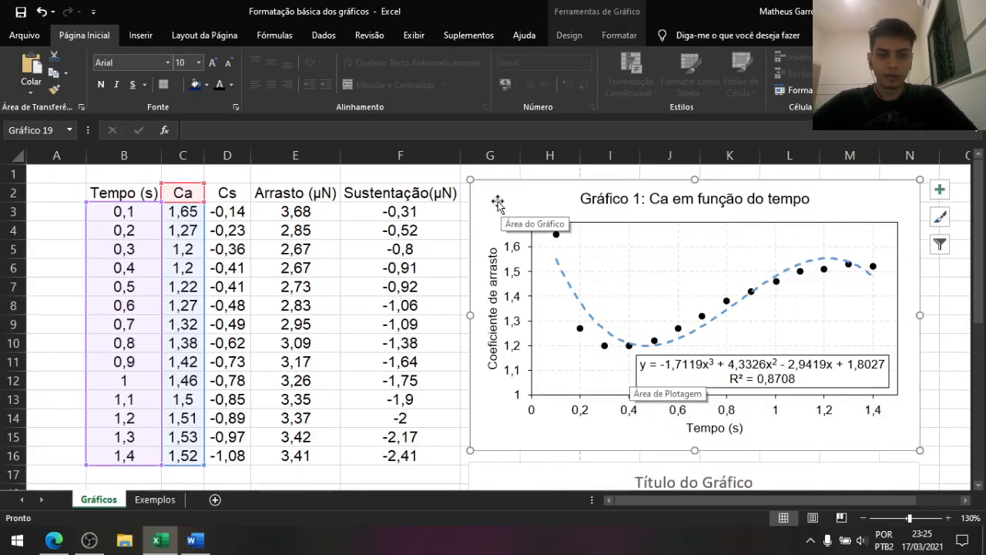
pyautogui.rightClick(497, 203)
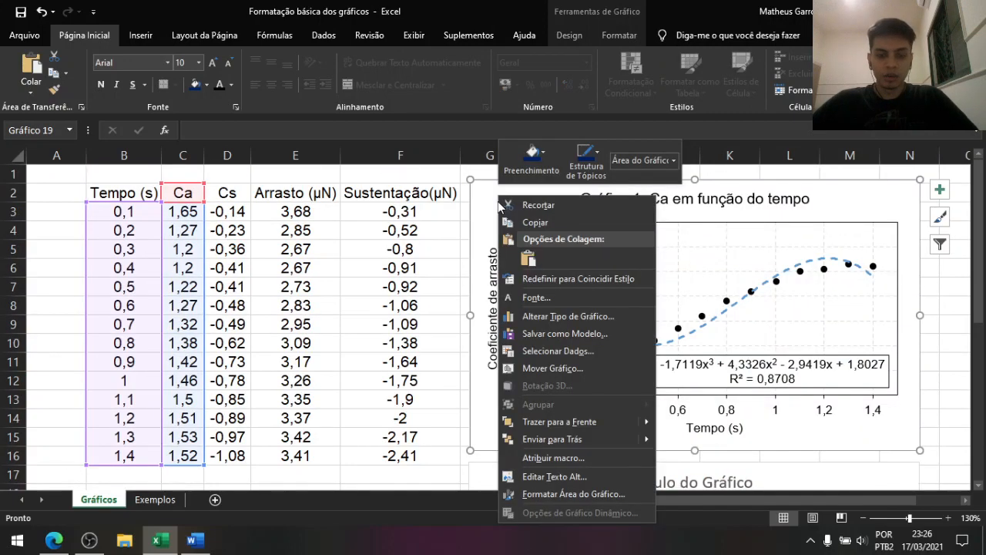
pyautogui.click(580, 338)
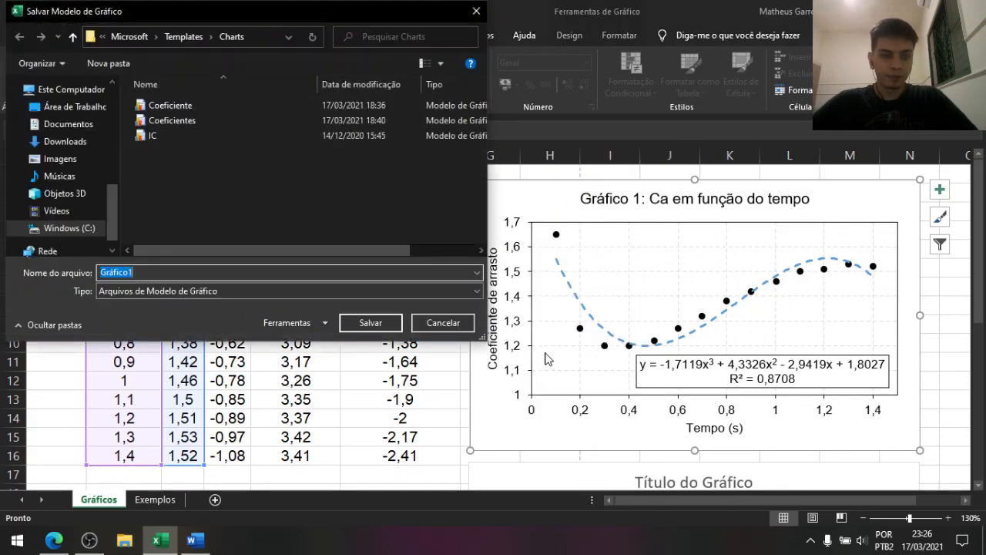
pyautogui.click(158, 275)
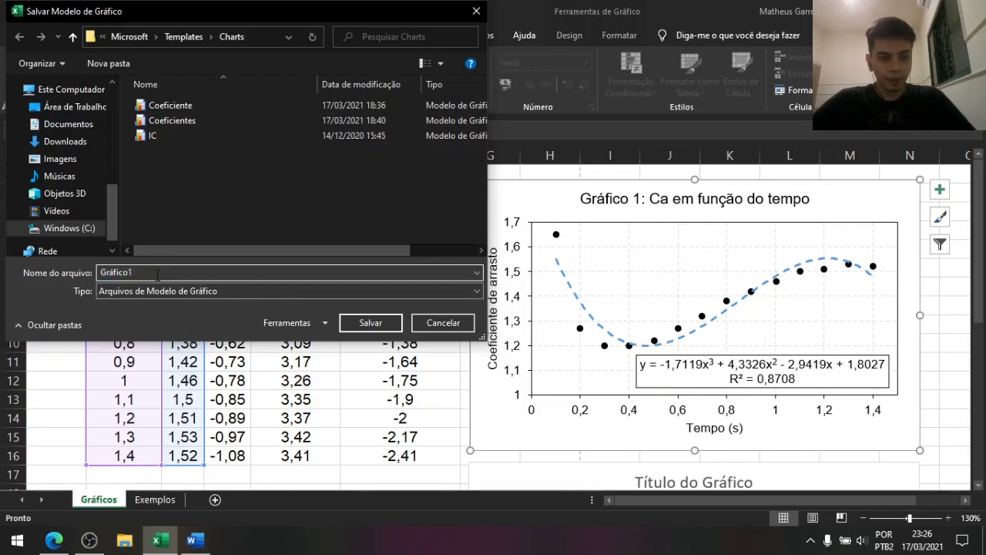
pyautogui.click(376, 323)
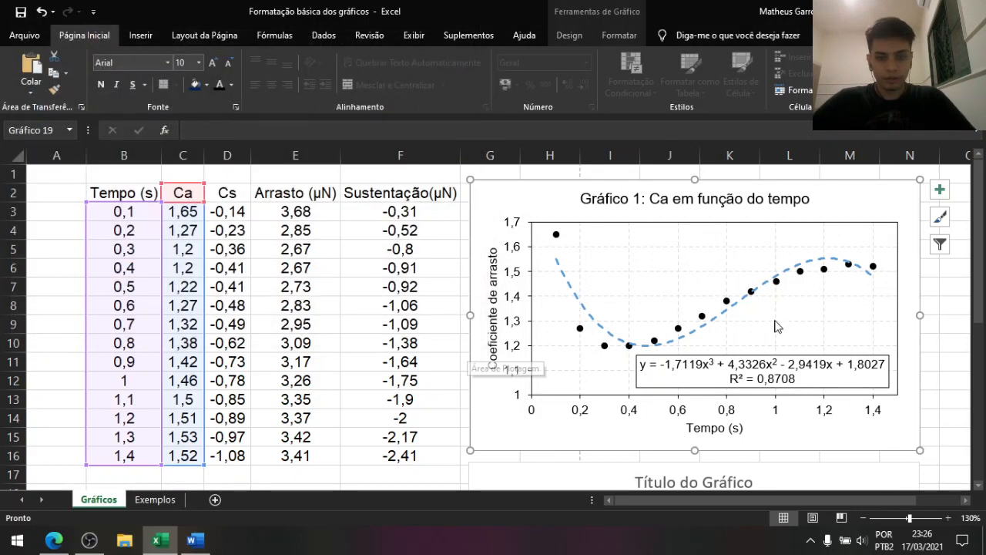
# Apply the saved Gráfico1 chart template to the Ca and Cs chart below the first chart and deselect it
pyautogui.scroll(-5, 497, 293)
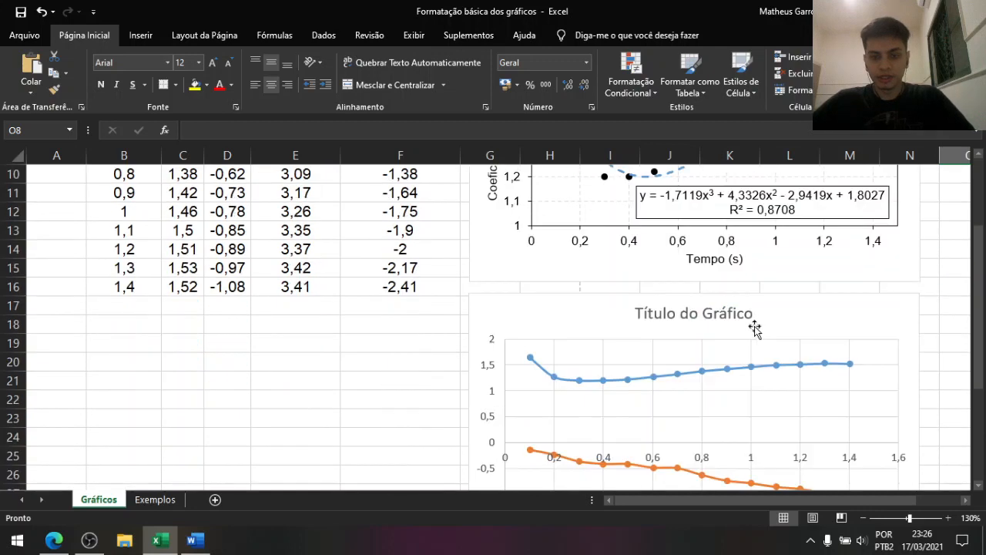
pyautogui.click(516, 209)
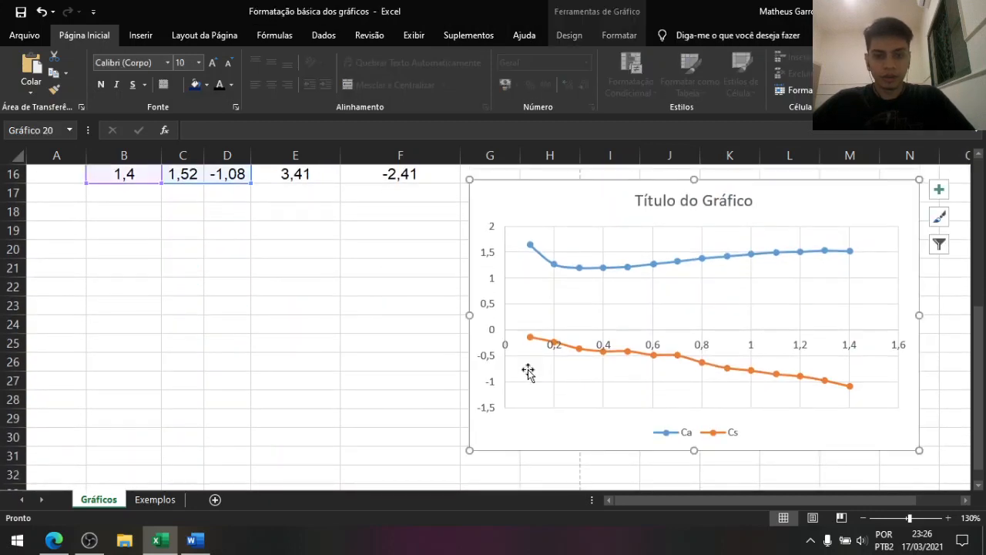
pyautogui.click(142, 36)
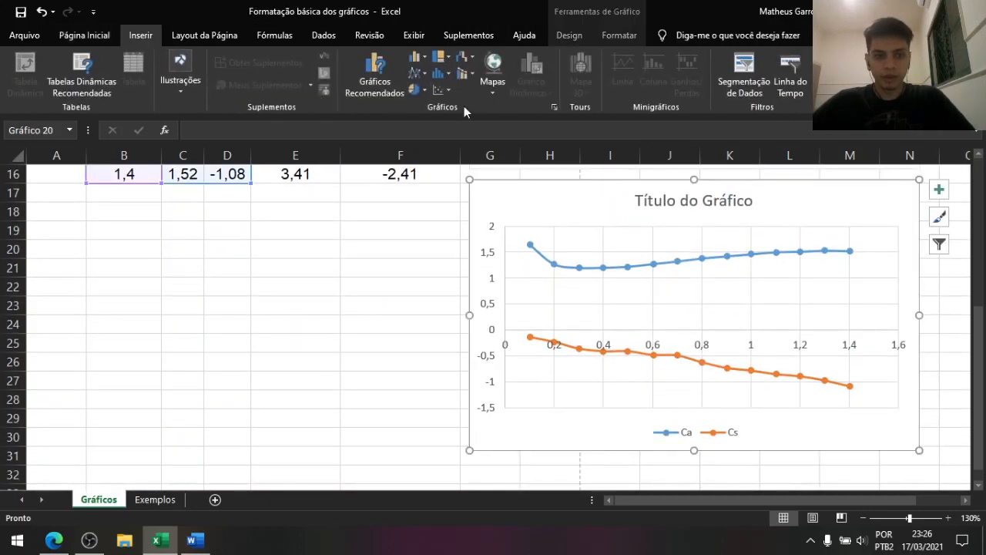
pyautogui.click(438, 89)
pyautogui.click(493, 263)
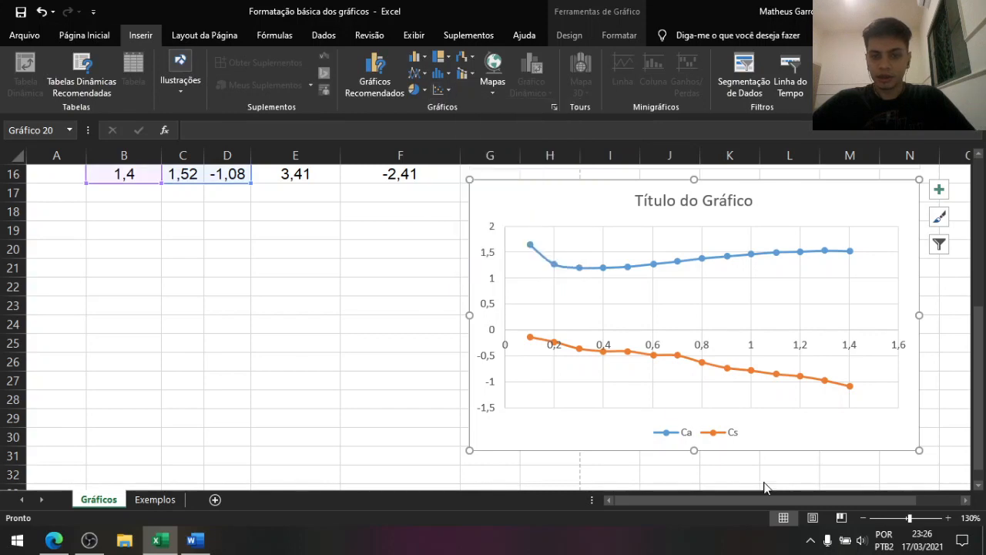
pyautogui.click(326, 128)
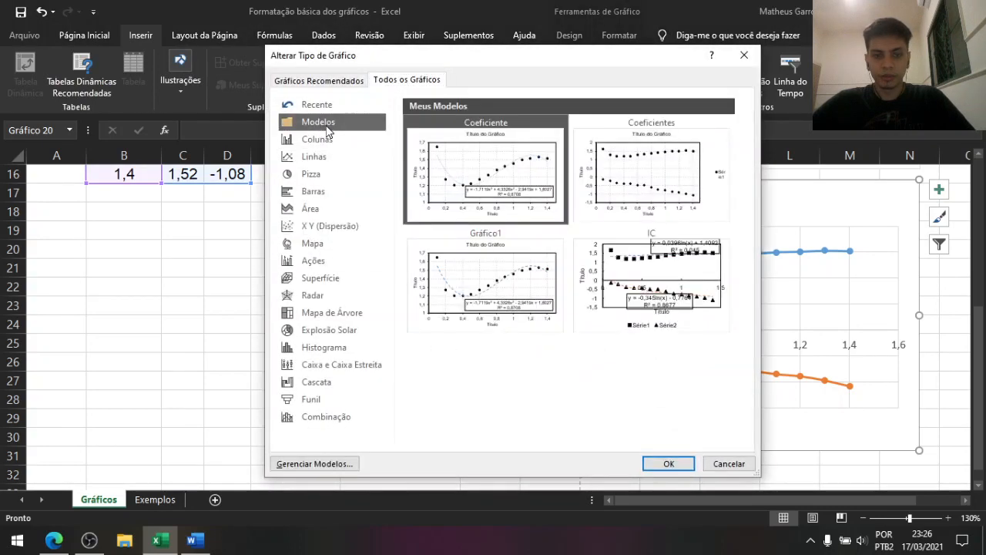
pyautogui.click(497, 279)
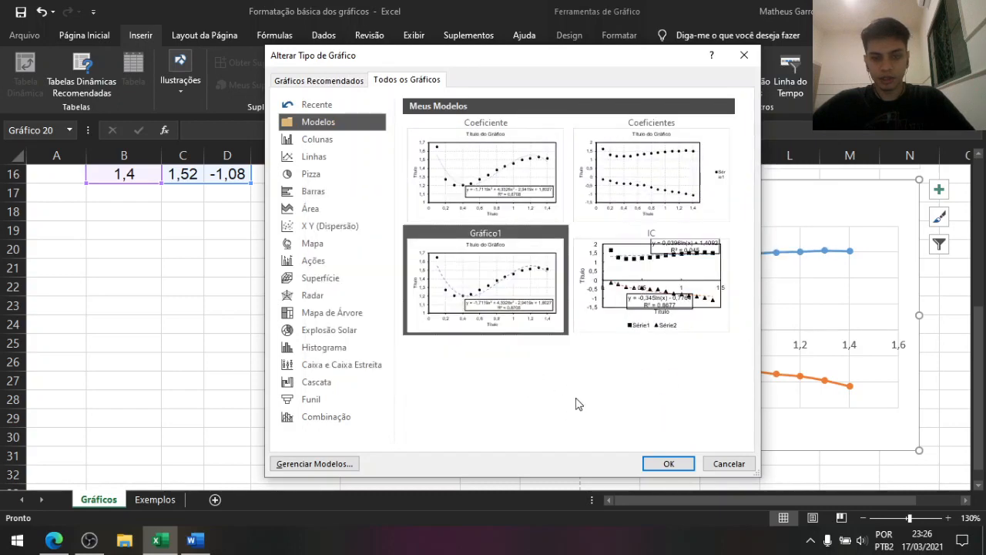
pyautogui.click(668, 463)
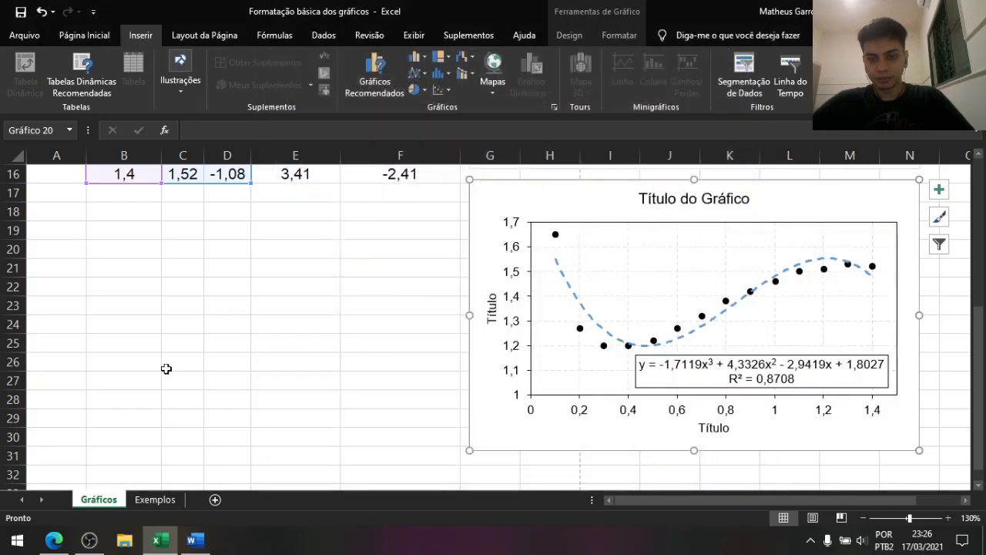
pyautogui.click(237, 312)
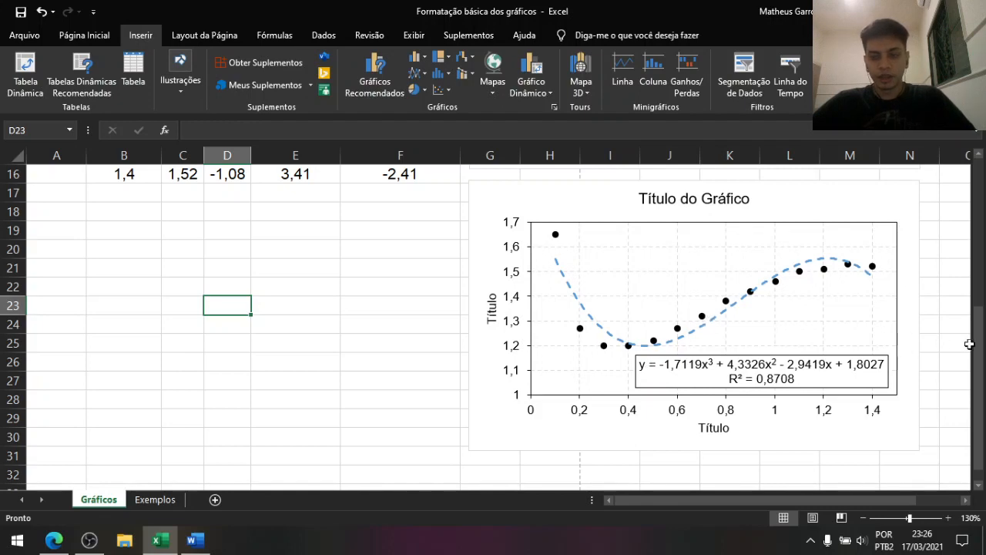
# Set the minimum of the second chart's vertical axis to -2 and close the axis options
pyautogui.scroll(5, 925, 347)
pyautogui.scroll(-5, 924, 350)
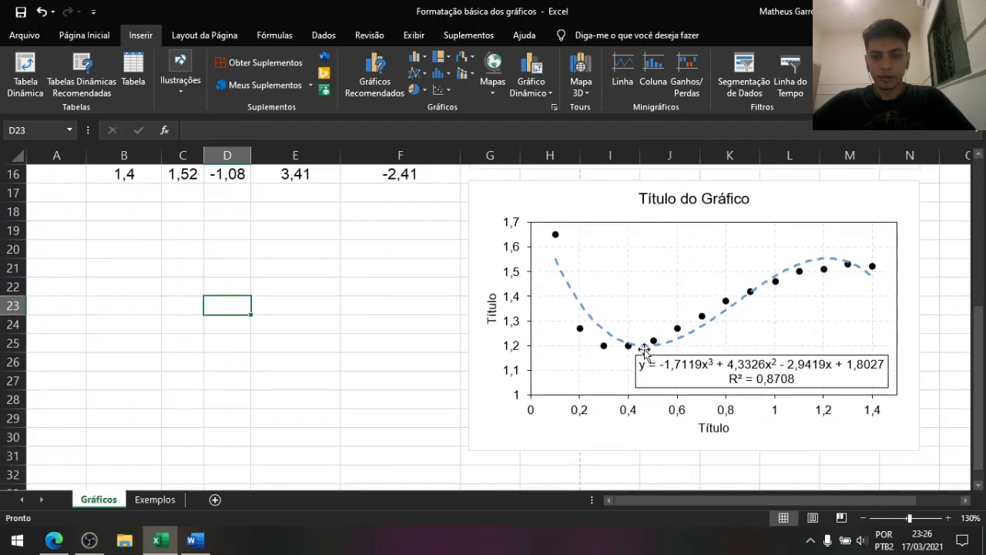
pyautogui.scroll(5, 632, 382)
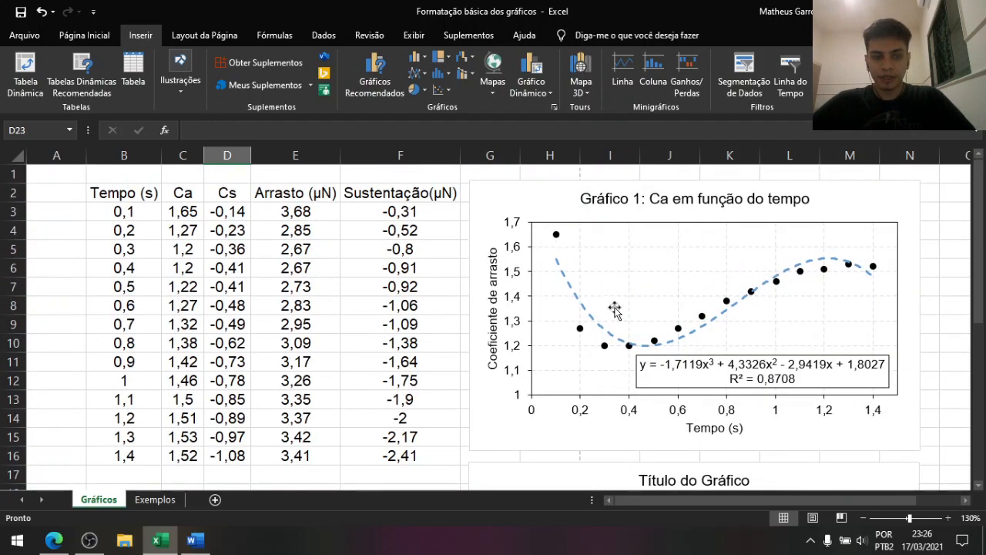
pyautogui.scroll(-1, 683, 279)
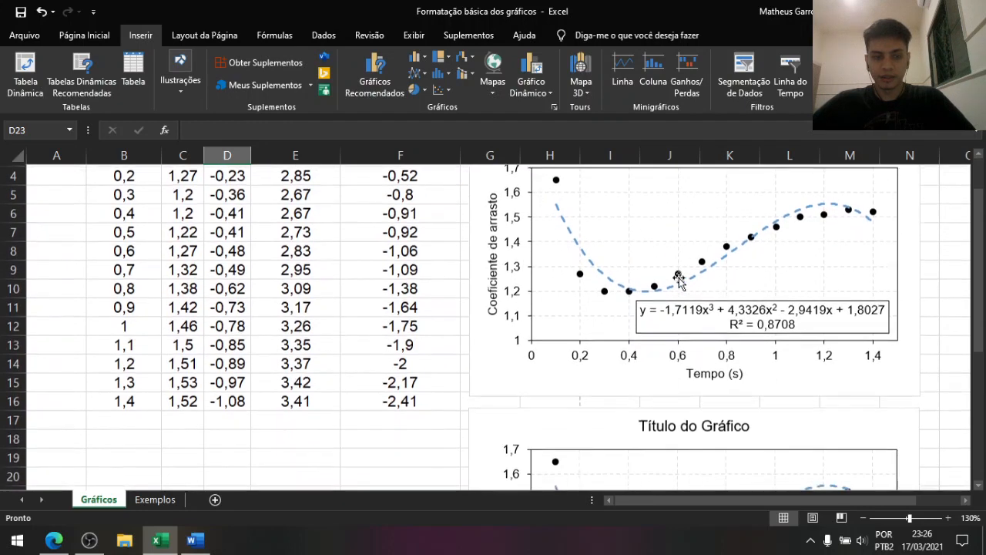
pyautogui.scroll(1, 243, 229)
pyautogui.scroll(-5, 609, 282)
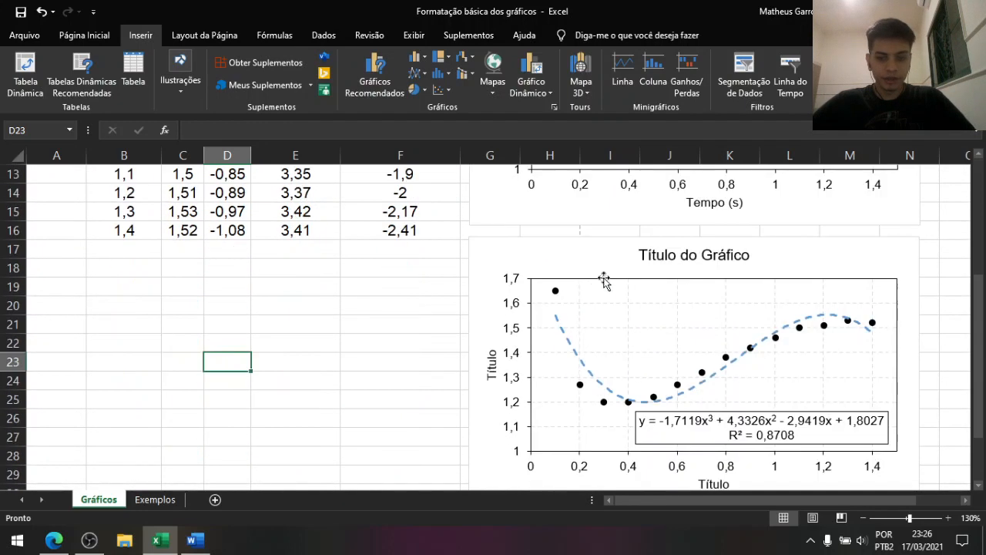
pyautogui.click(513, 249)
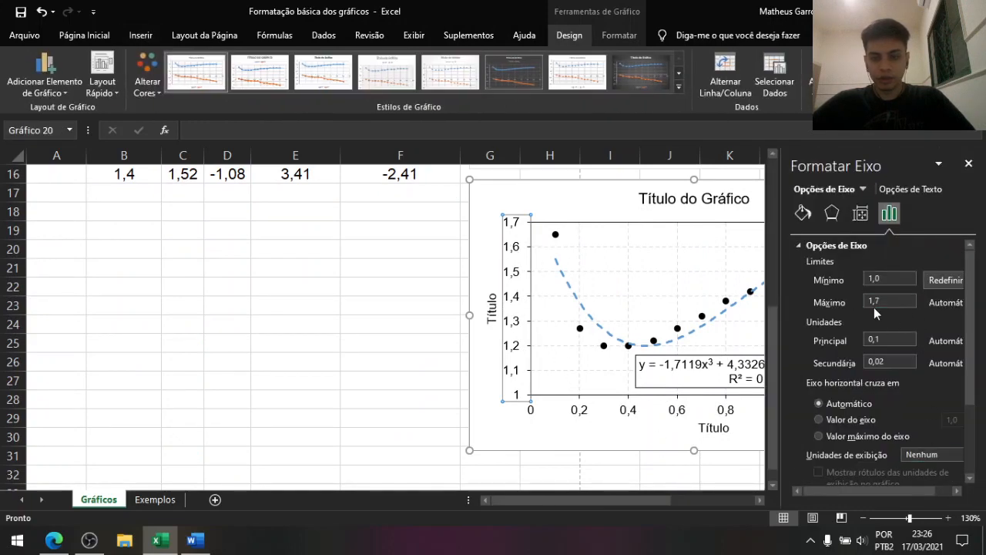
pyautogui.moveTo(889, 279); pyautogui.dragTo(825, 280)
pyautogui.write('-2')
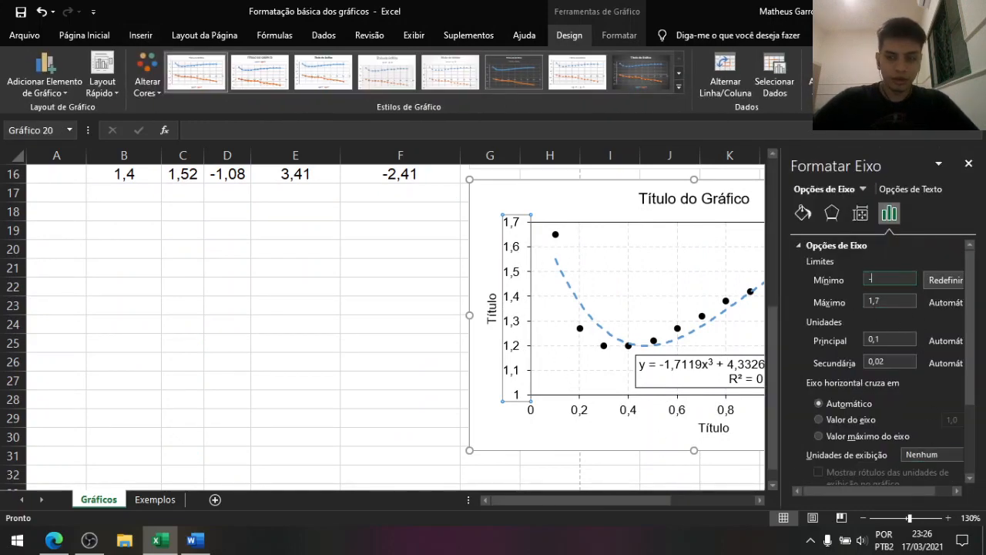
pyautogui.press('Return')
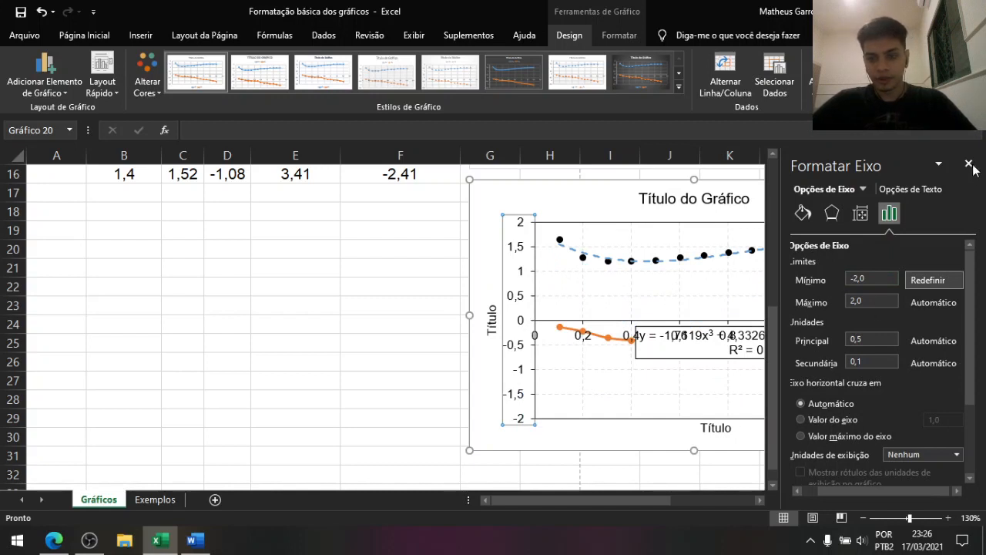
pyautogui.click(970, 165)
# Remove the trendline and its equation label from the second chart and deselect the chart
pyautogui.click(813, 352)
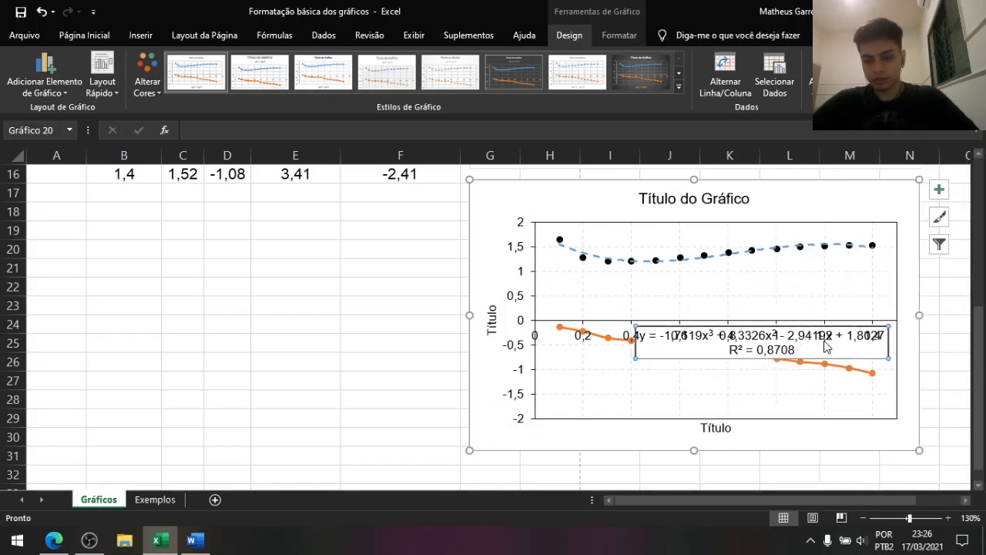
pyautogui.click(939, 189)
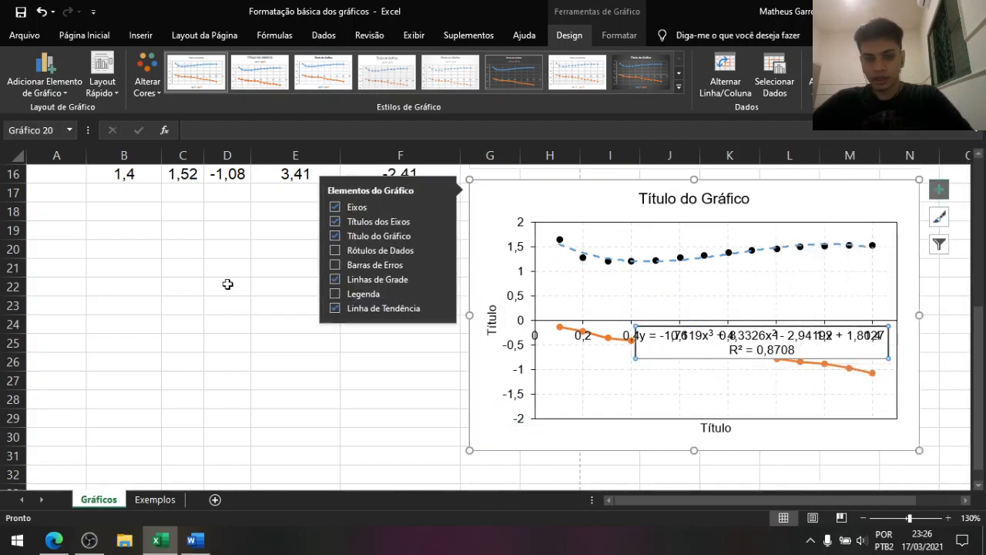
pyautogui.click(334, 308)
pyautogui.click(354, 417)
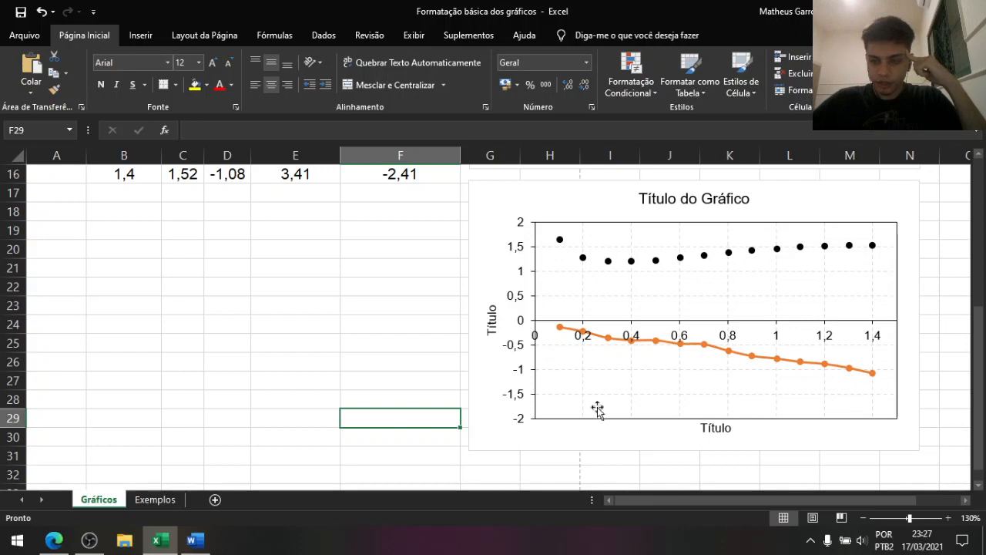
# Set the minimum of the second chart's vertical axis to -1,5, close the axis options and deselect the chart
pyautogui.doubleClick(510, 308)
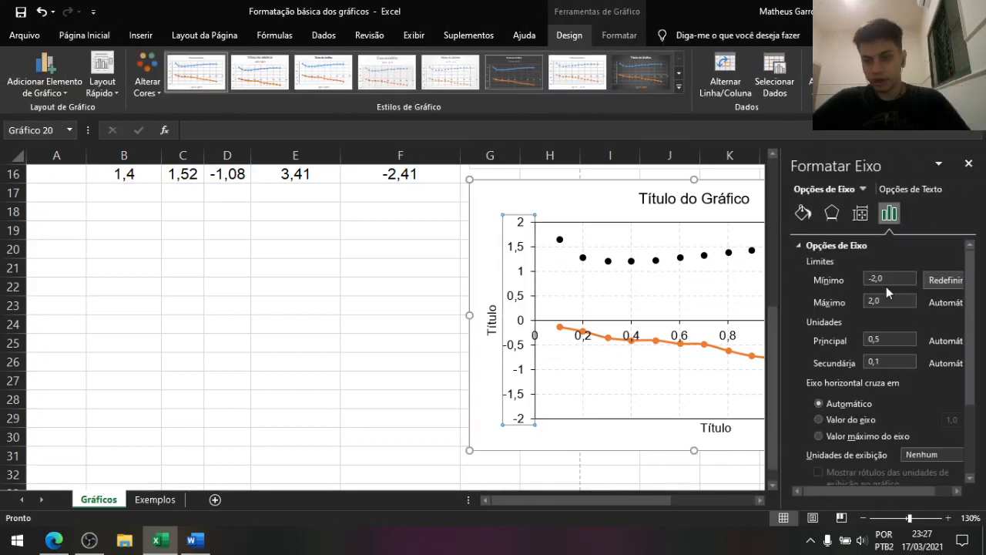
pyautogui.click(886, 280)
pyautogui.write('-1')
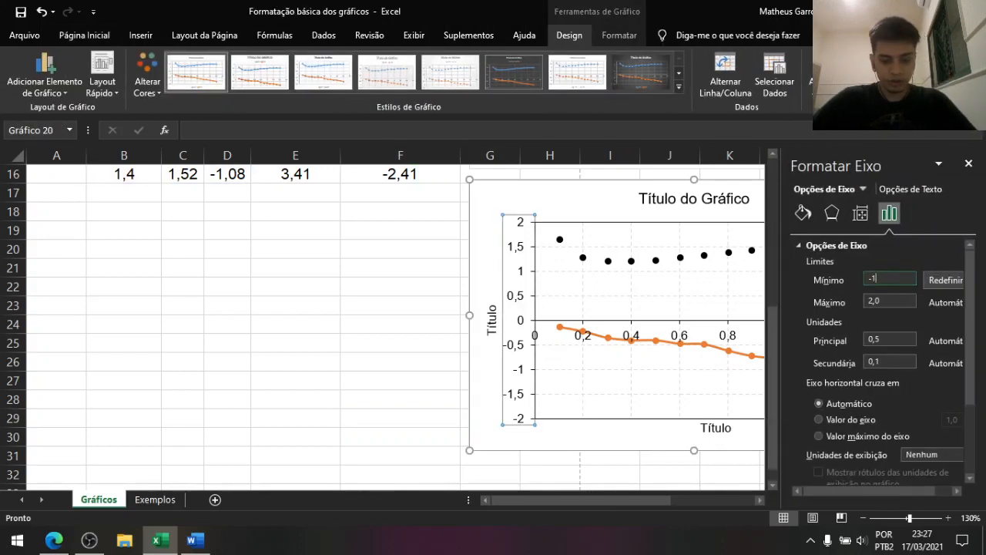
pyautogui.press('Return')
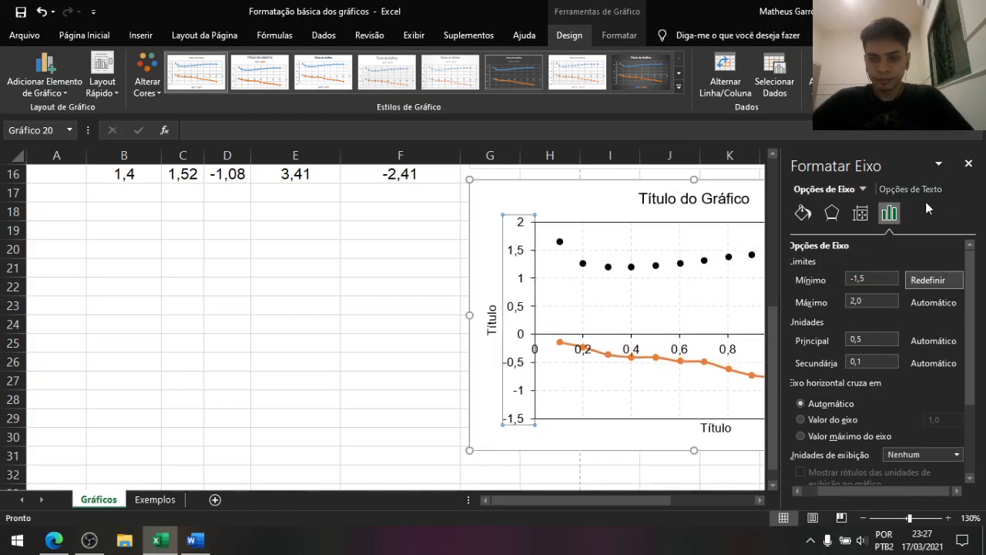
pyautogui.click(968, 164)
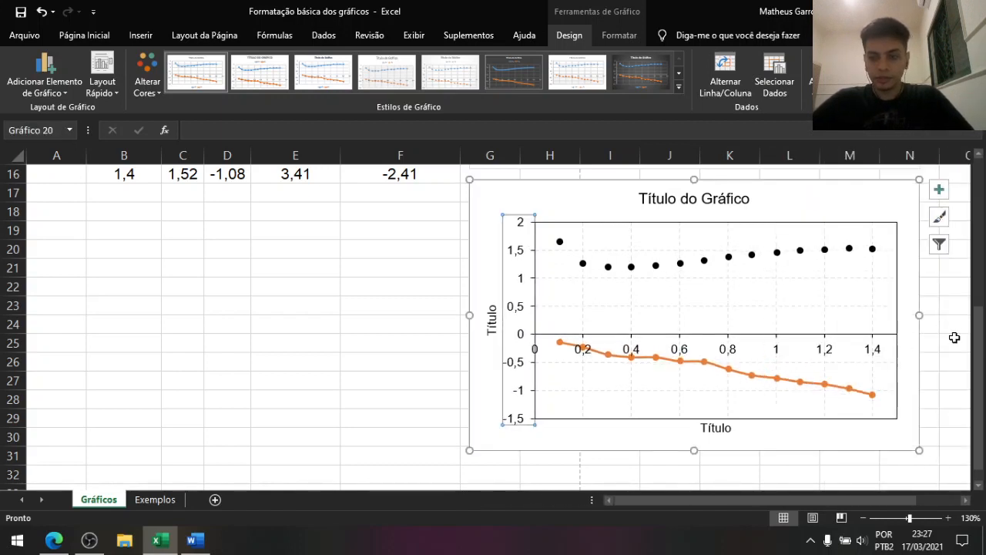
pyautogui.click(954, 338)
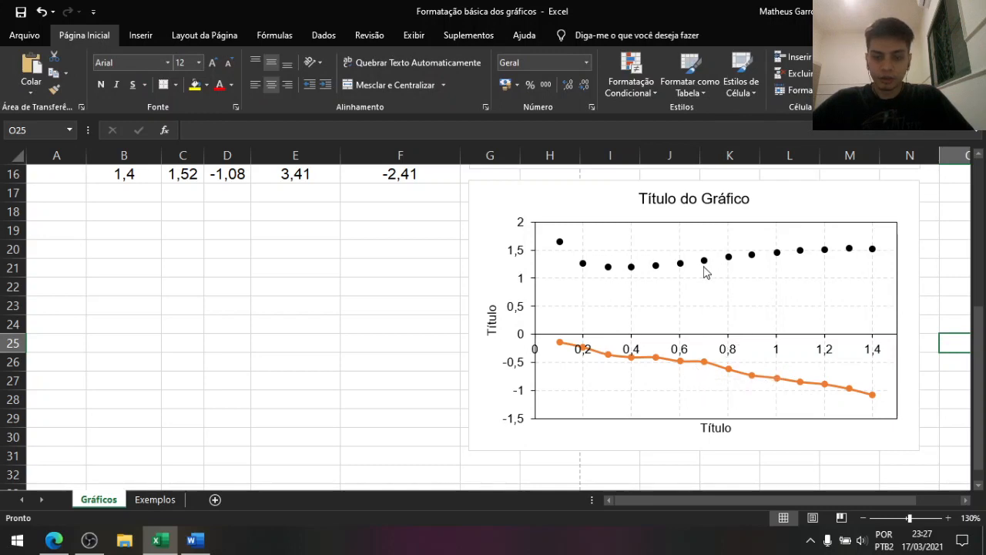
# Format the Cs series in the second chart with no connecting line
pyautogui.click(714, 369)
pyautogui.rightClick(714, 369)
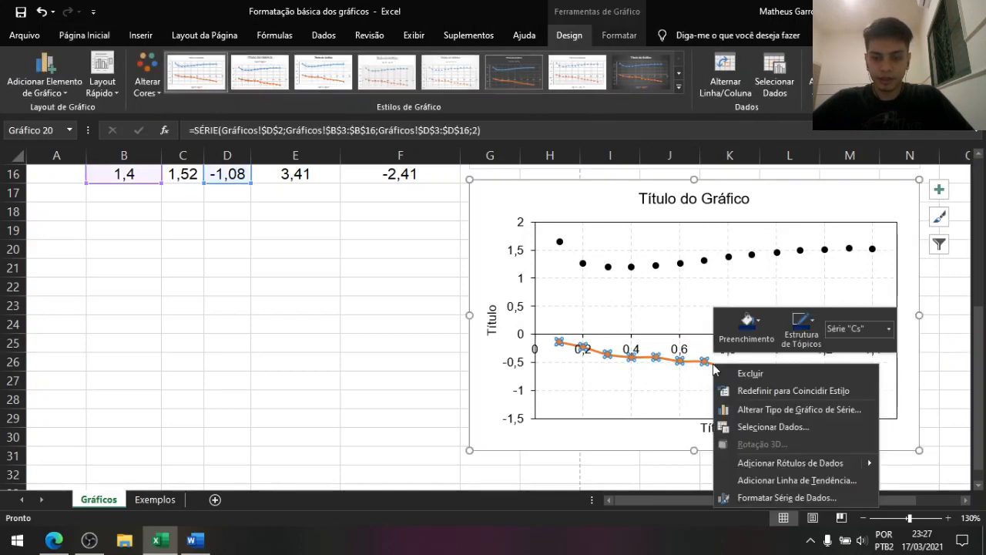
pyautogui.click(768, 499)
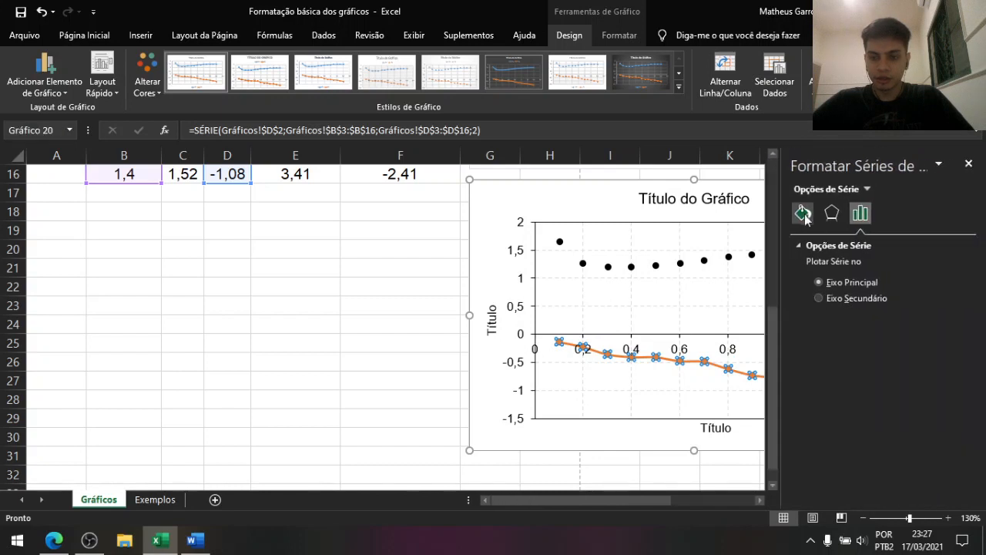
pyautogui.click(803, 212)
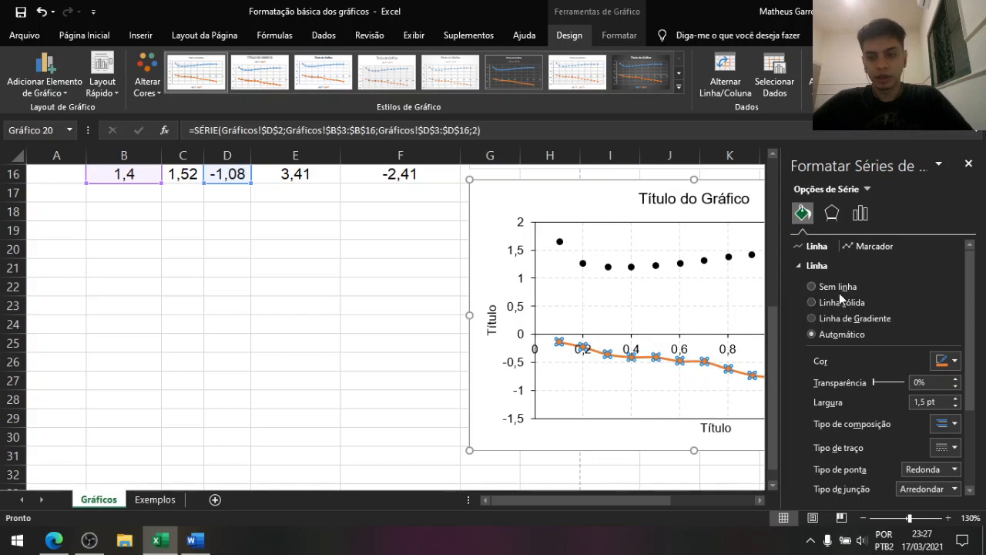
pyautogui.click(838, 290)
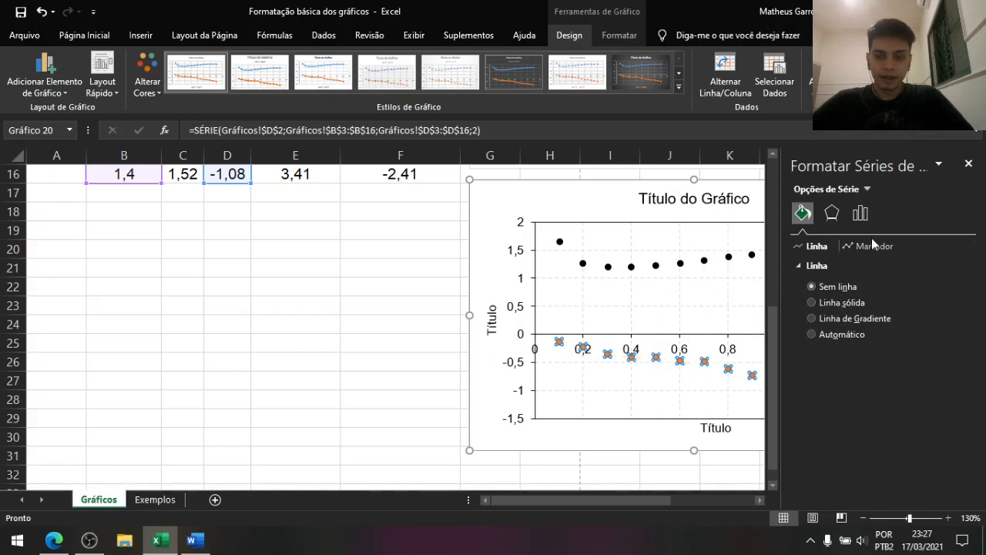
# Change the Cs series markers to the built-in diamond type
pyautogui.click(868, 245)
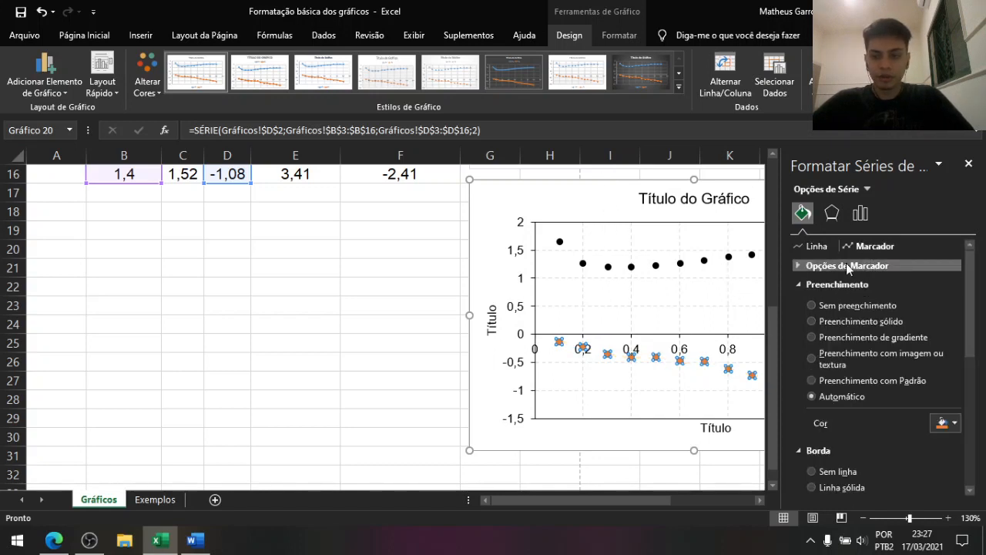
pyautogui.click(846, 265)
pyautogui.click(814, 317)
pyautogui.click(887, 336)
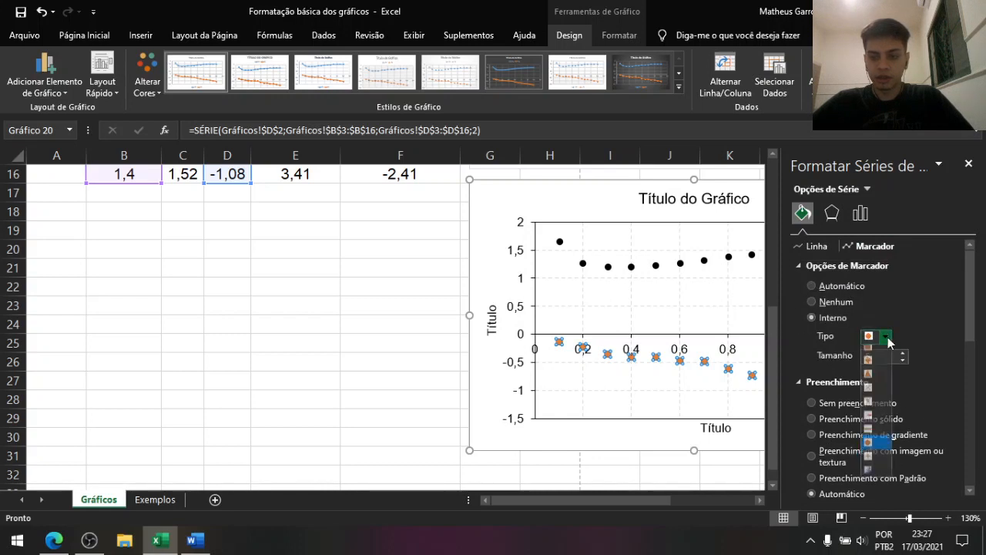
pyautogui.click(883, 394)
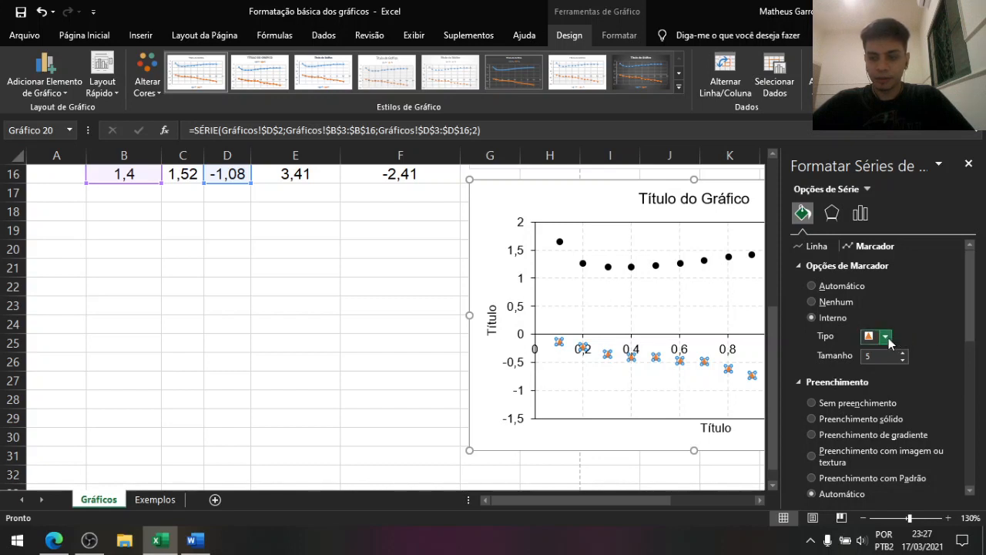
pyautogui.click(886, 337)
pyautogui.click(873, 366)
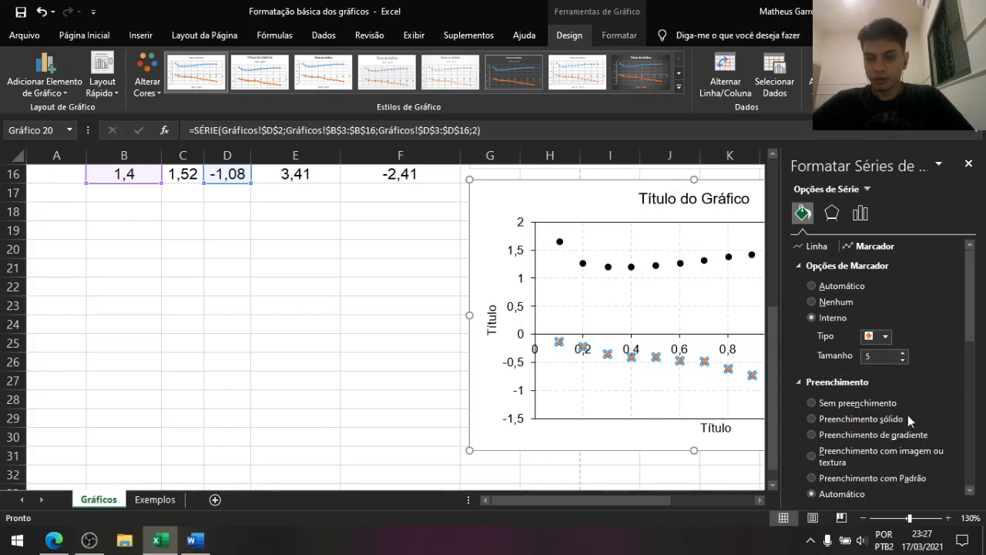
# Set the fill and border colour of the Cs series markers to black
pyautogui.scroll(-5, 984, 309)
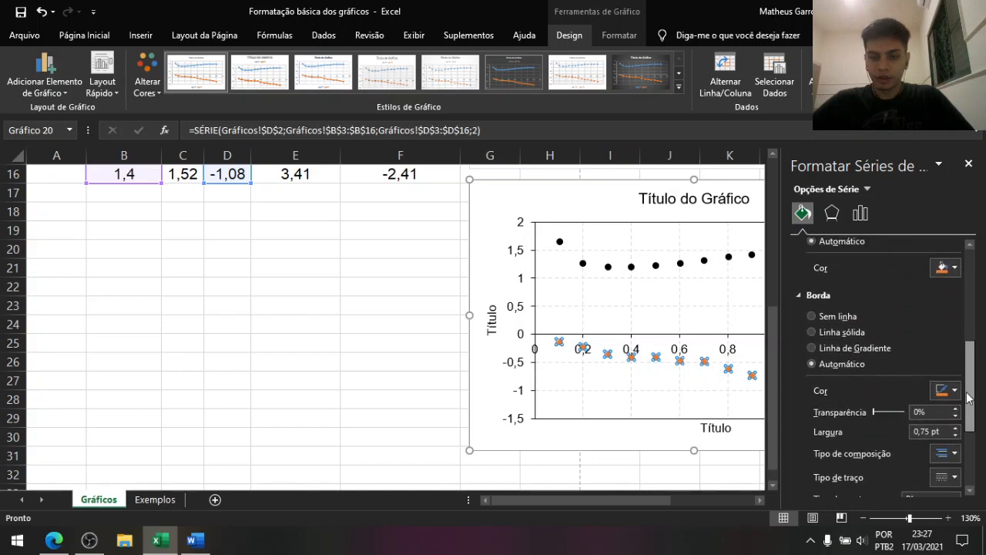
pyautogui.click(944, 269)
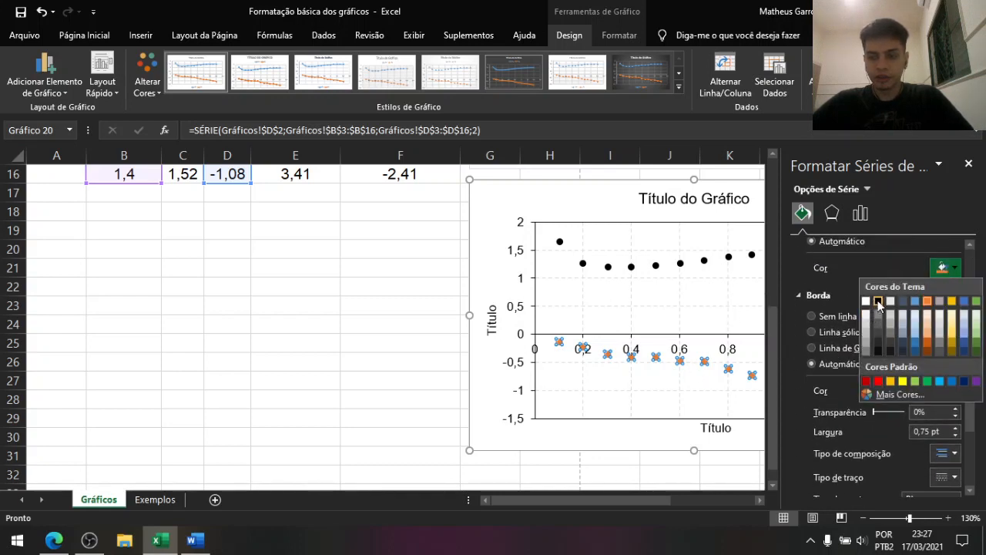
pyautogui.click(879, 302)
pyautogui.click(944, 267)
pyautogui.click(877, 297)
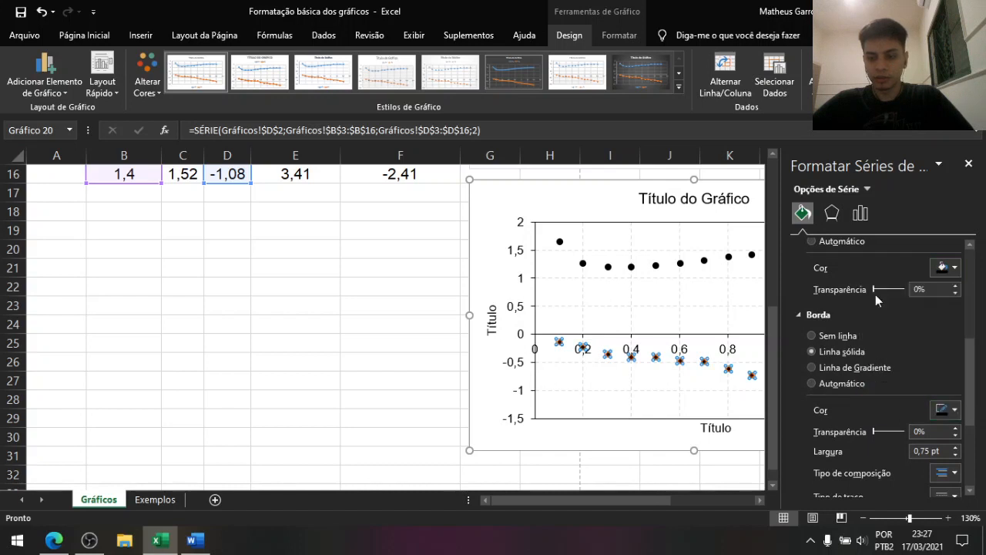
pyautogui.scroll(1, 848, 277)
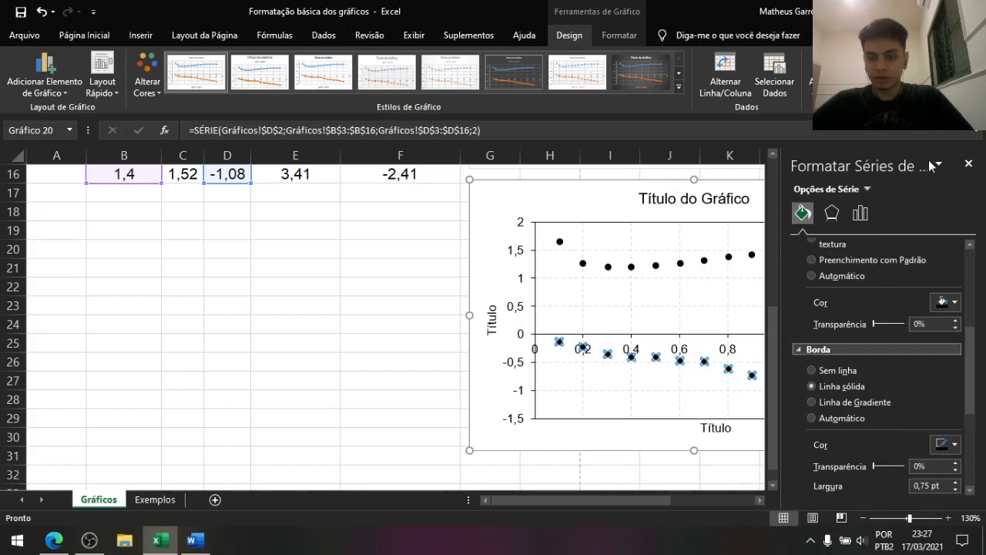
# Close the series formatting options and add a legend to the second chart
pyautogui.click(969, 163)
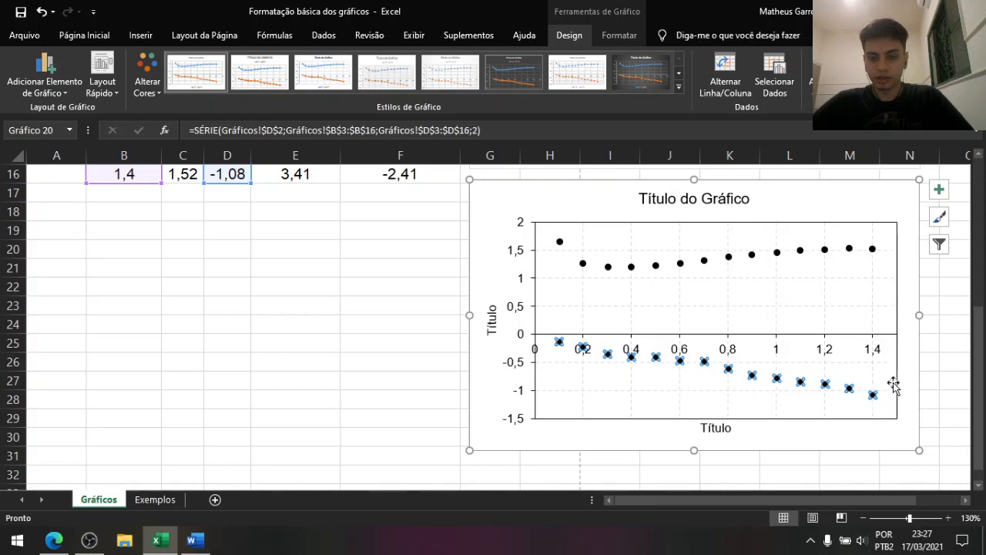
pyautogui.click(948, 323)
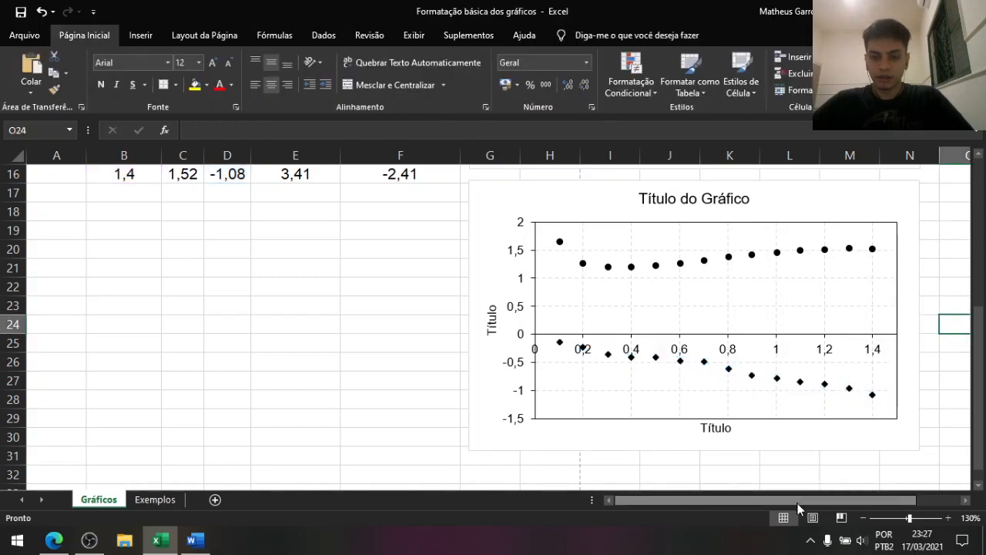
pyautogui.moveTo(797, 503); pyautogui.dragTo(819, 500)
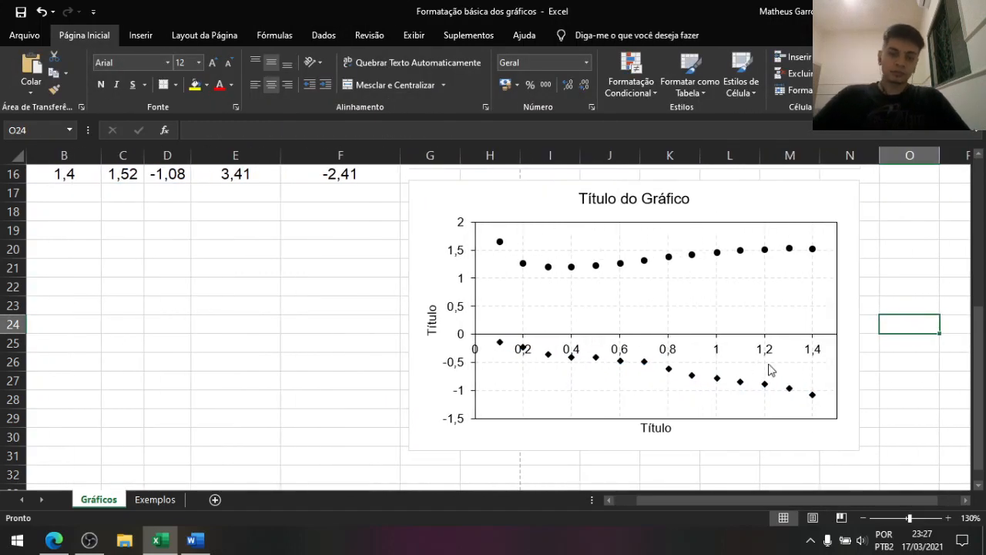
pyautogui.click(844, 242)
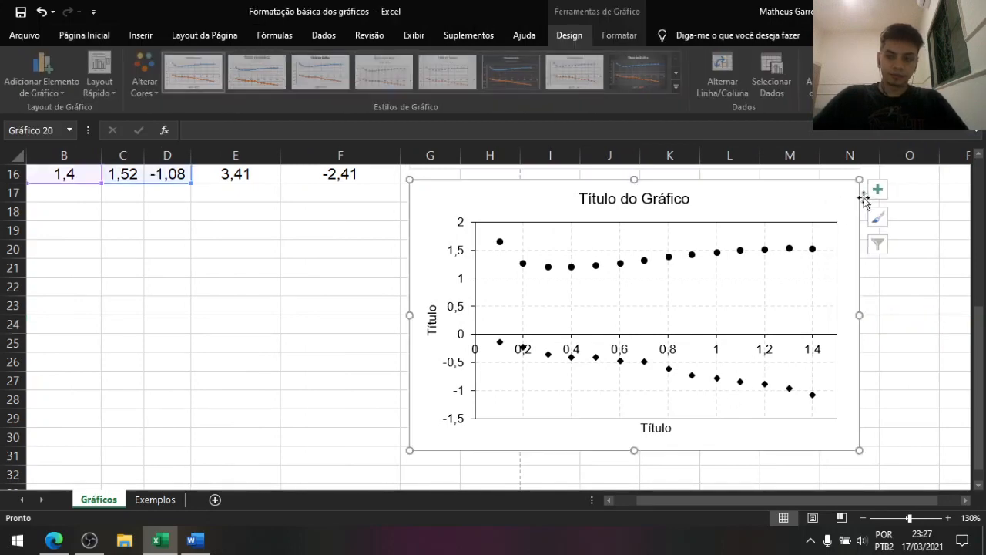
pyautogui.click(880, 189)
pyautogui.click(287, 293)
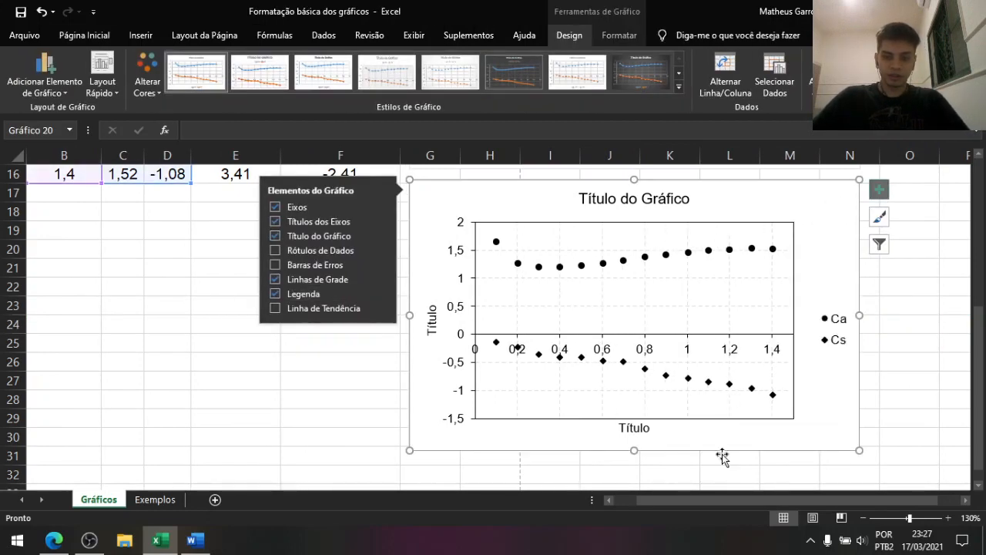
pyautogui.click(909, 327)
pyautogui.click(845, 348)
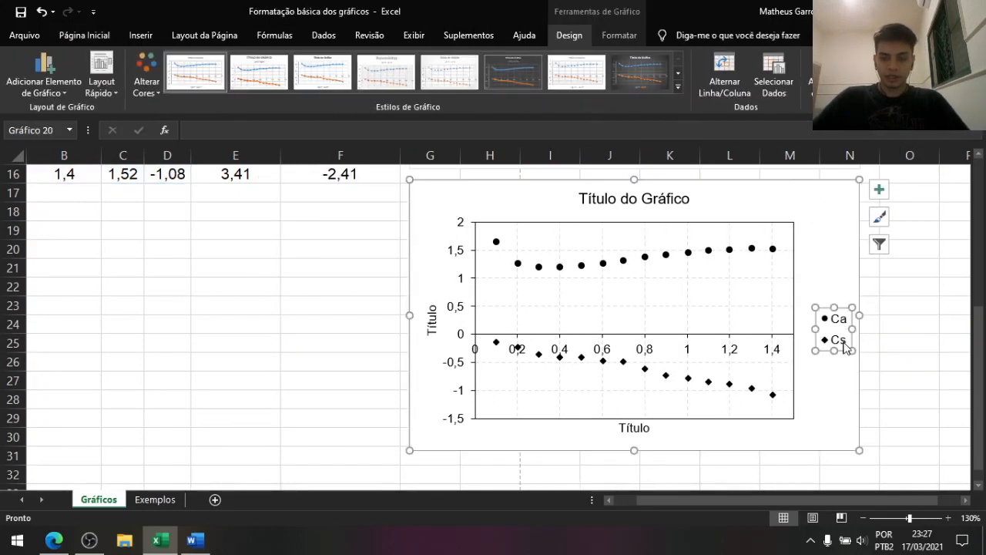
pyautogui.click(900, 343)
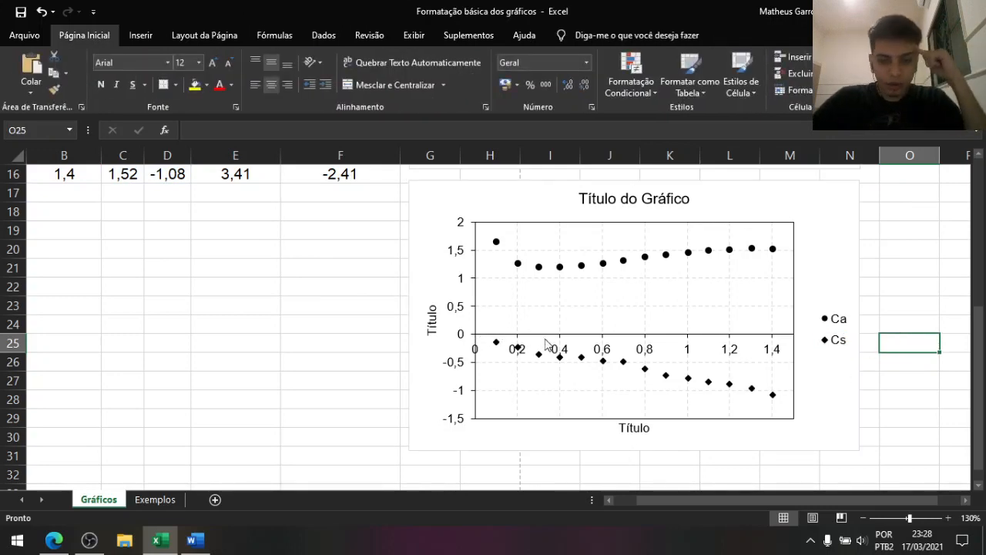
# Make the second chart's horizontal axis cross the vertical axis at the value -1,5, then close the axis options
pyautogui.click(604, 347)
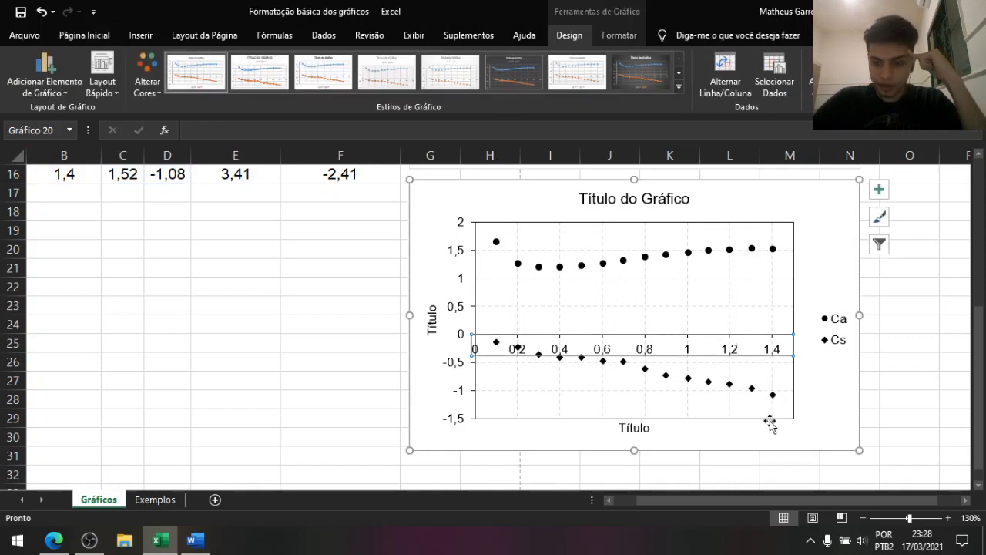
pyautogui.doubleClick(462, 309)
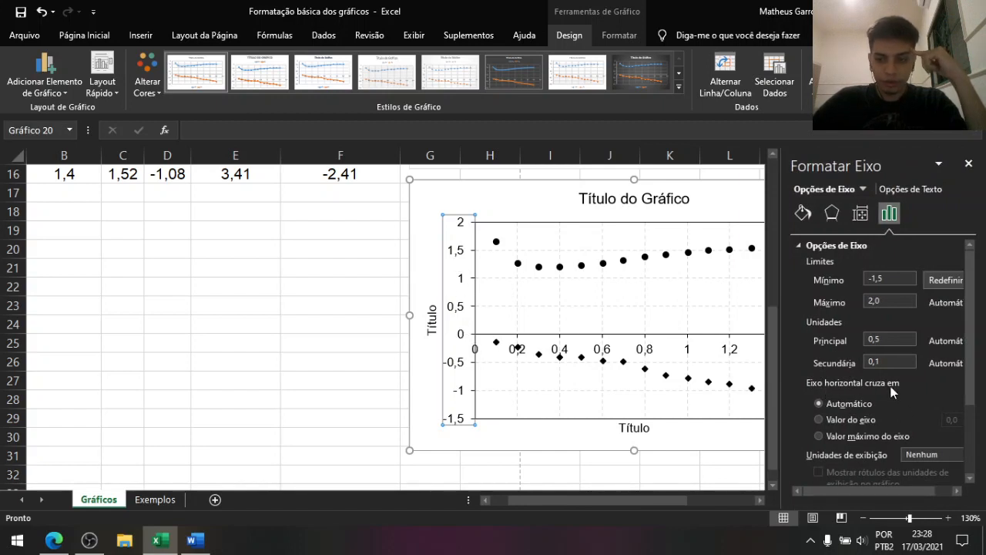
pyautogui.click(863, 419)
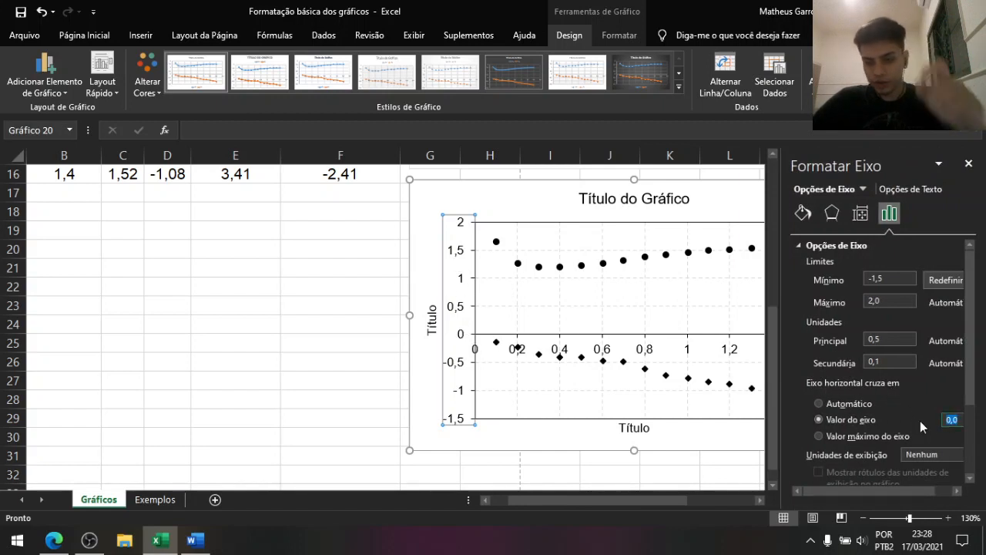
pyautogui.write('-1,5')
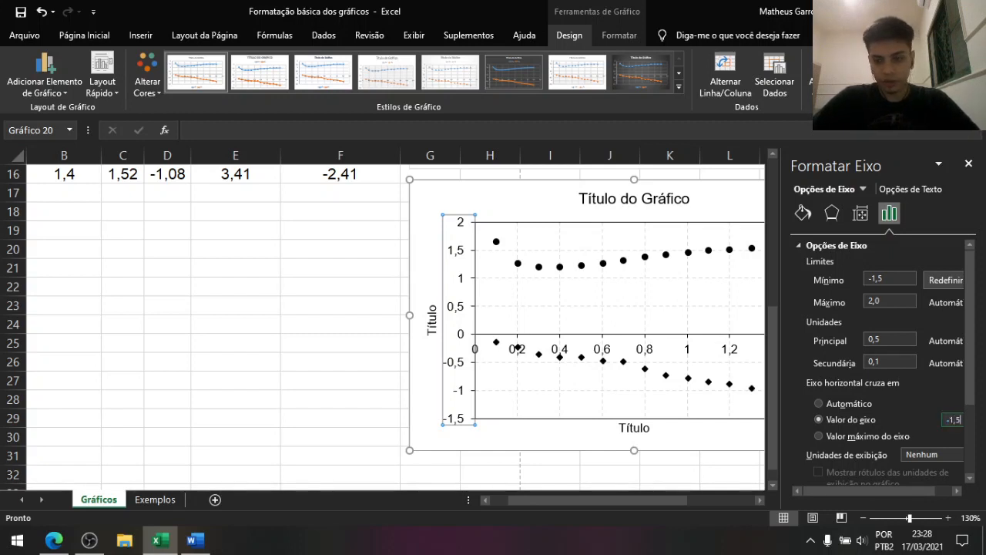
pyautogui.press('Tab')
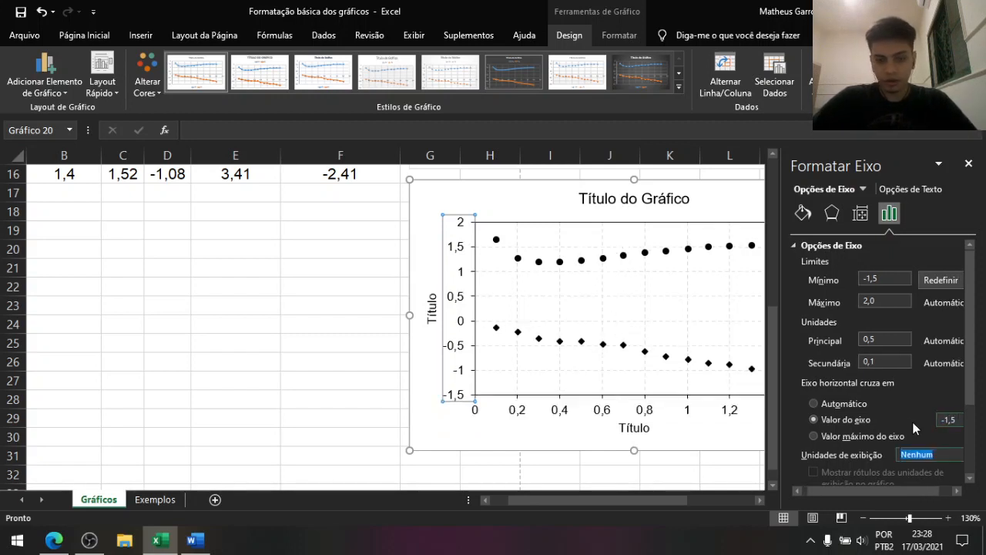
pyautogui.click(969, 167)
pyautogui.click(931, 361)
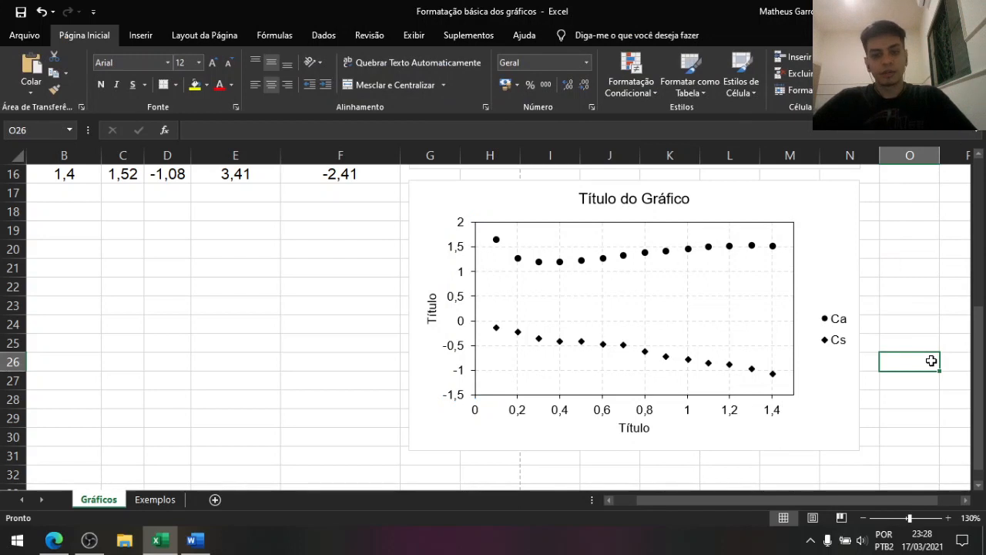
# Title the second chart's vertical axis "Coeficientes" and its horizontal axis "Tempo (s)"
pyautogui.click(436, 311)
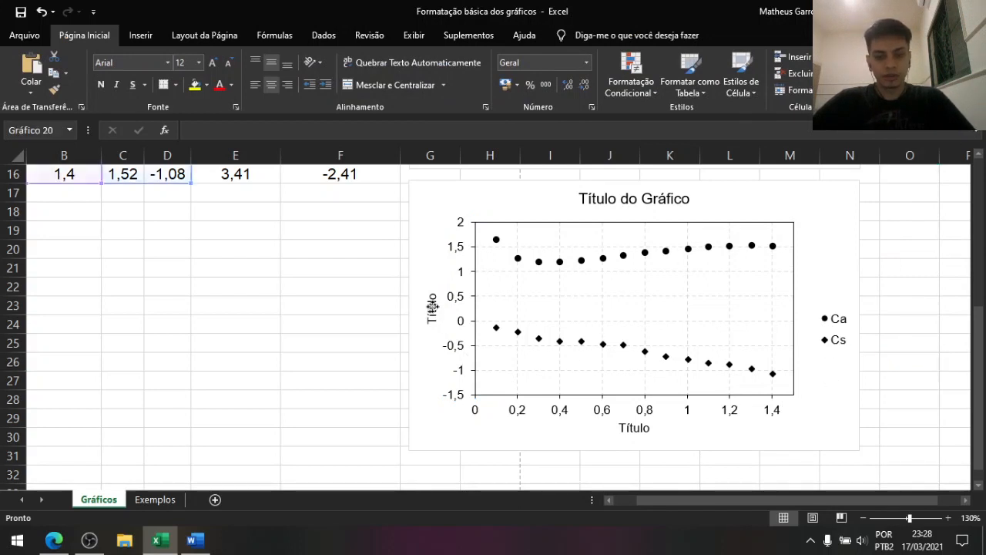
pyautogui.write('Coefici')
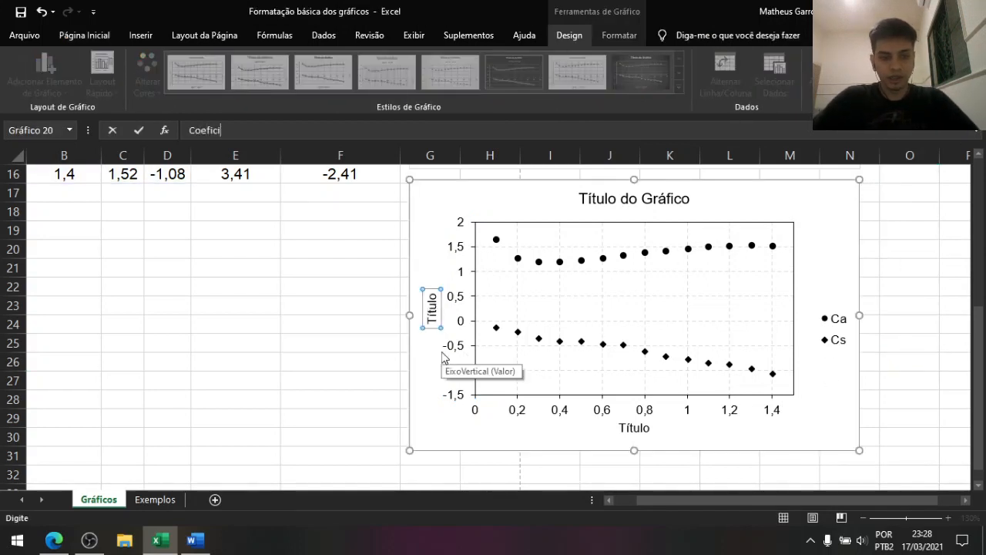
pyautogui.write('entes')
pyautogui.press('Return')
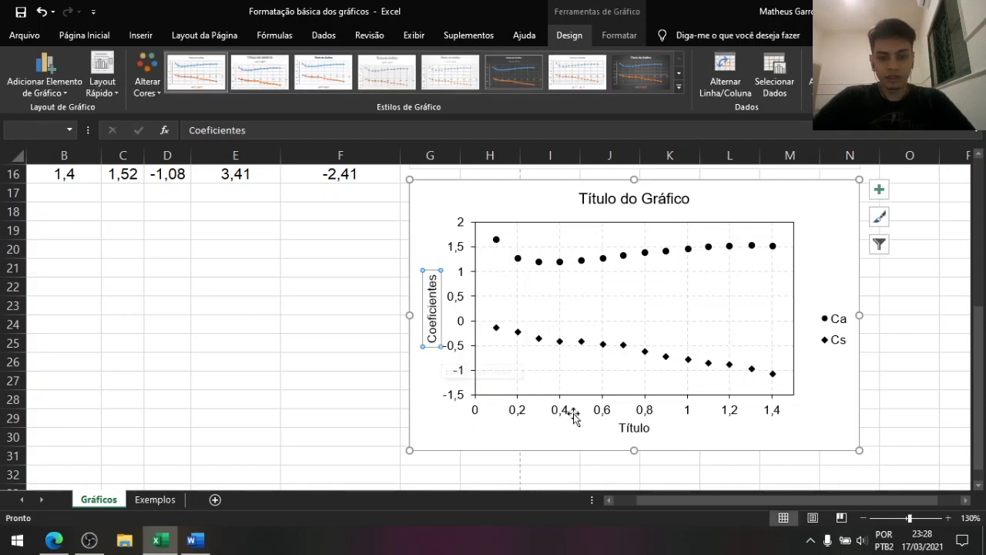
pyautogui.click(625, 423)
pyautogui.write('Tempo')
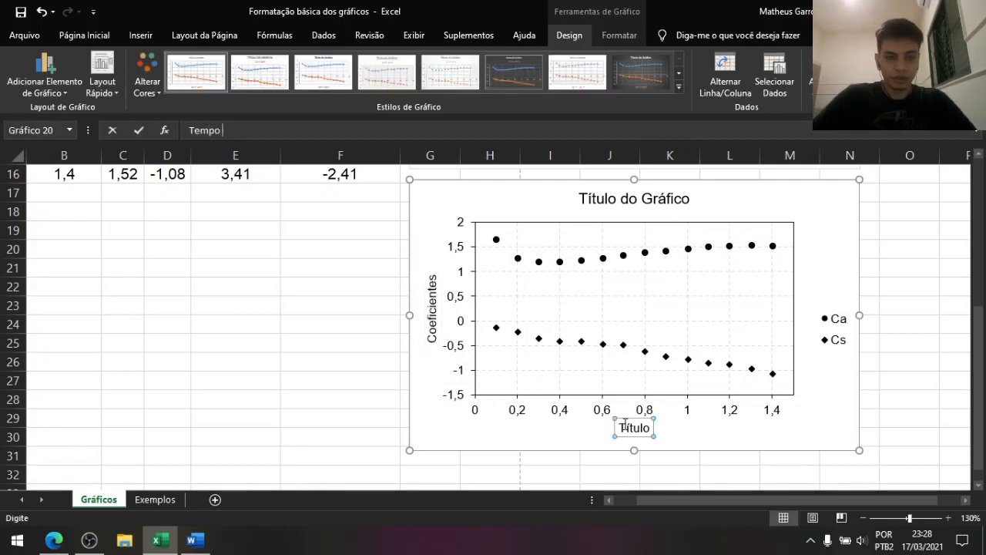
pyautogui.write(' (s)')
pyautogui.press('Return')
# Set the second chart's title to "Gráfico 2: Ca e Cs em função do tempo" and deselect the chart
pyautogui.click(672, 195)
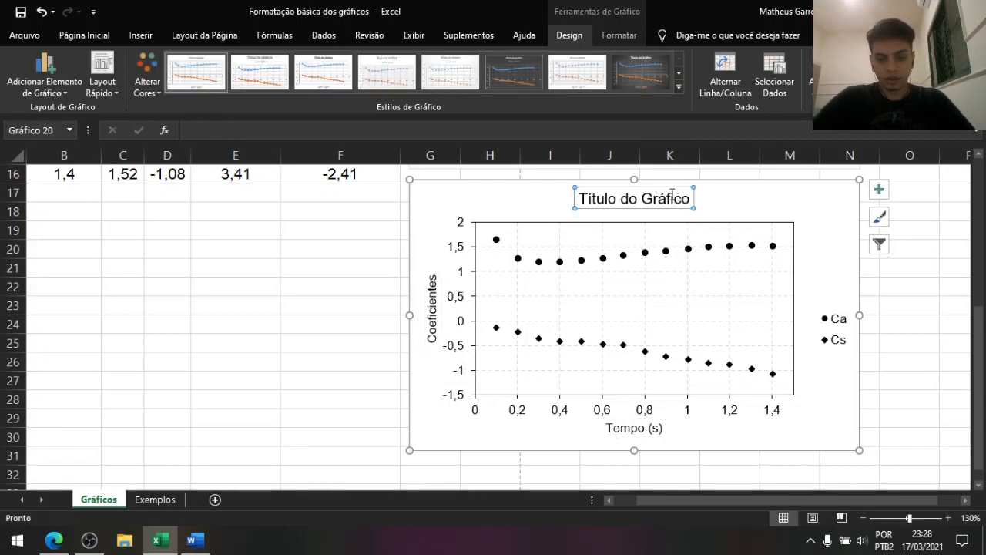
pyautogui.write('Grá')
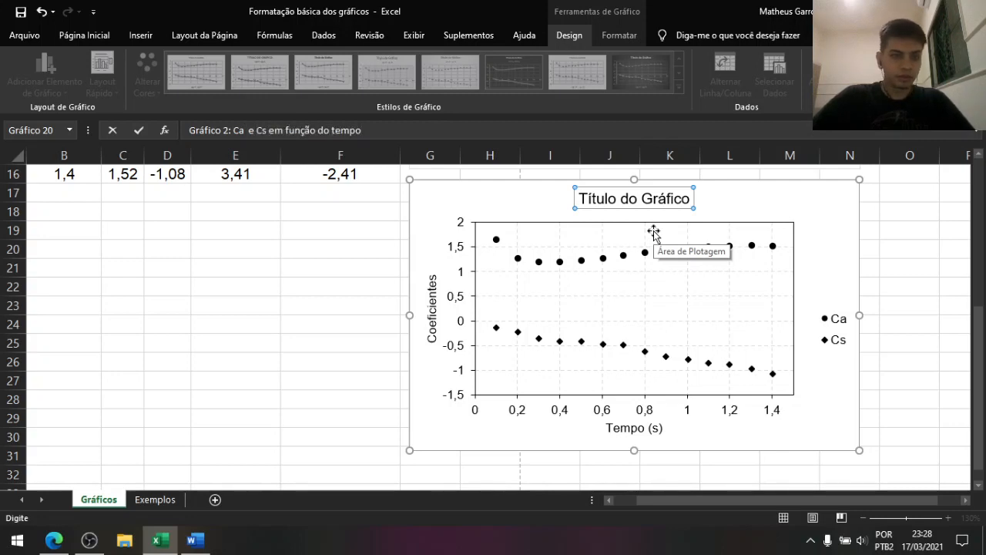
pyautogui.click(248, 130)
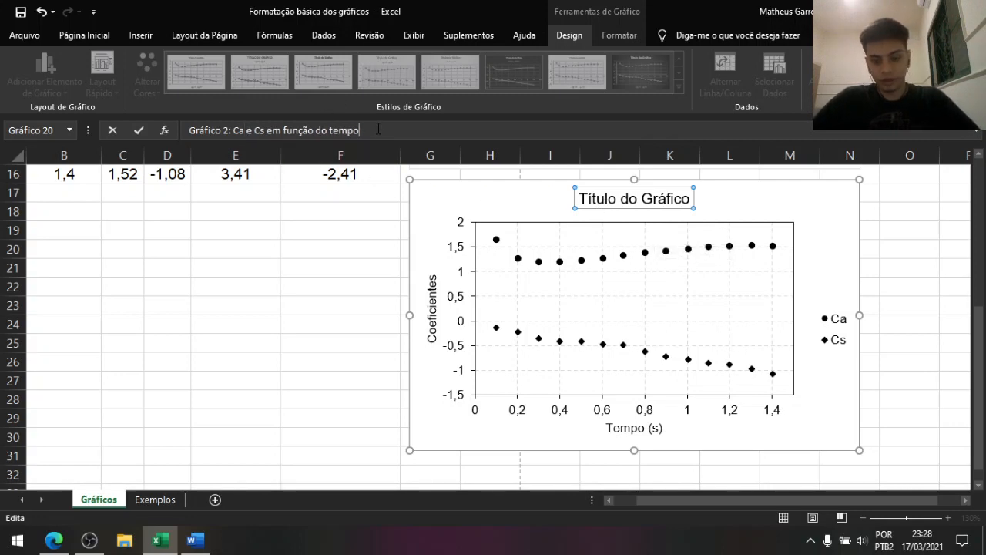
pyautogui.press('Return')
pyautogui.click(238, 321)
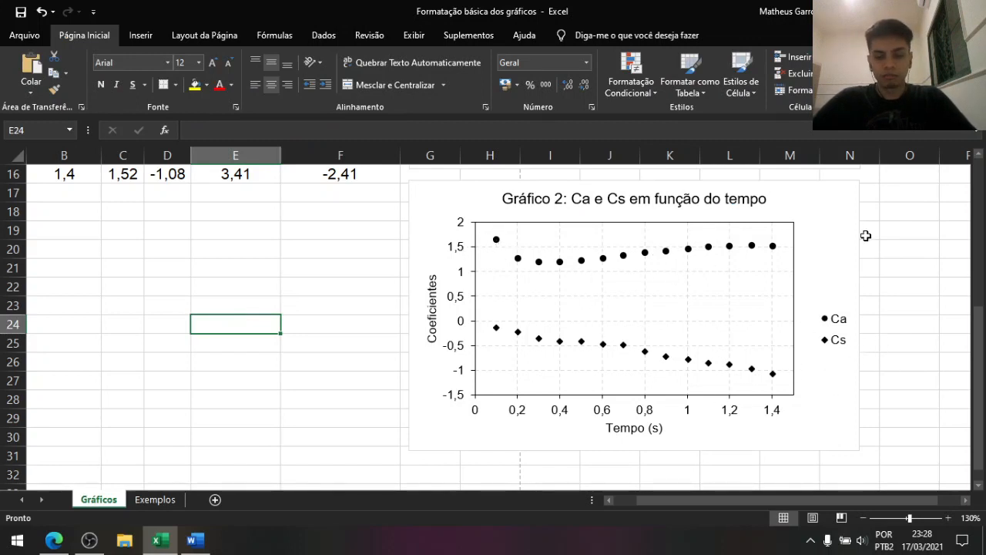
pyautogui.scroll(5, 726, 377)
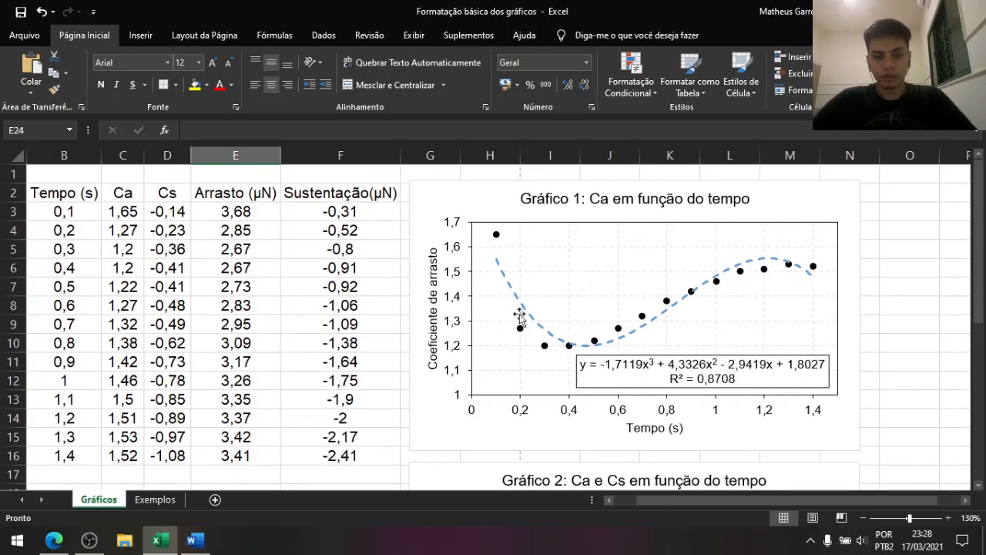
pyautogui.scroll(-4, 765, 325)
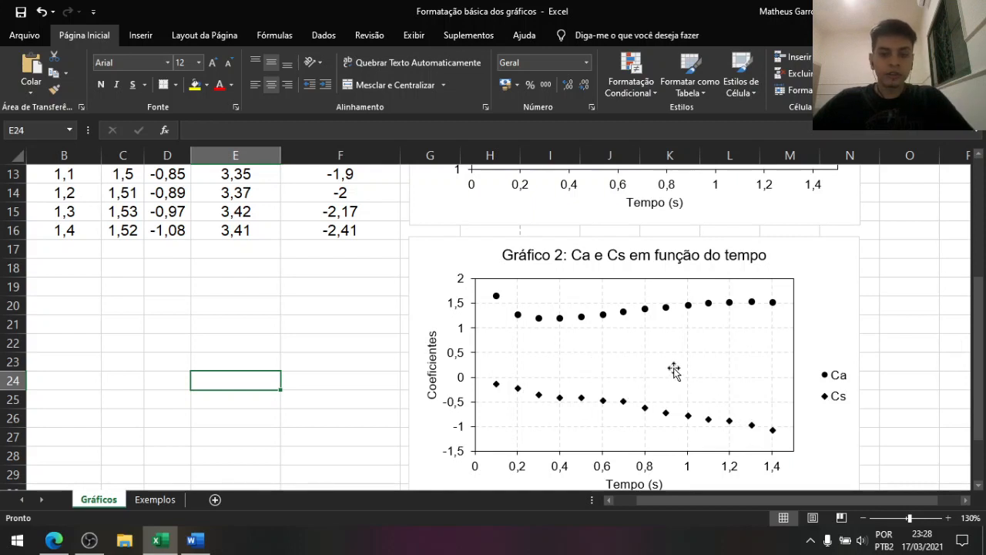
pyautogui.scroll(-1, 585, 345)
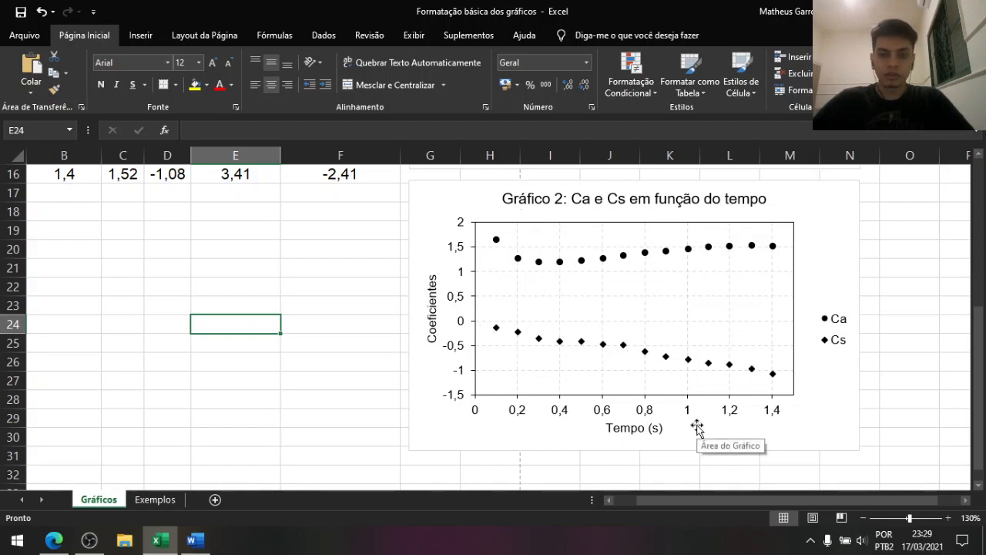
pyautogui.click(910, 343)
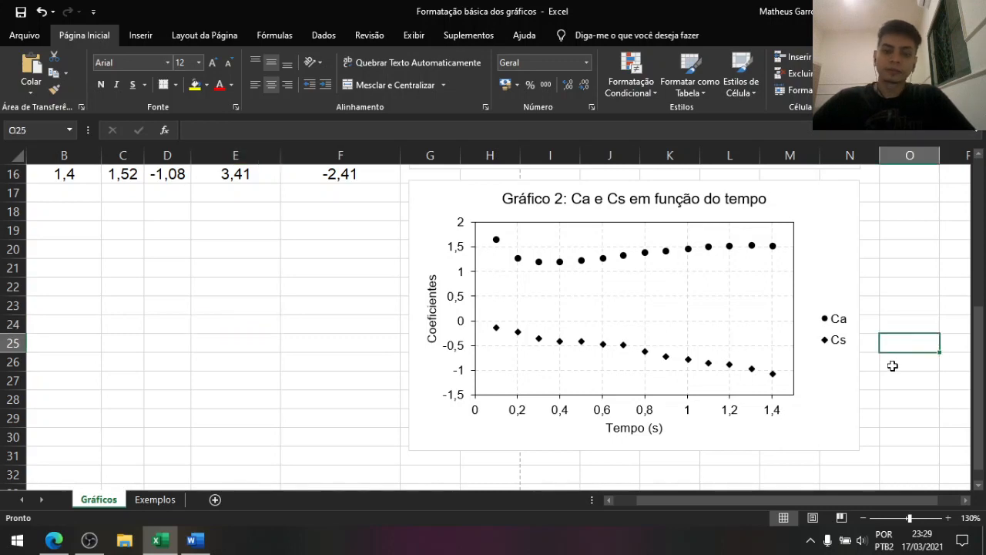
# Insert a scatter chart with smooth lines and markers from the whole data table B2:F16
pyautogui.scroll(5, 894, 372)
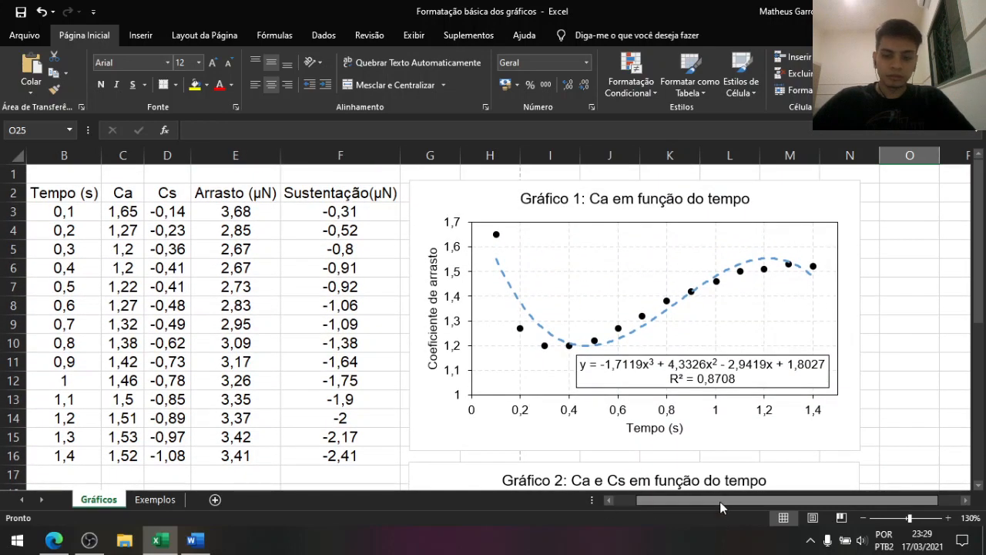
pyautogui.hscroll(-1, 719, 501)
pyautogui.moveTo(111, 193); pyautogui.dragTo(399, 455)
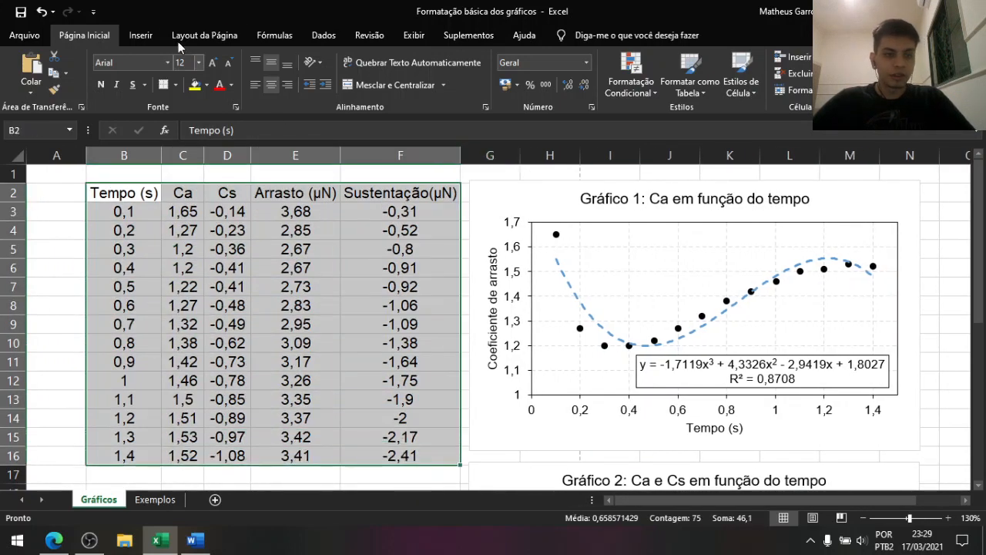
pyautogui.click(147, 36)
pyautogui.click(448, 92)
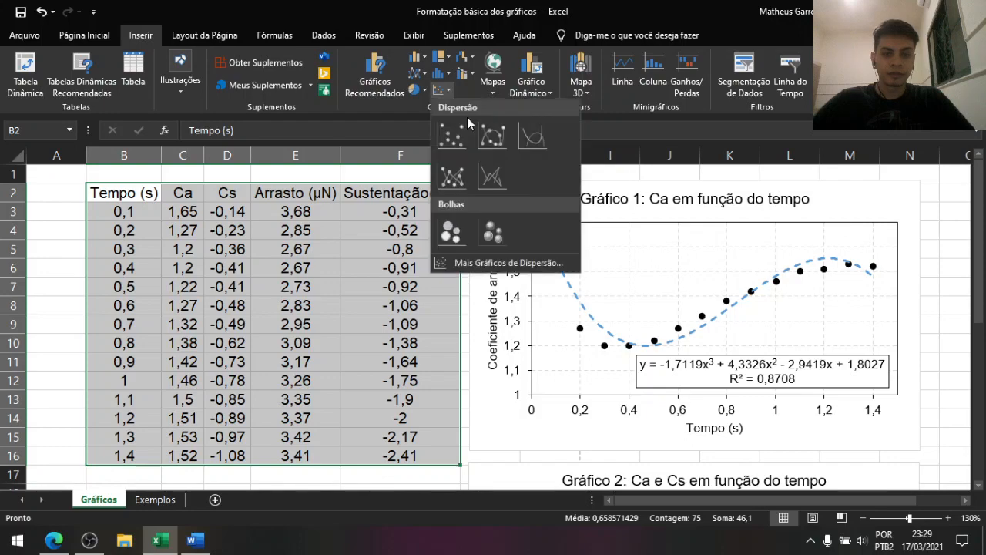
pyautogui.click(485, 137)
# Move the new four-series chart directly below the second chart, aligned with its left edge, and deselect it
pyautogui.moveTo(558, 227); pyautogui.dragTo(823, 352)
pyautogui.scroll(-2, 599, 275)
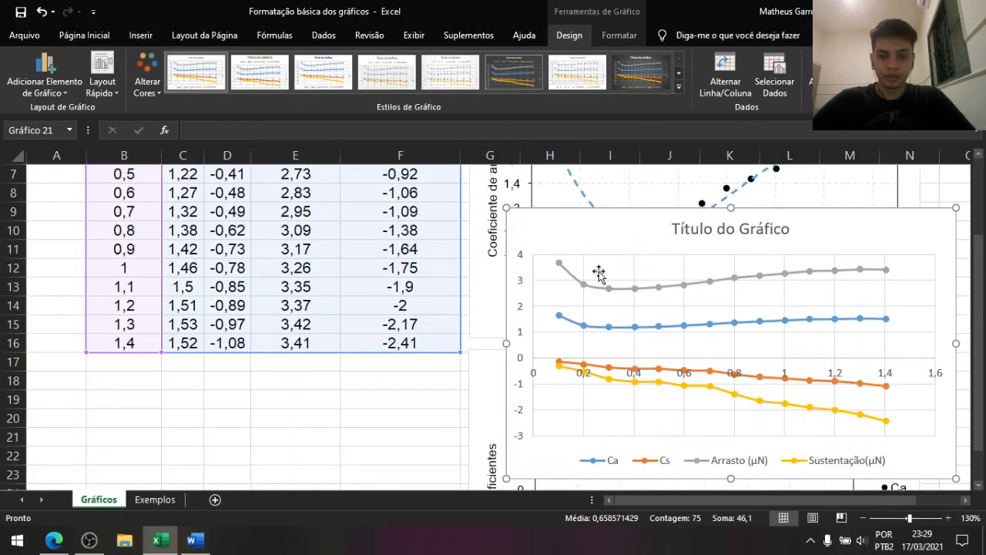
pyautogui.moveTo(583, 243); pyautogui.dragTo(552, 433)
pyautogui.scroll(-3, 554, 416)
pyautogui.moveTo(535, 283); pyautogui.dragTo(529, 462)
pyautogui.scroll(-2, 532, 455)
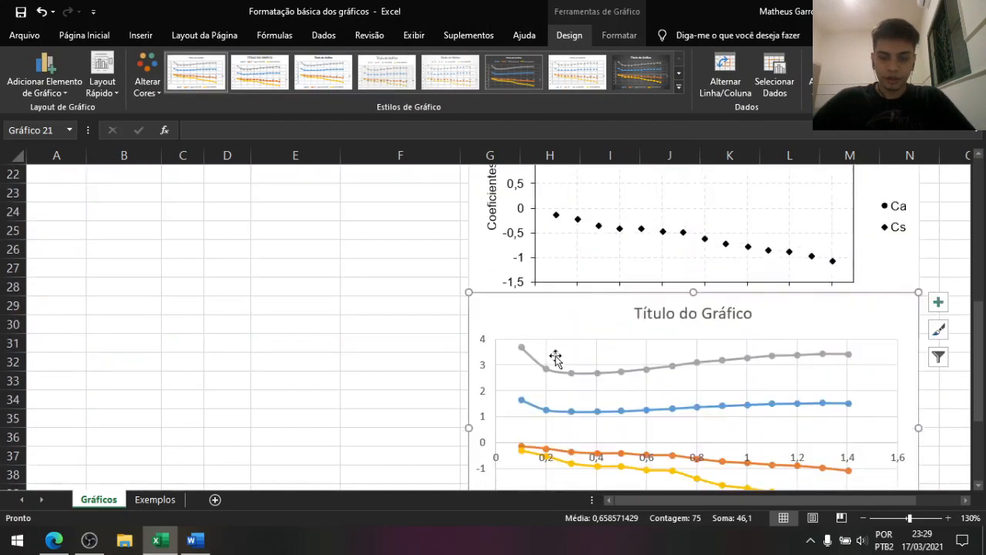
pyautogui.moveTo(546, 323); pyautogui.dragTo(546, 378)
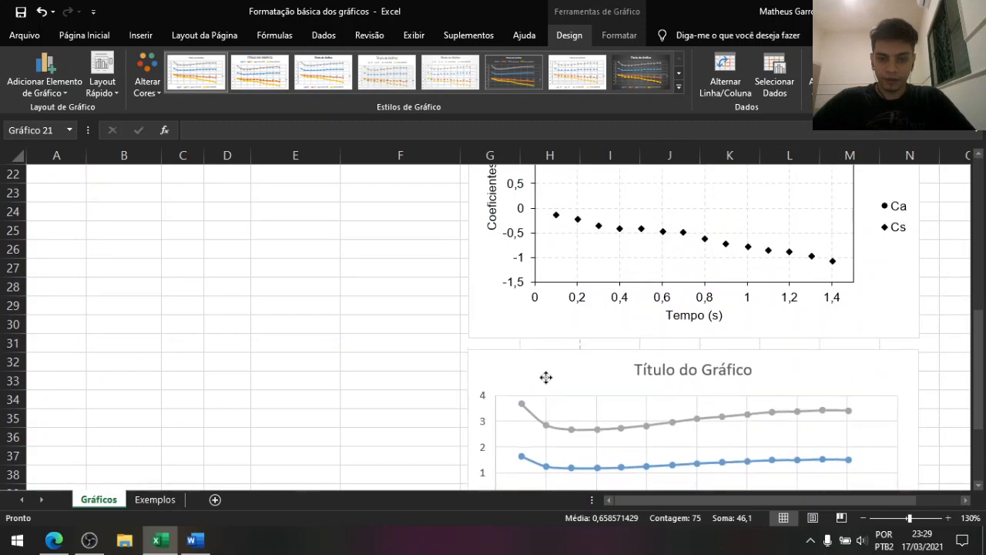
pyautogui.click(372, 356)
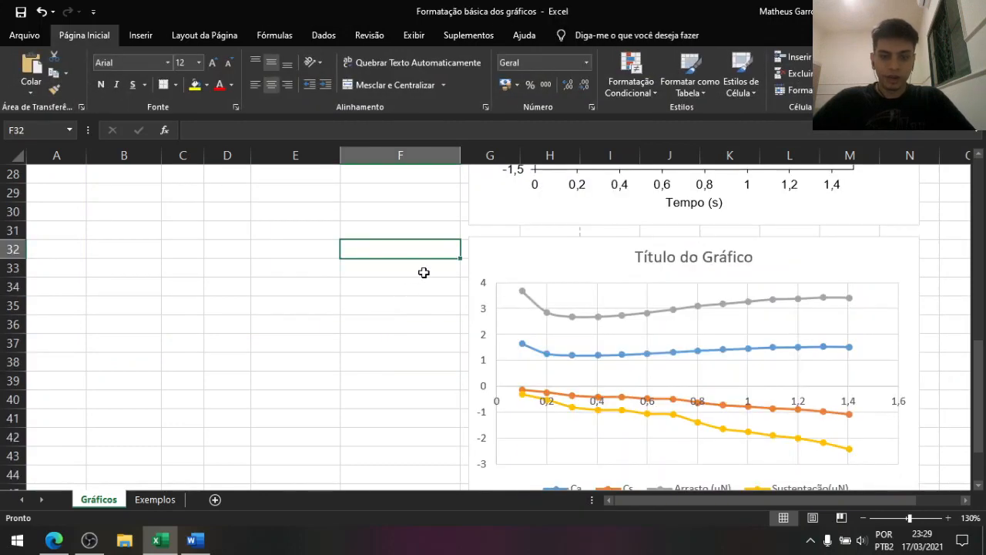
pyautogui.scroll(-1, 455, 254)
# Apply the saved chart template "Gráfico1" to the third chart
pyautogui.click(516, 218)
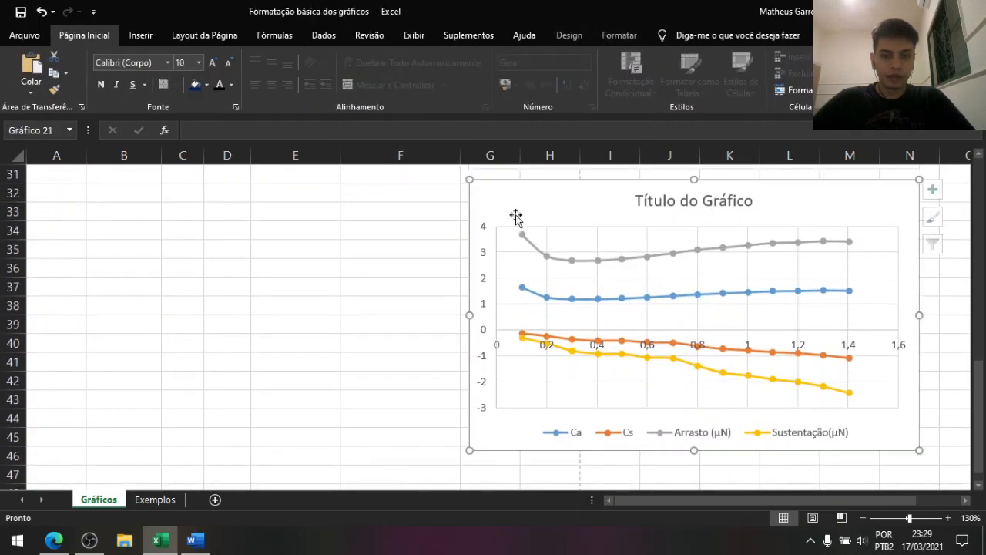
pyautogui.click(139, 36)
pyautogui.click(439, 90)
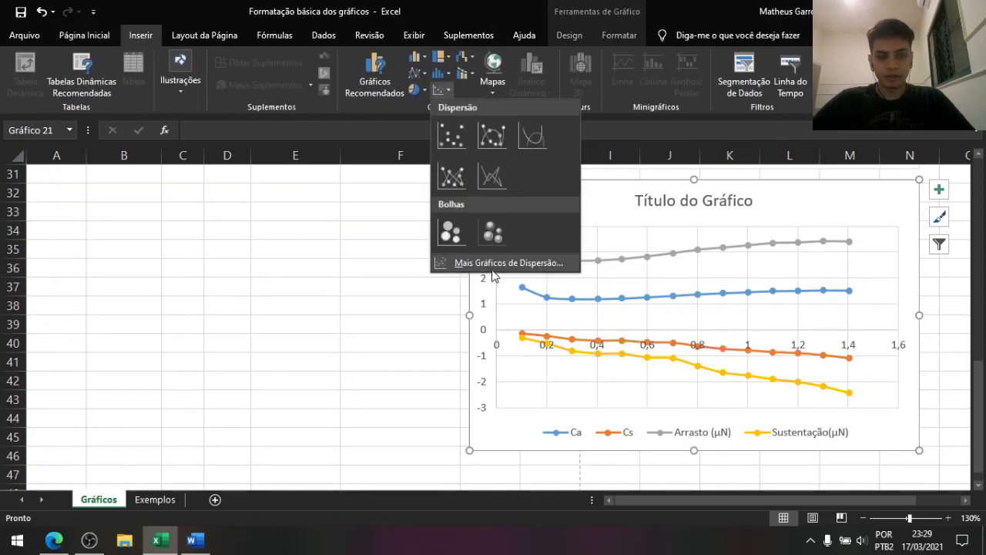
pyautogui.click(491, 265)
pyautogui.click(301, 139)
pyautogui.click(311, 123)
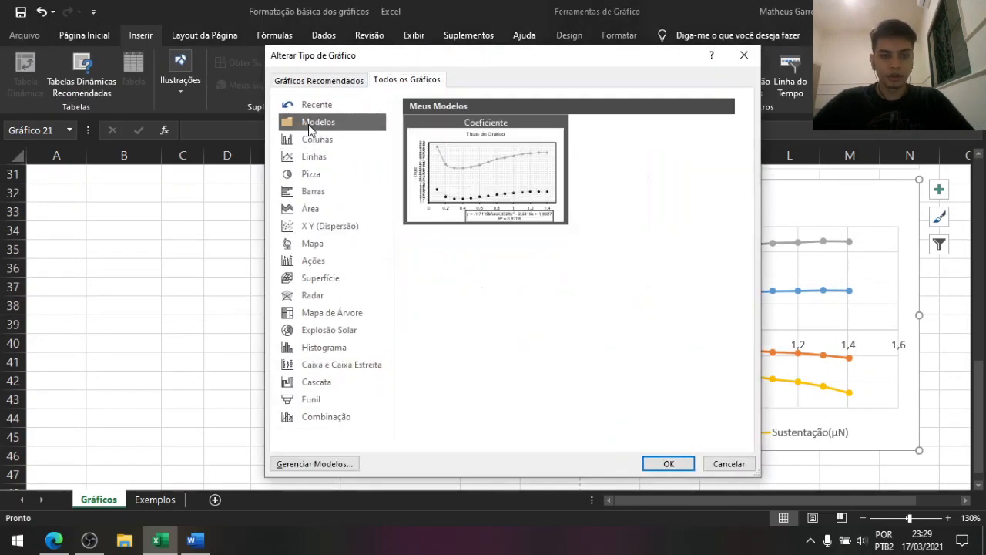
pyautogui.click(503, 310)
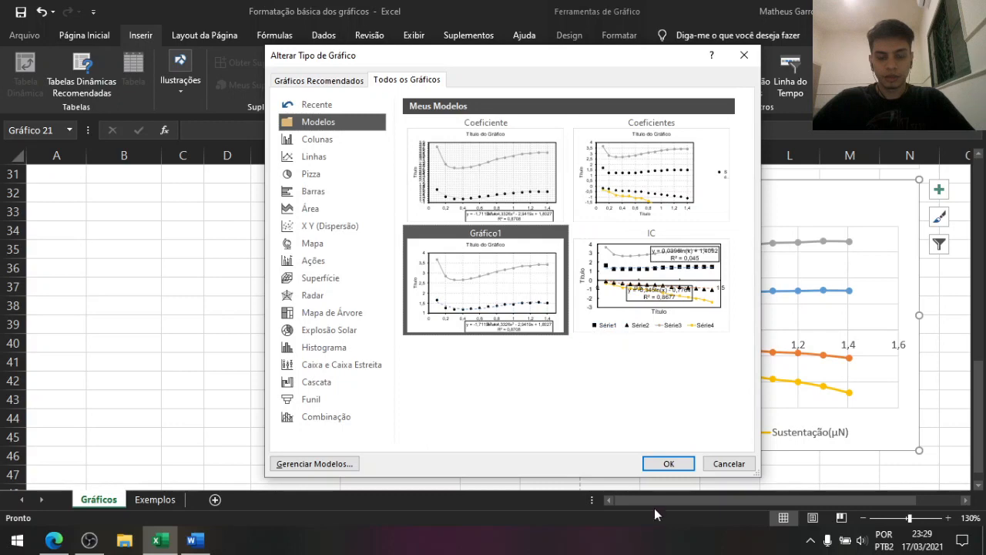
pyautogui.click(668, 466)
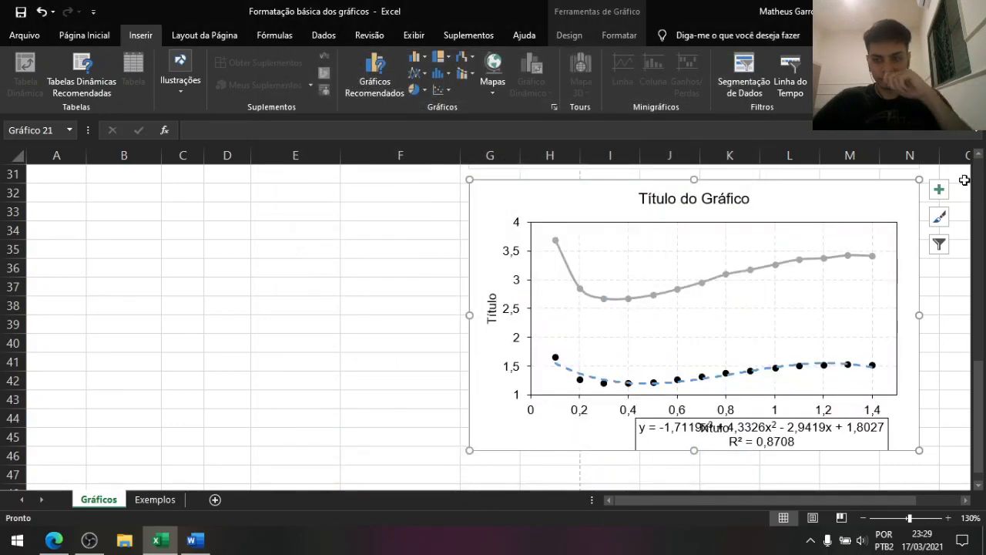
# Remove the trendline from the third chart and deselect the chart
pyautogui.click(371, 309)
pyautogui.click(324, 344)
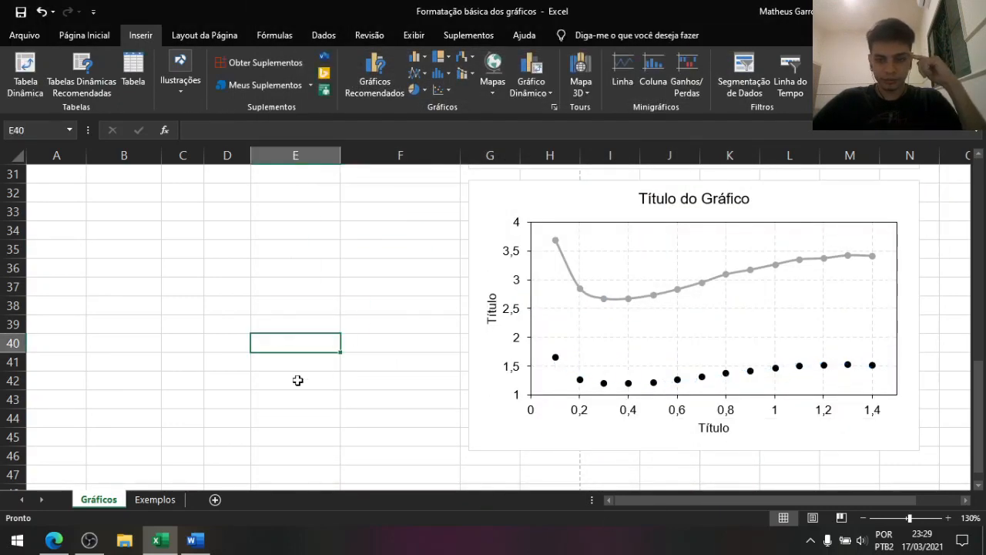
pyautogui.scroll(-1, 496, 258)
pyautogui.scroll(1, 512, 264)
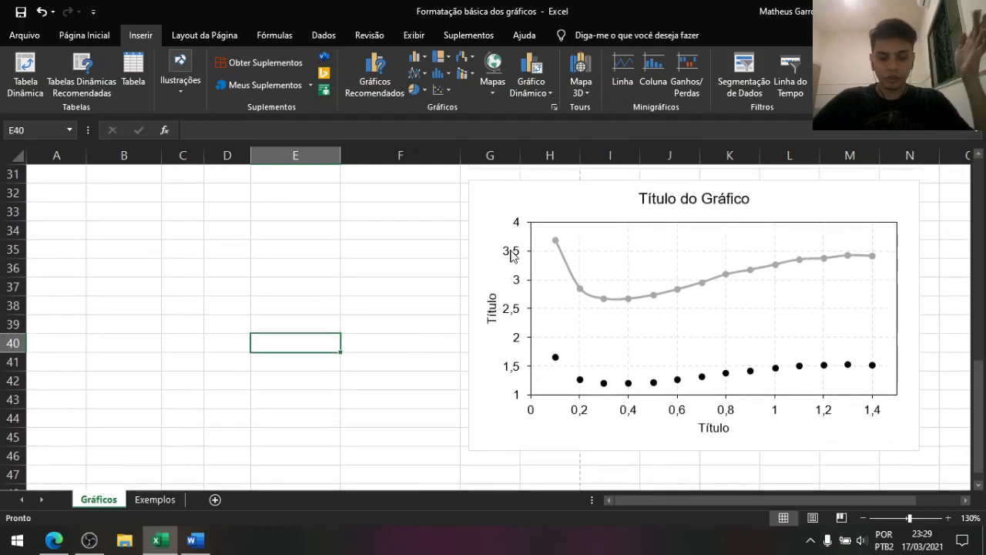
# Set the minimum of the third chart's vertical axis to -2
pyautogui.doubleClick(512, 256)
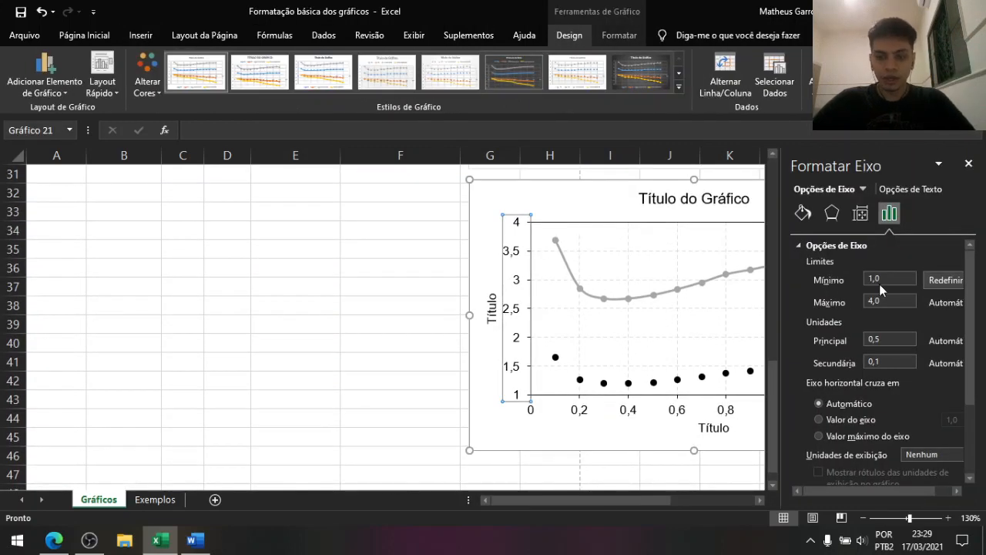
pyautogui.write('-2')
pyautogui.press('Return')
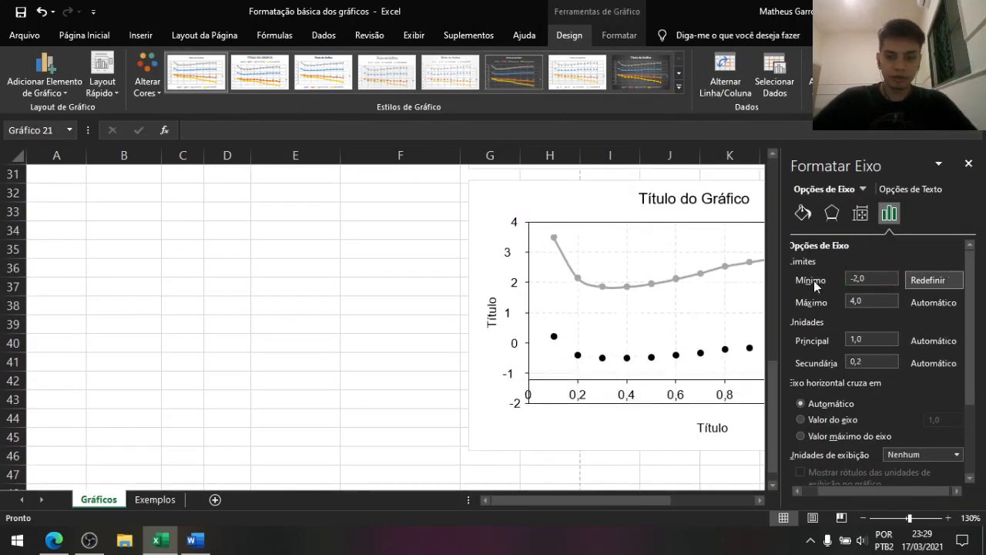
pyautogui.click(968, 164)
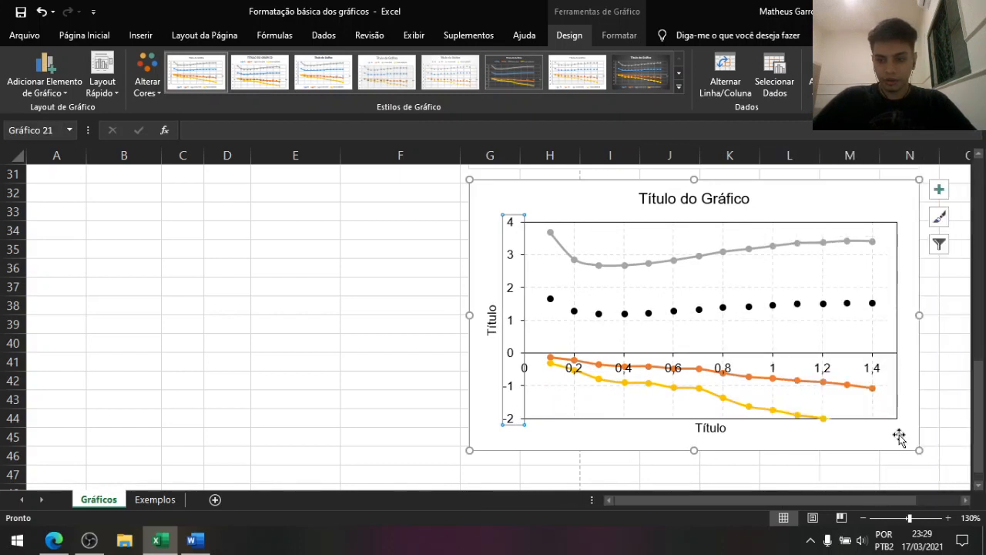
# Set the minimum of the third chart's vertical axis to -3
pyautogui.doubleClick(512, 290)
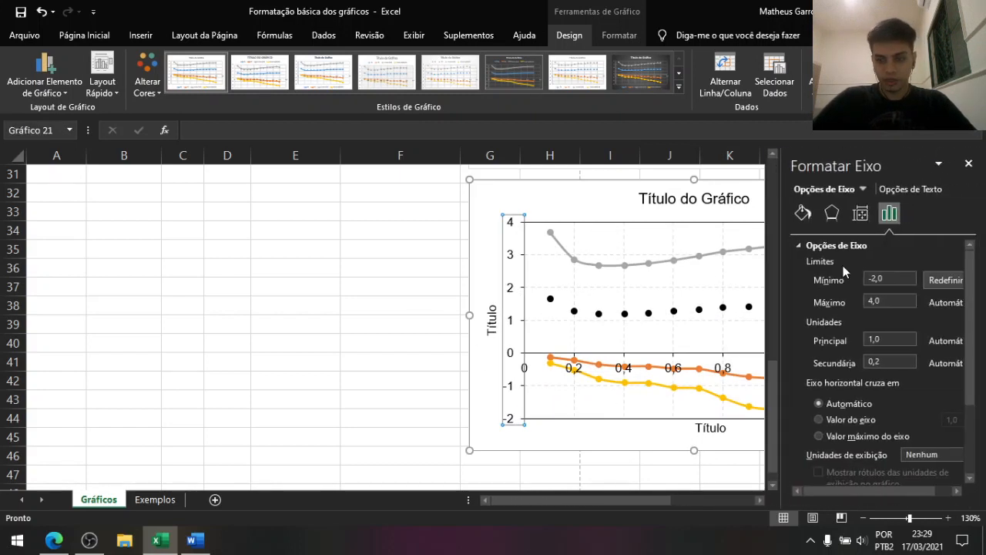
pyautogui.doubleClick(891, 281)
pyautogui.write('-3')
pyautogui.press('Return')
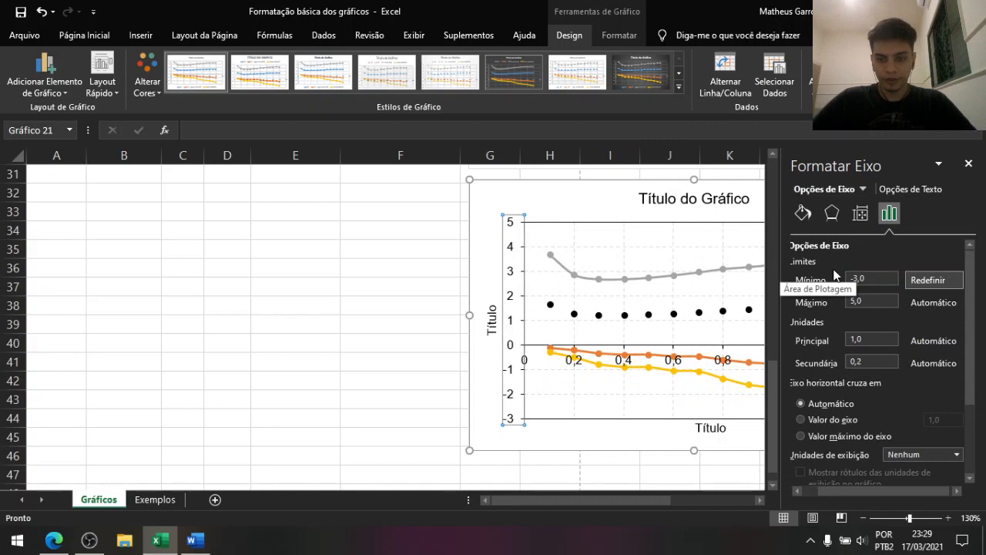
pyautogui.click(969, 163)
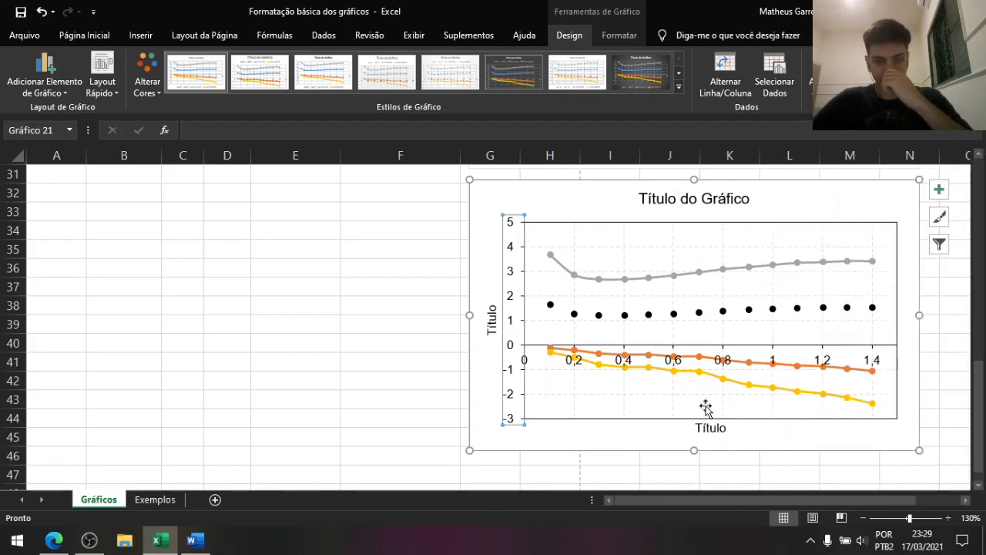
# Give the third chart's Arrasto series built-in diamond markers and remove its connecting line
pyautogui.click(637, 281)
pyautogui.rightClick(638, 279)
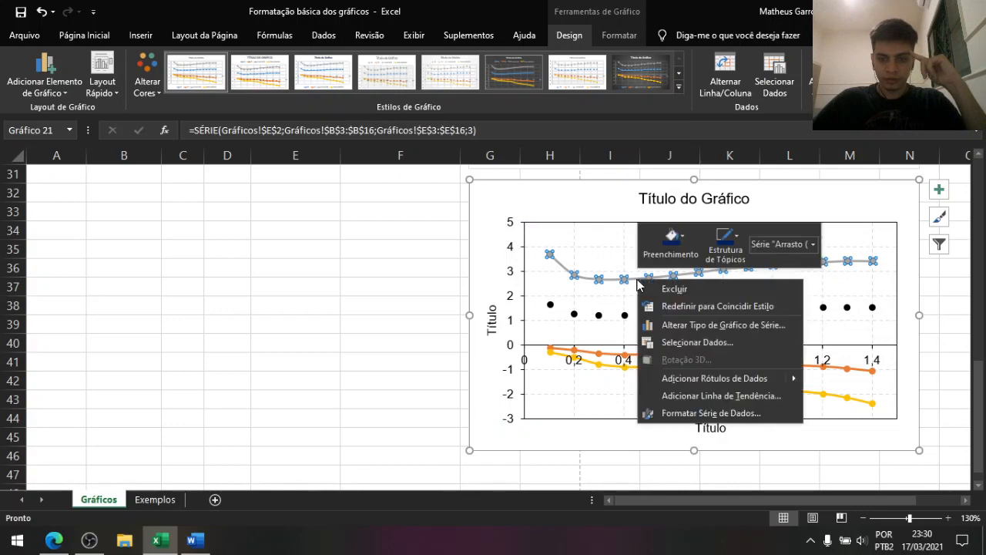
pyautogui.click(686, 412)
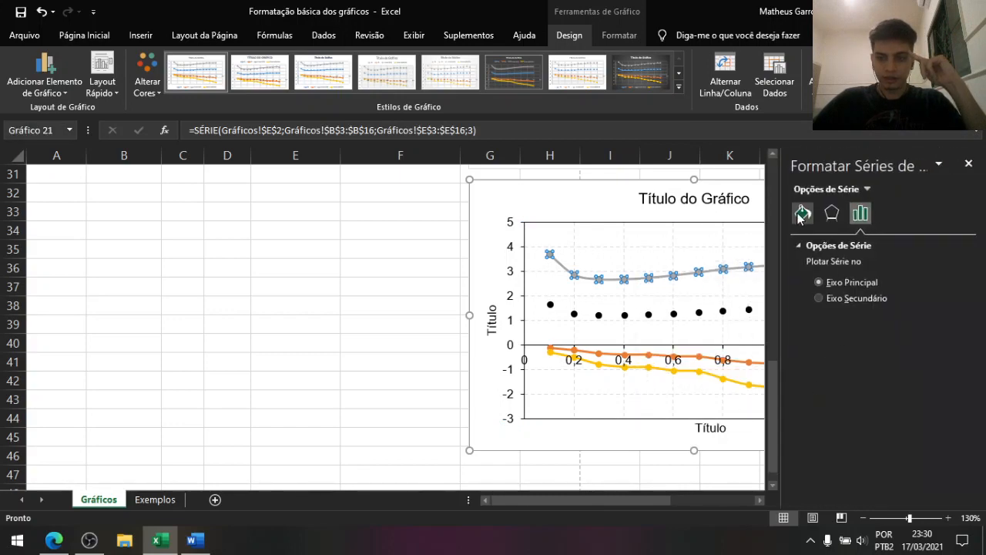
pyautogui.click(802, 214)
pyautogui.click(869, 246)
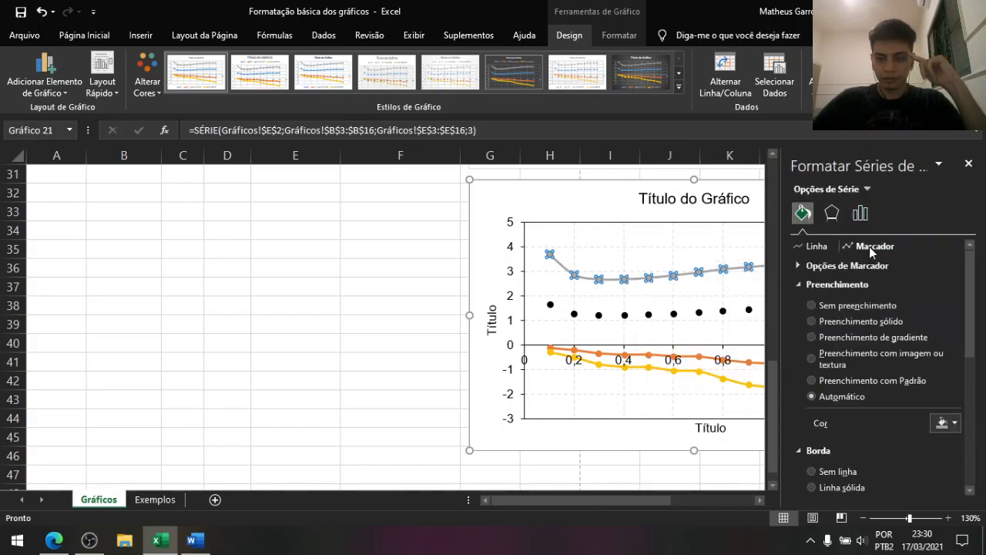
pyautogui.click(828, 266)
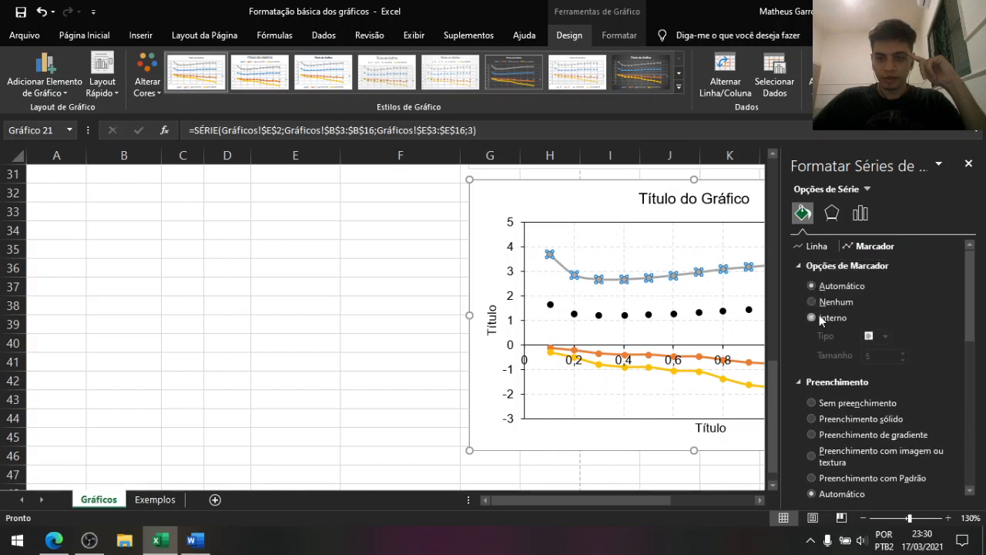
pyautogui.click(819, 317)
pyautogui.click(886, 336)
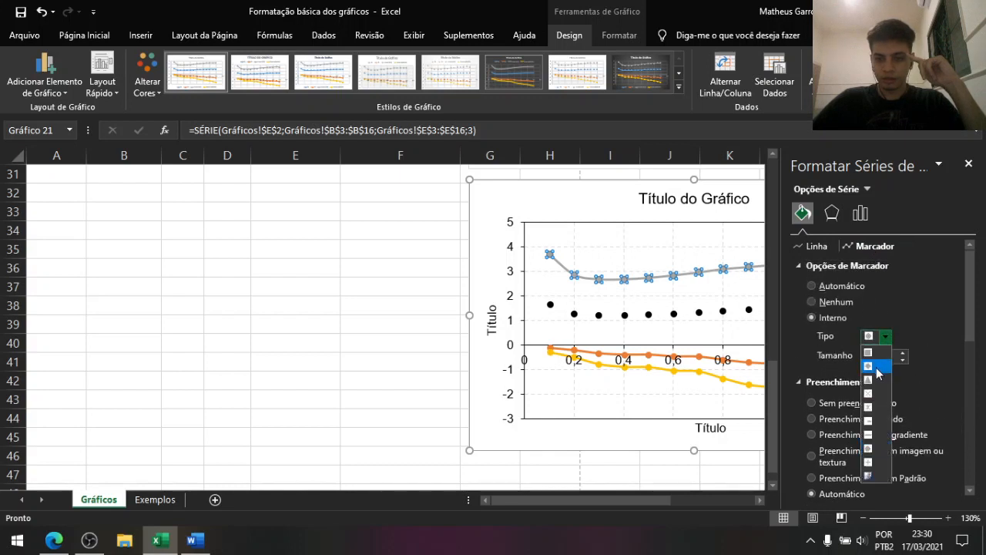
pyautogui.click(876, 370)
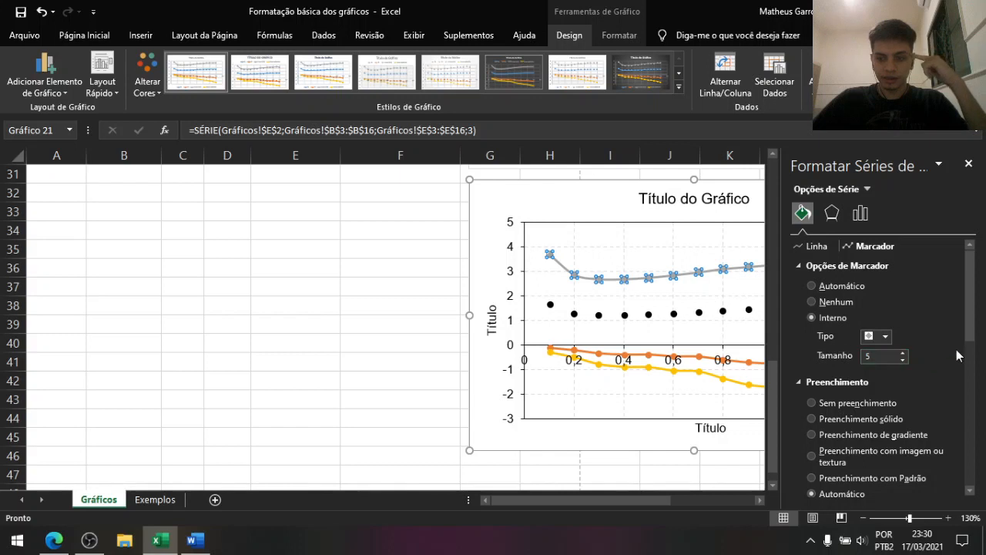
pyautogui.click(810, 246)
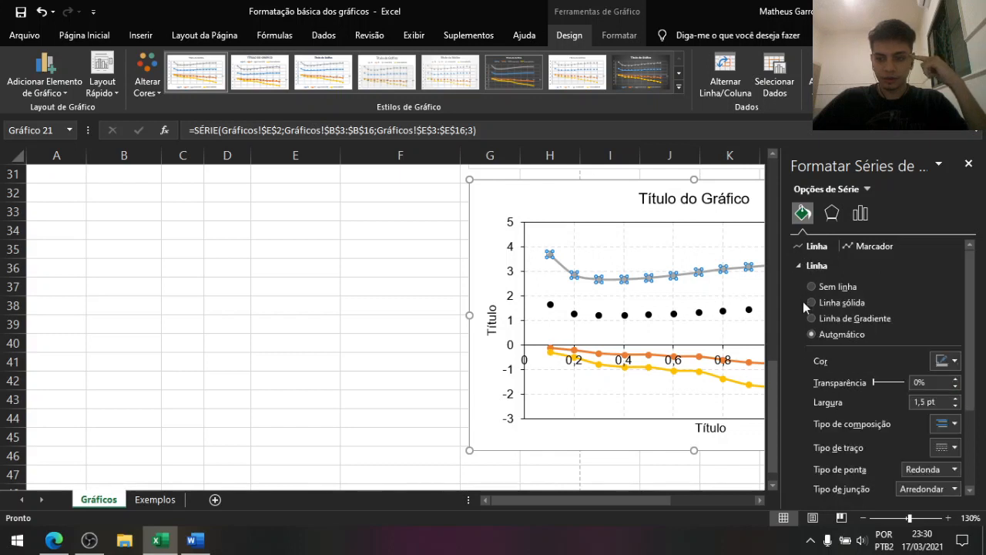
pyautogui.click(828, 288)
# Color the fill and border of the Arrasto series markers standard red
pyautogui.click(861, 249)
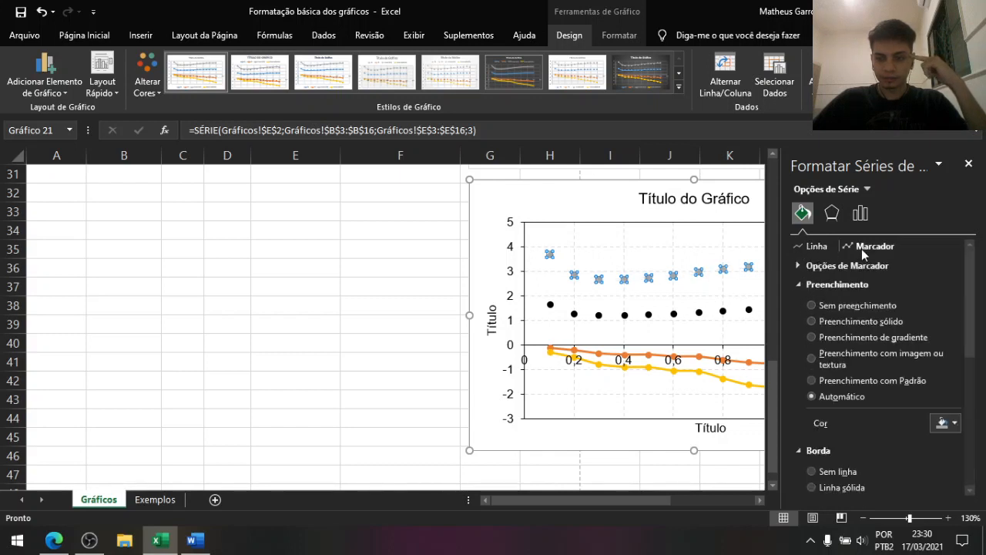
pyautogui.scroll(-3, 925, 331)
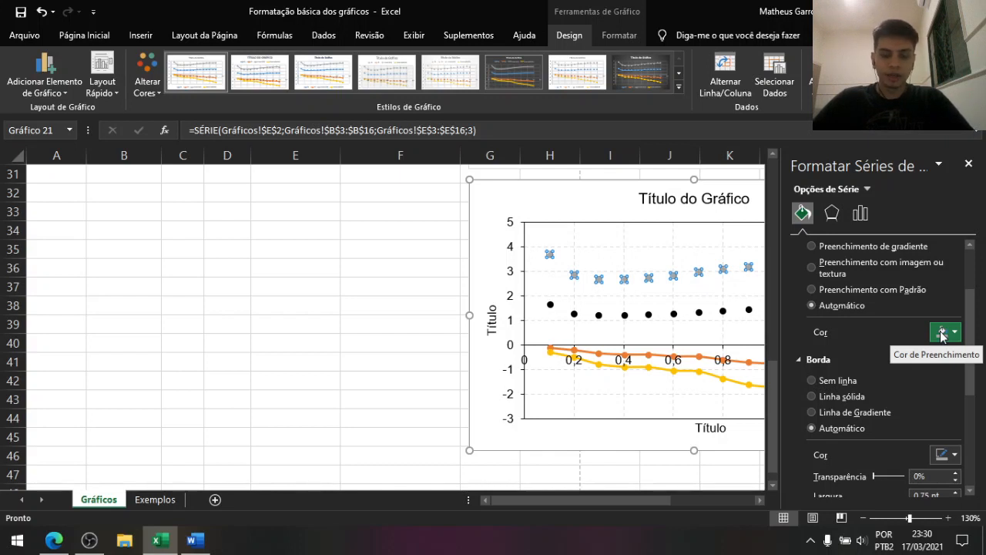
pyautogui.click(942, 335)
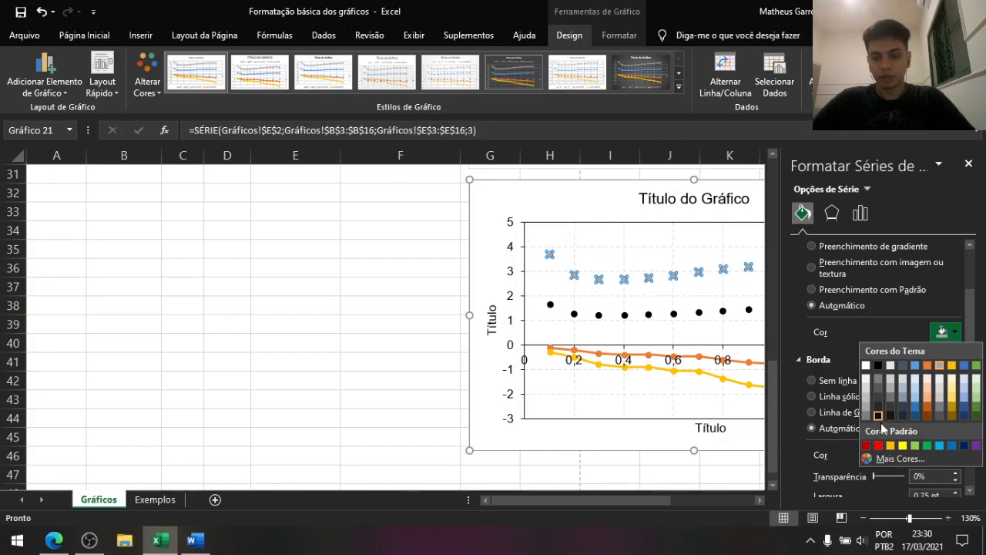
pyautogui.click(878, 447)
pyautogui.moveTo(971, 325); pyautogui.dragTo(971, 383)
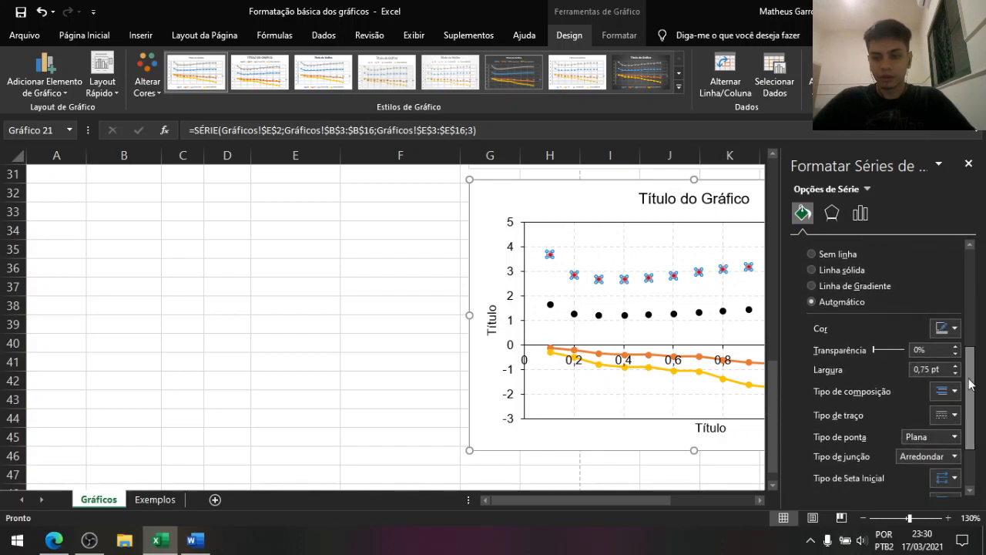
pyautogui.click(948, 330)
pyautogui.click(878, 443)
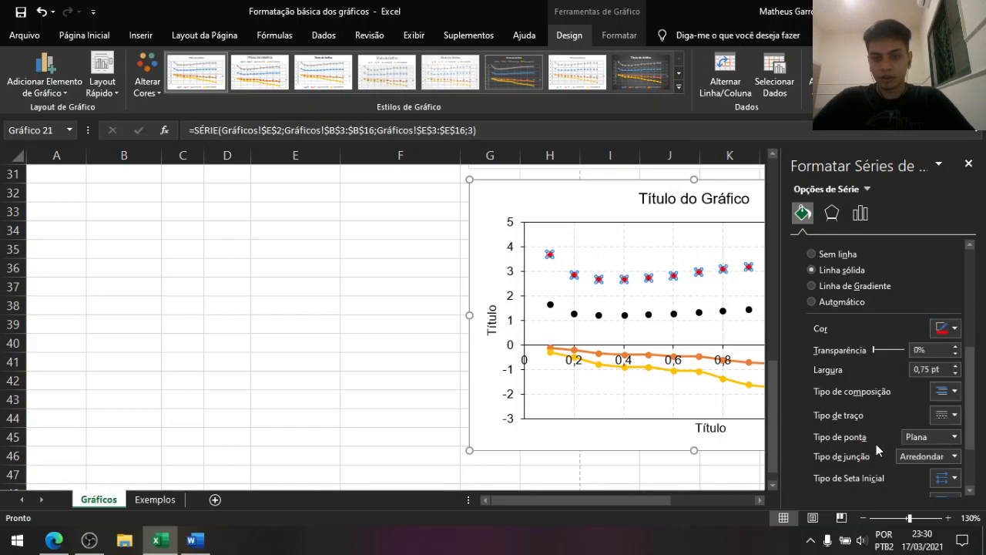
pyautogui.click(968, 163)
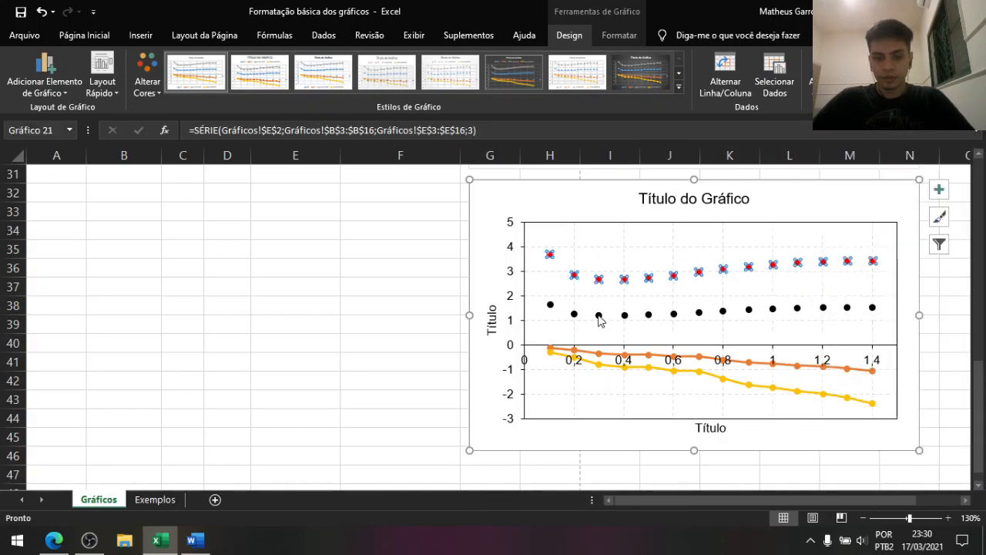
pyautogui.click(599, 316)
pyautogui.rightClick(599, 317)
pyautogui.click(652, 434)
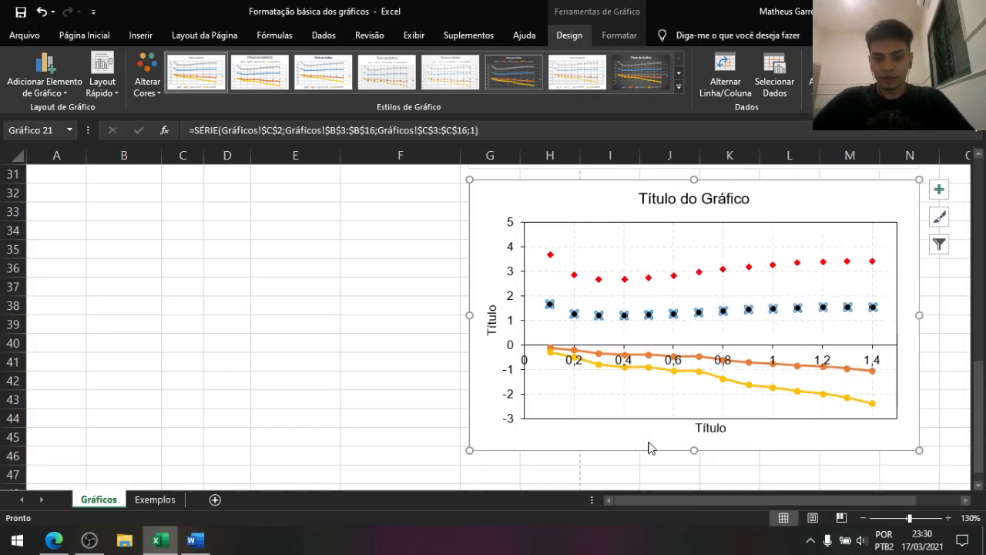
pyautogui.click(969, 163)
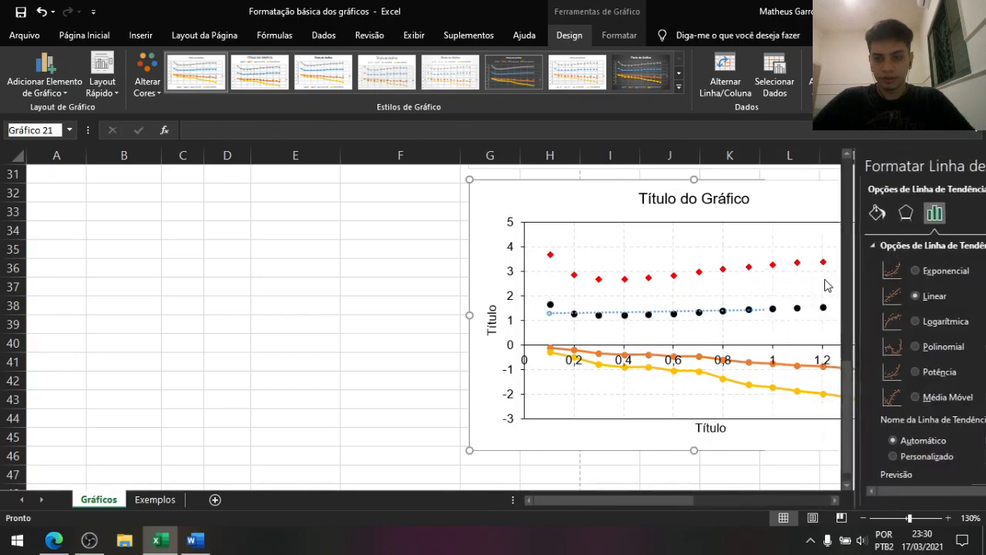
pyautogui.click(938, 189)
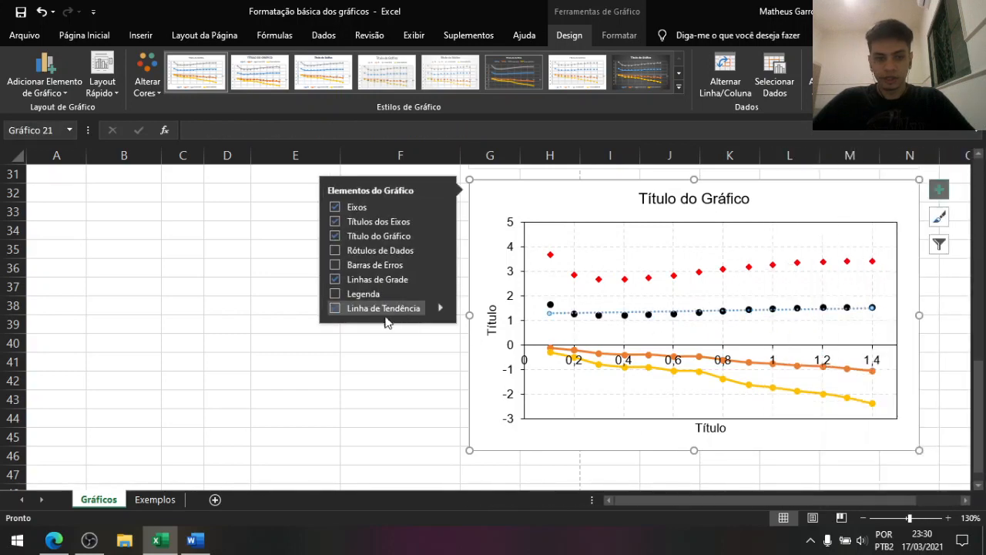
pyautogui.click(389, 309)
pyautogui.click(400, 381)
# Color the fill and border of the third chart's Ca series markers standard red
pyautogui.click(573, 311)
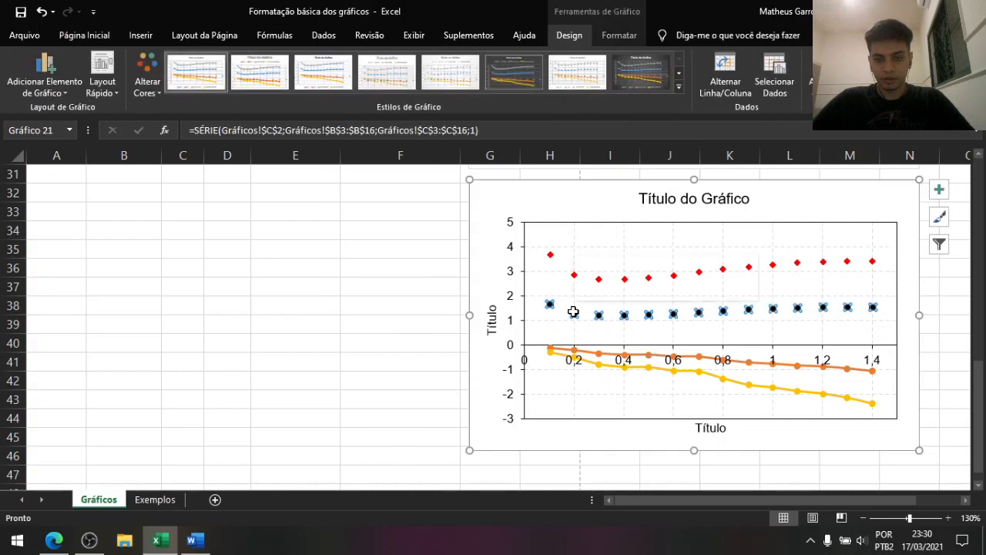
pyautogui.rightClick(574, 312)
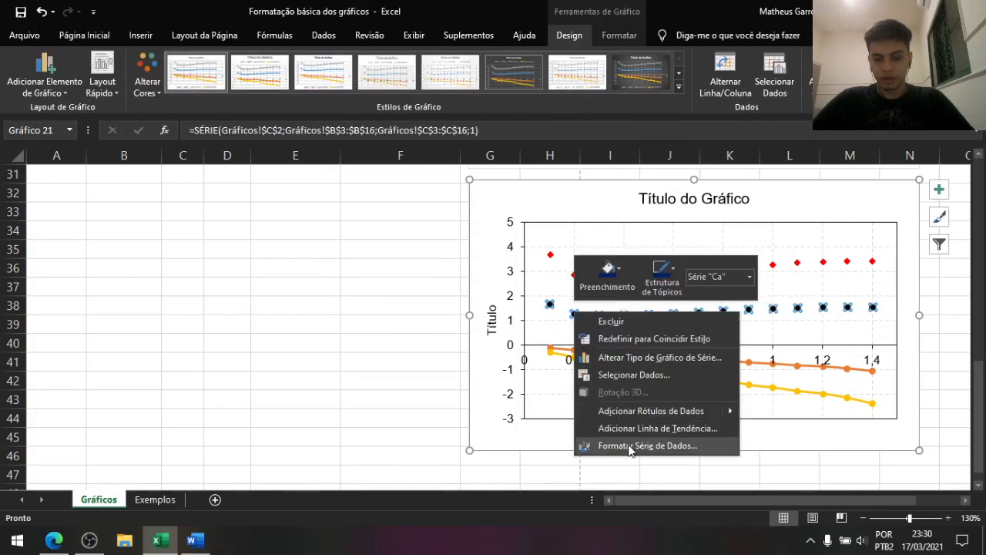
pyautogui.click(630, 447)
pyautogui.click(803, 213)
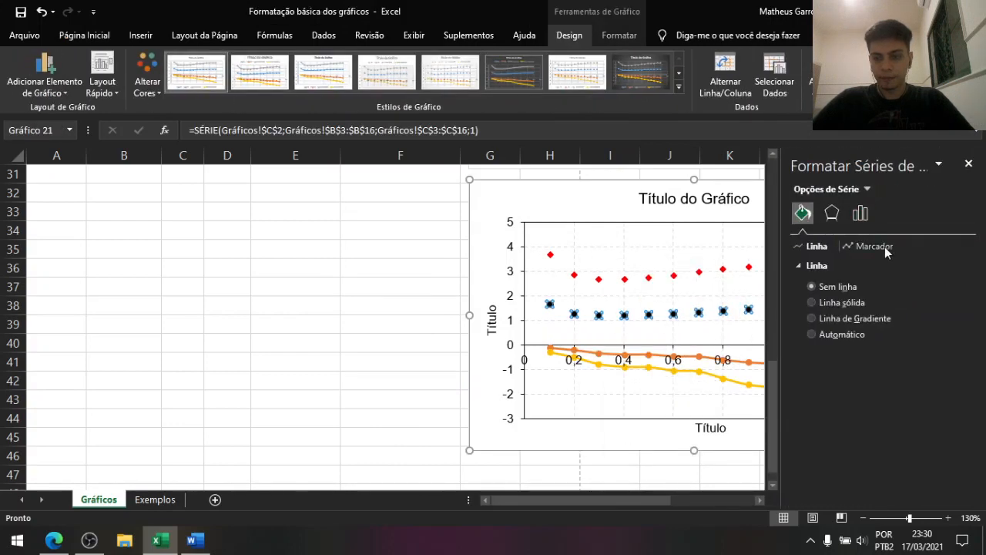
pyautogui.click(884, 247)
pyautogui.click(946, 423)
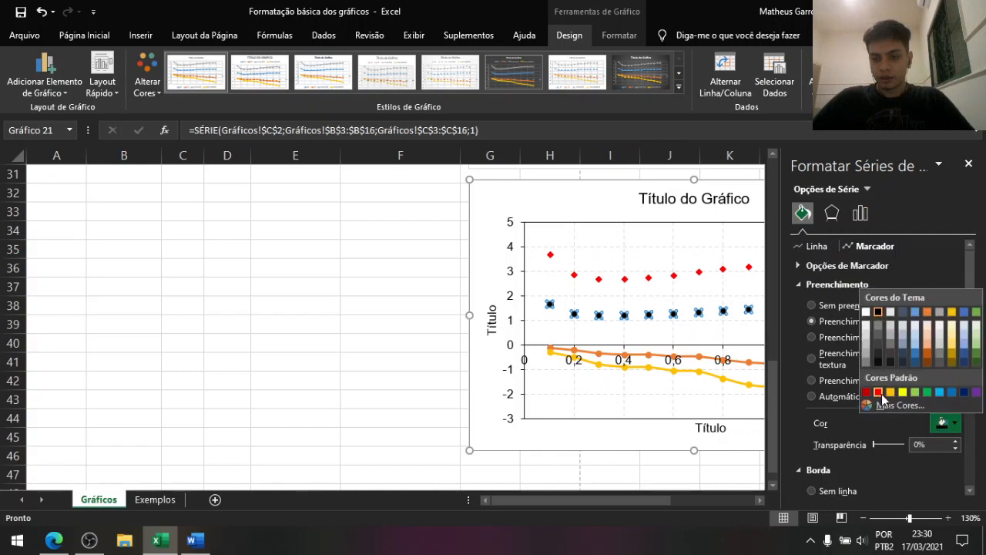
pyautogui.click(879, 393)
pyautogui.scroll(-5, 955, 377)
pyautogui.click(946, 313)
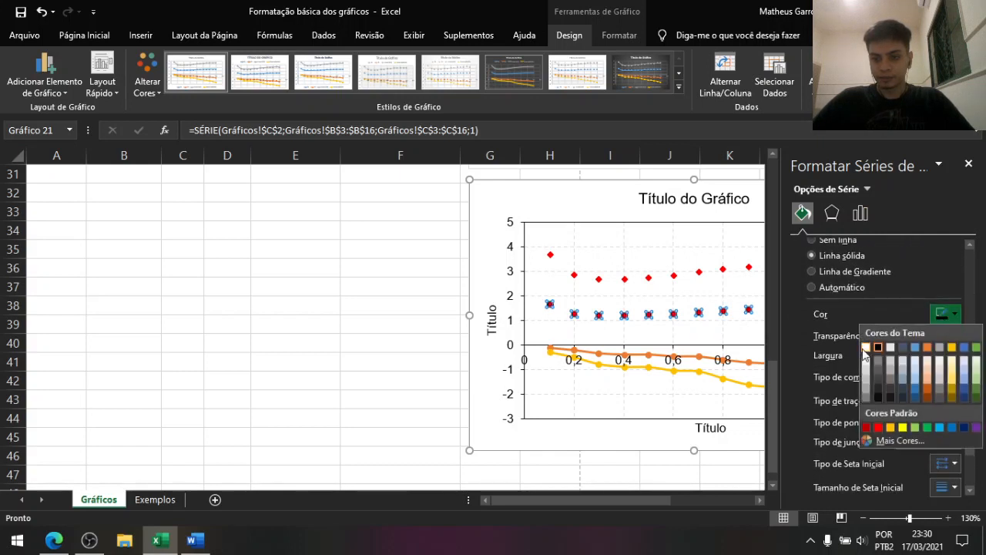
pyautogui.click(880, 427)
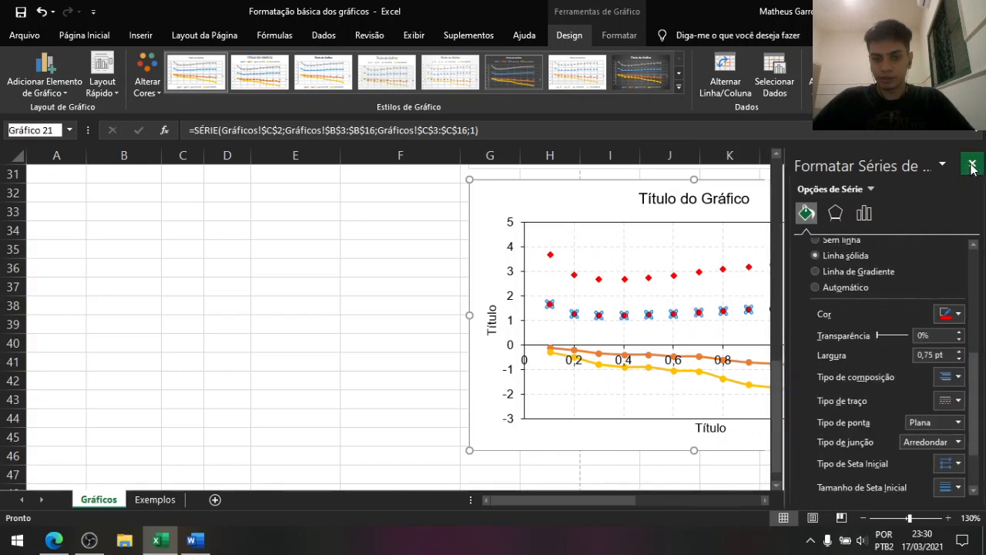
# Color the marker fill and the outline of the third chart's Cs series standard dark blue
pyautogui.click(969, 163)
pyautogui.click(431, 399)
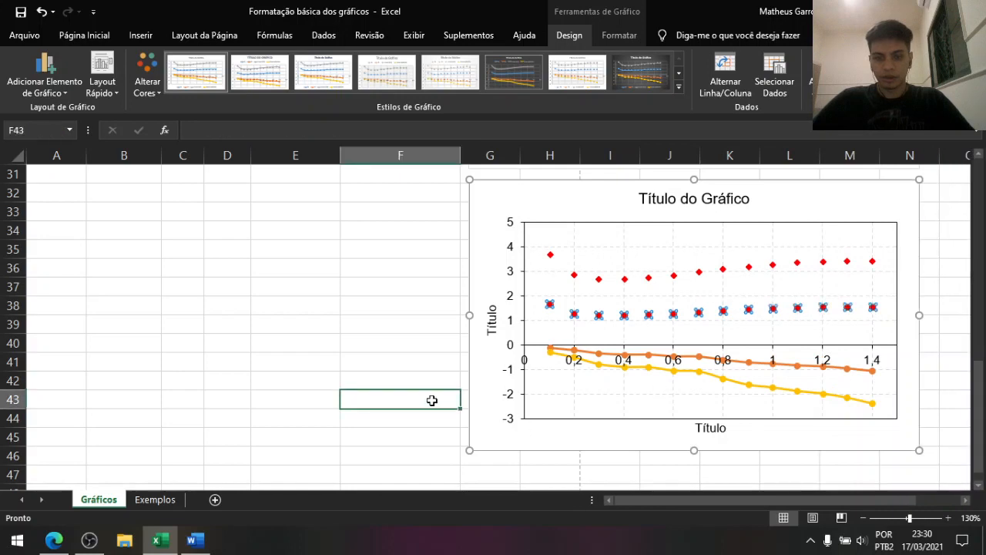
pyautogui.click(638, 359)
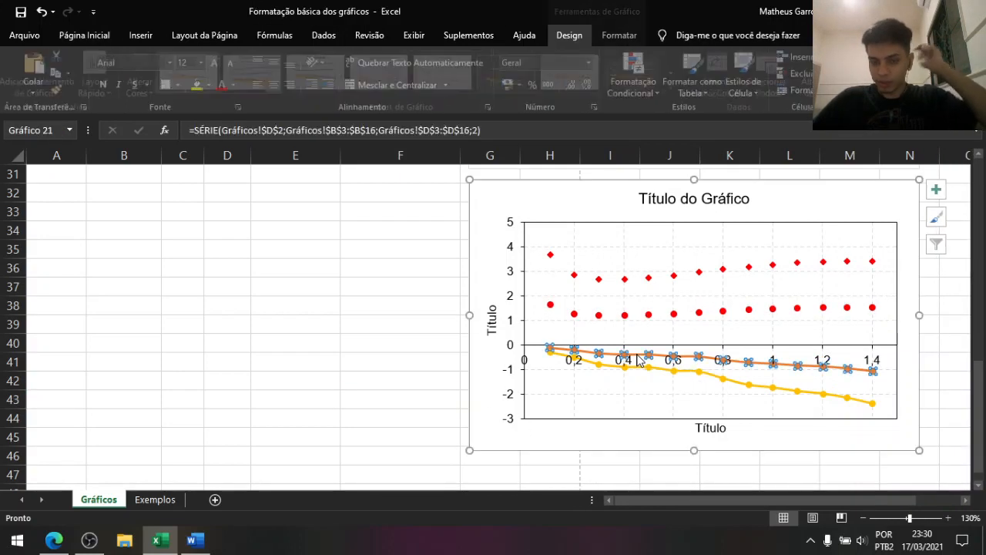
pyautogui.rightClick(638, 356)
pyautogui.click(681, 311)
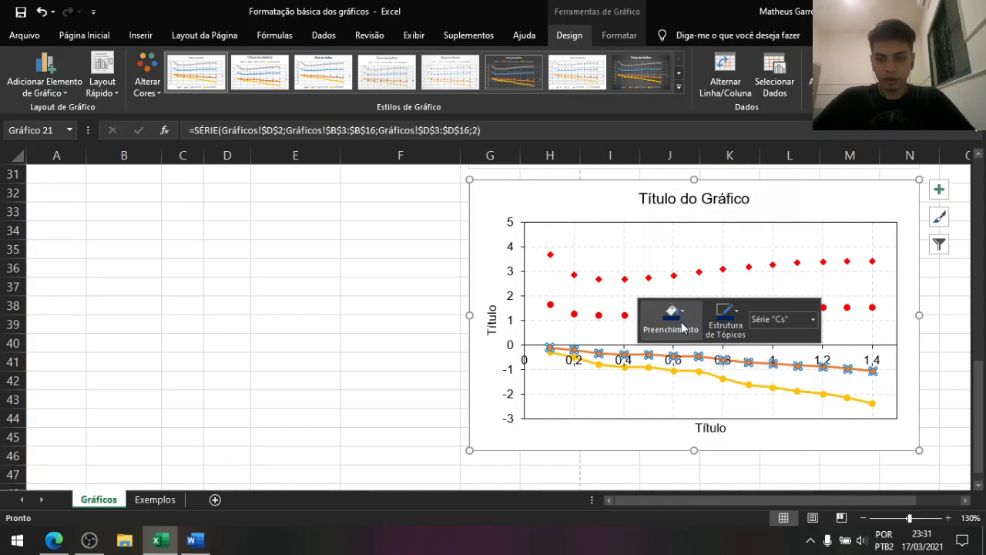
pyautogui.click(712, 300)
pyautogui.click(726, 309)
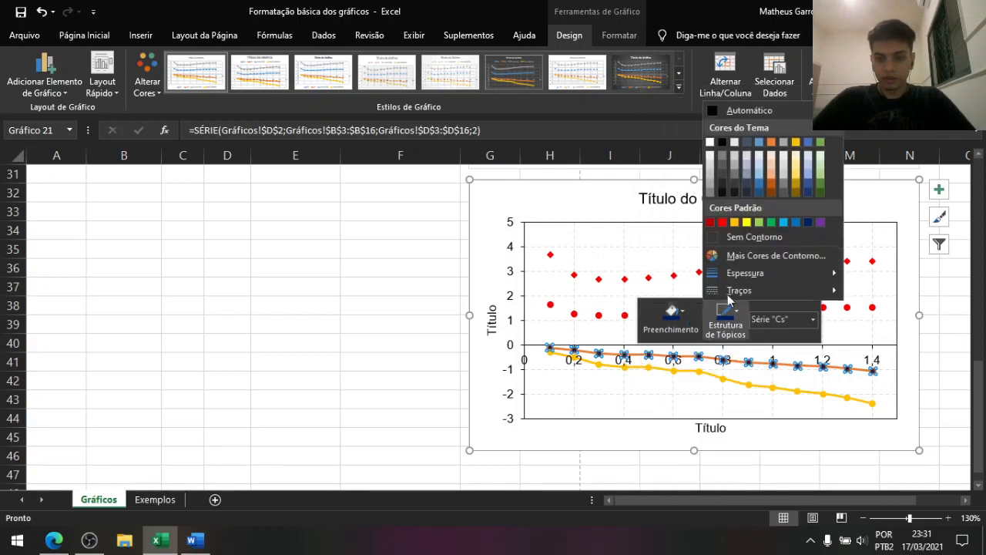
pyautogui.click(807, 223)
# Color the marker fill and the outline of the third chart's lowest, yellow series standard dark blue
pyautogui.click(638, 370)
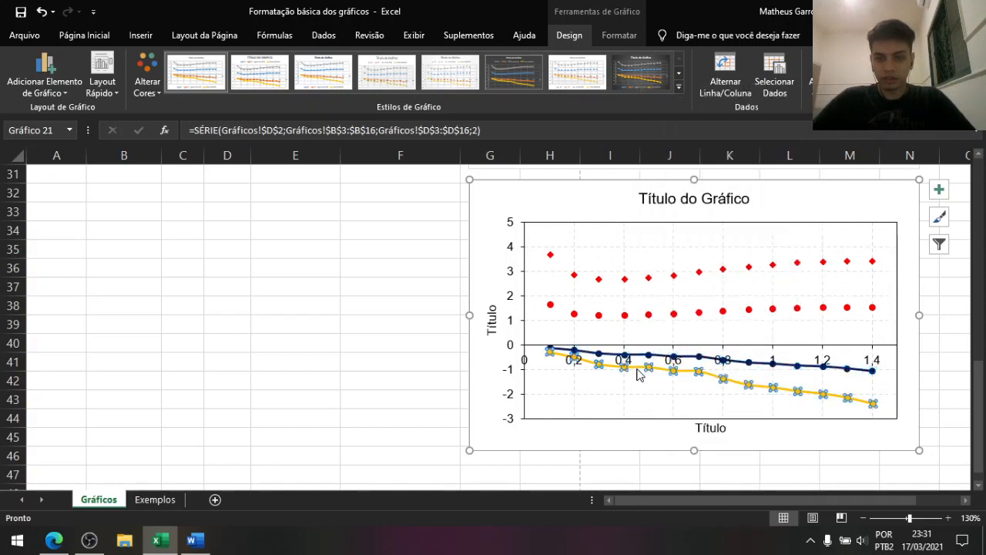
pyautogui.rightClick(638, 373)
pyautogui.click(670, 339)
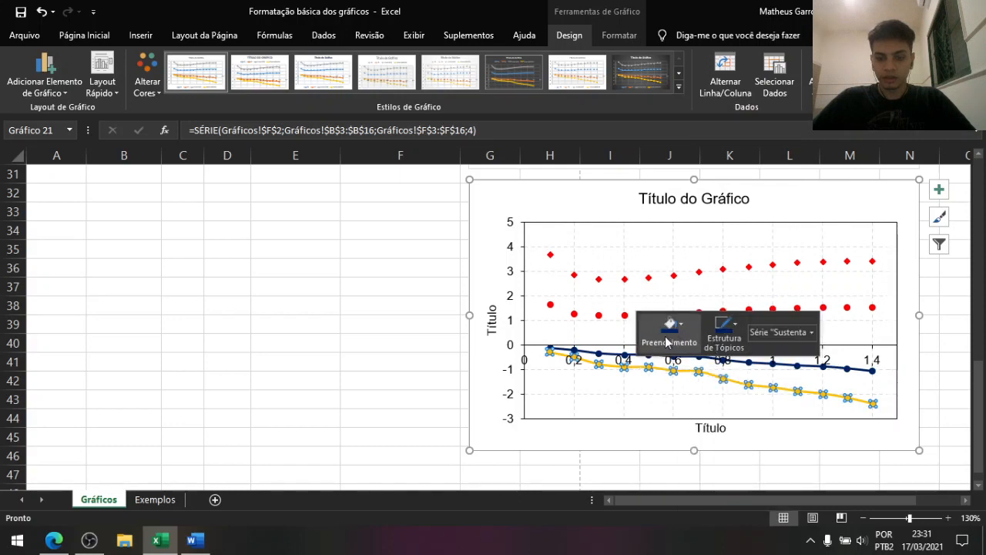
pyautogui.click(744, 218)
pyautogui.click(724, 327)
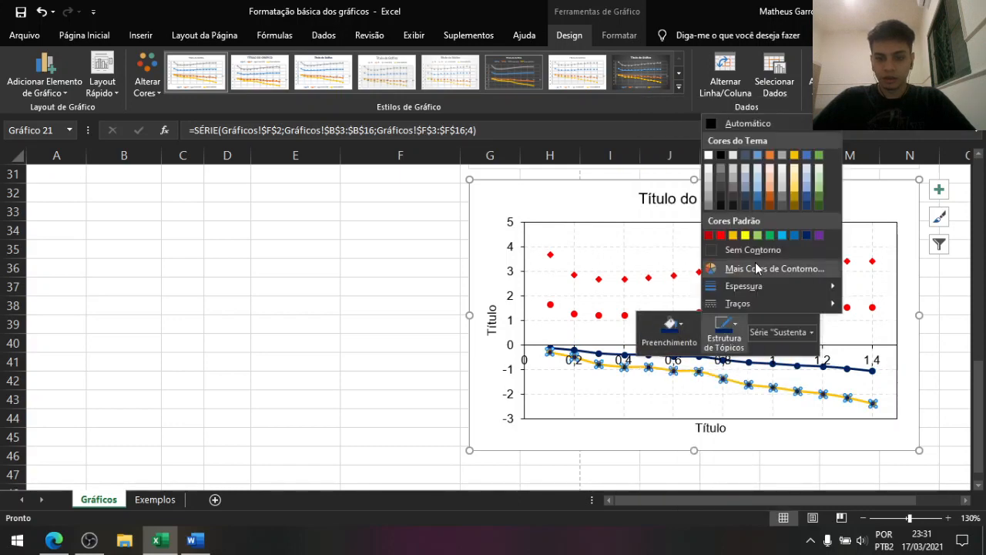
pyautogui.click(807, 235)
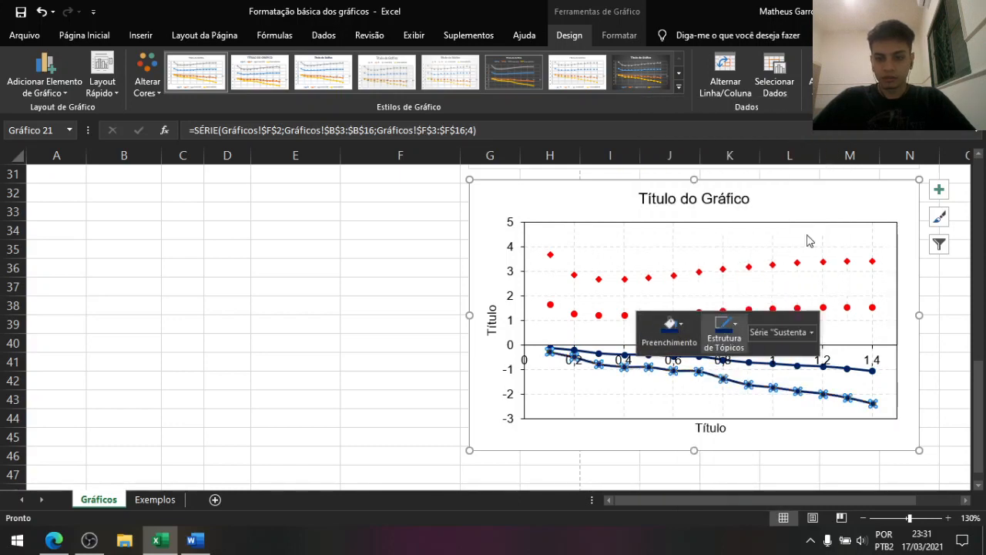
pyautogui.click(416, 407)
# Remove the connecting line from the third chart's Cs series
pyautogui.click(661, 356)
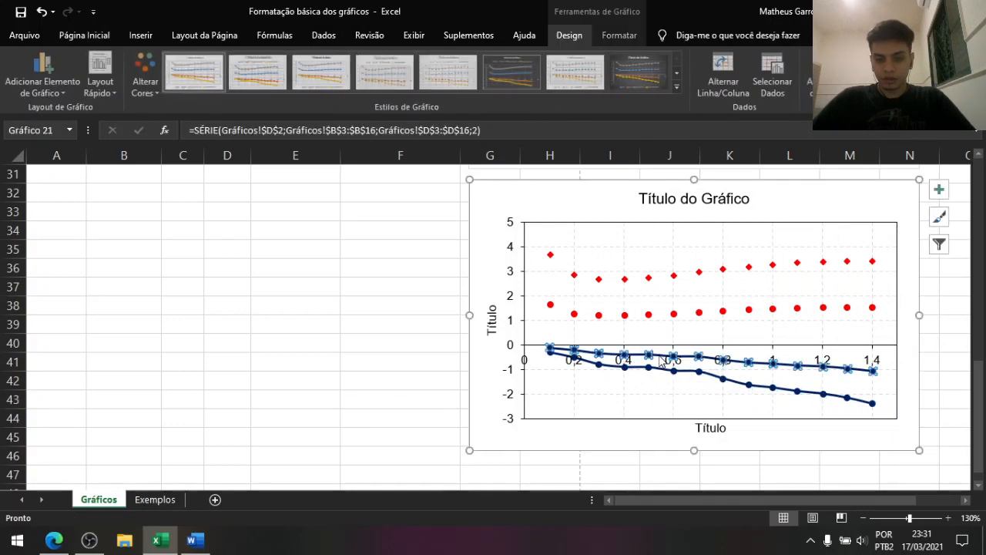
pyautogui.rightClick(661, 356)
pyautogui.click(717, 503)
pyautogui.click(803, 213)
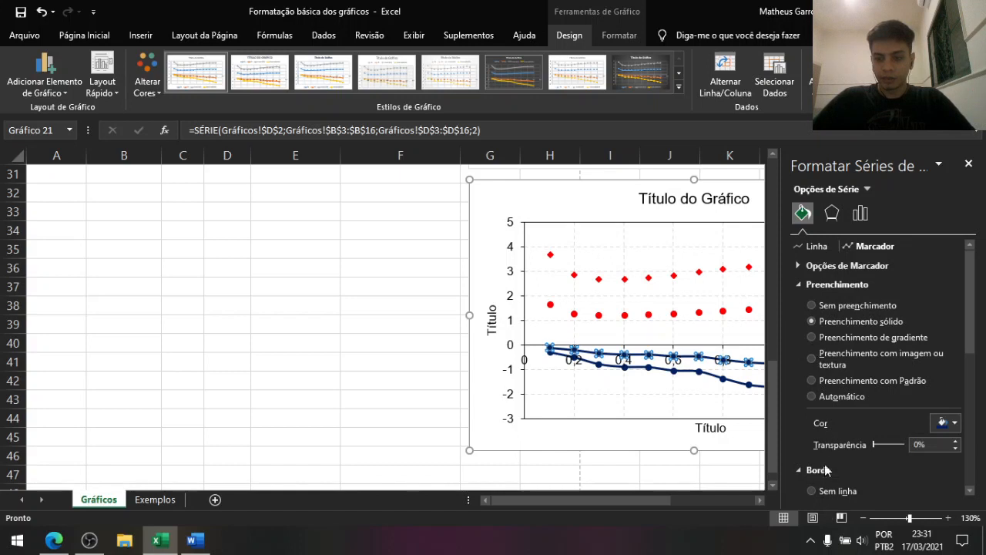
pyautogui.click(808, 285)
pyautogui.click(812, 247)
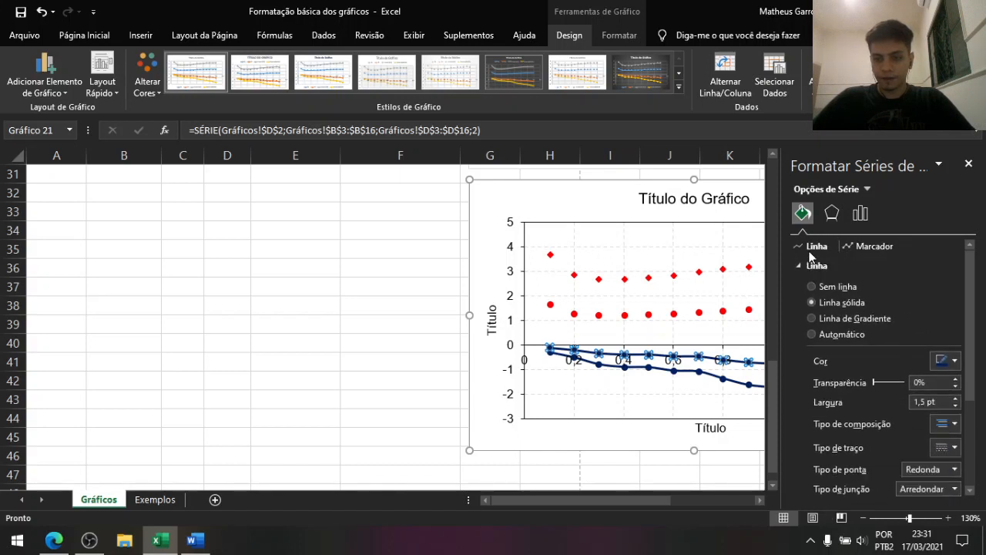
pyautogui.click(817, 286)
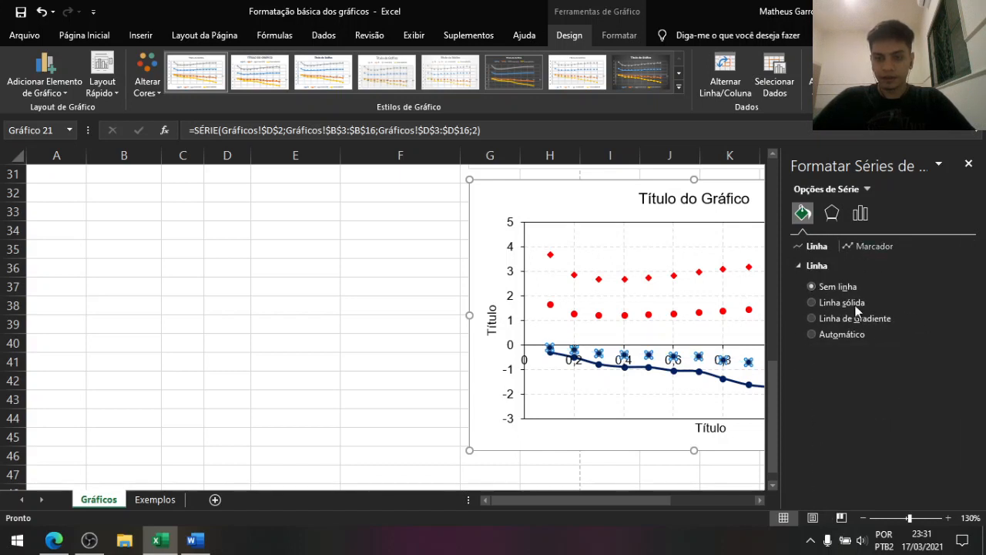
# Change the Cs series markers to the built-in triangle type
pyautogui.click(871, 246)
pyautogui.click(829, 264)
pyautogui.click(830, 319)
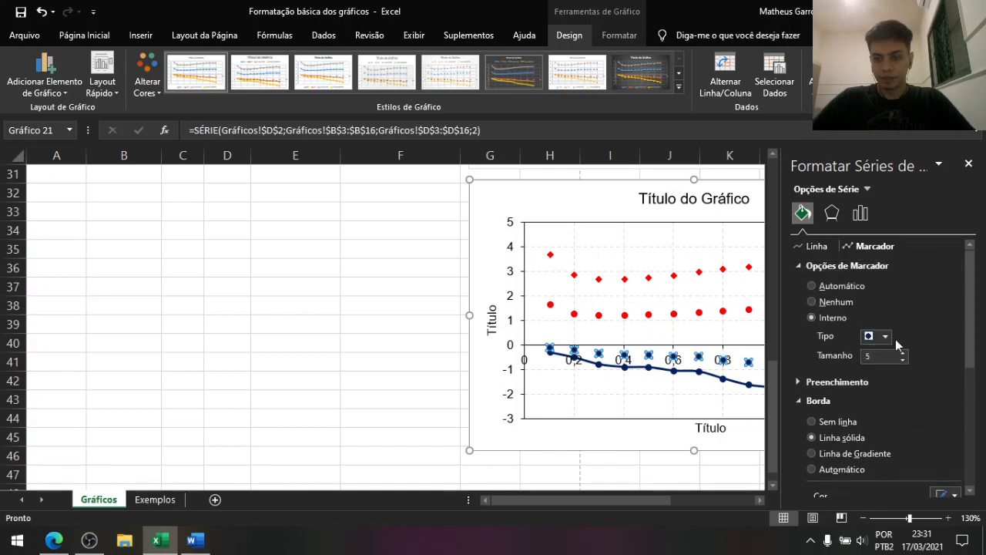
pyautogui.click(886, 337)
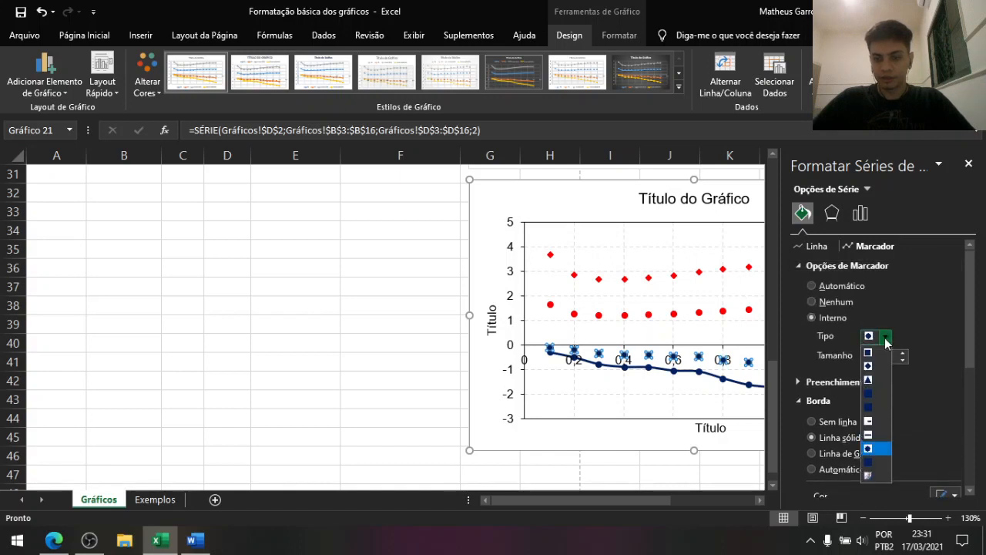
pyautogui.click(879, 380)
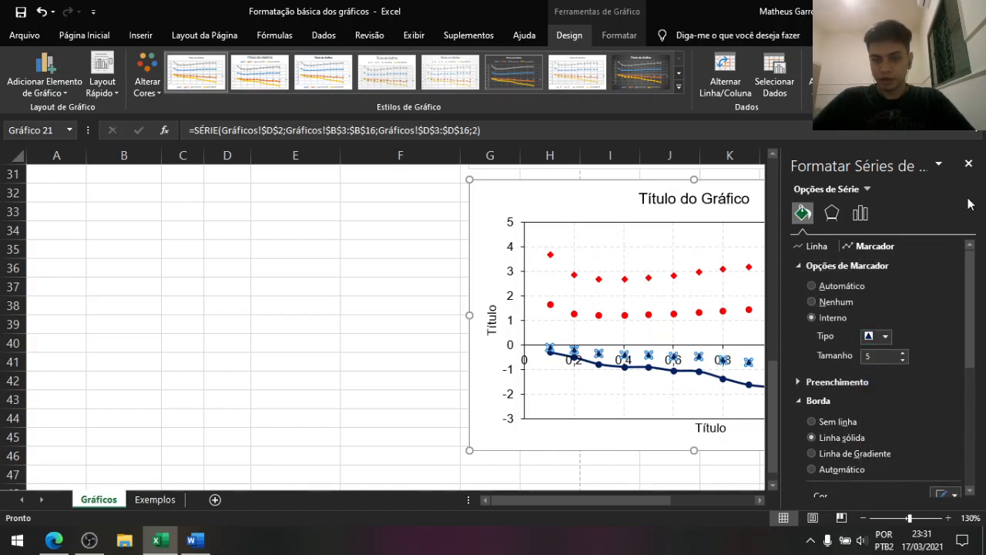
# Remove the connecting line from the third chart's lowest series and open its marker options
pyautogui.click(668, 373)
pyautogui.click(805, 246)
pyautogui.click(835, 287)
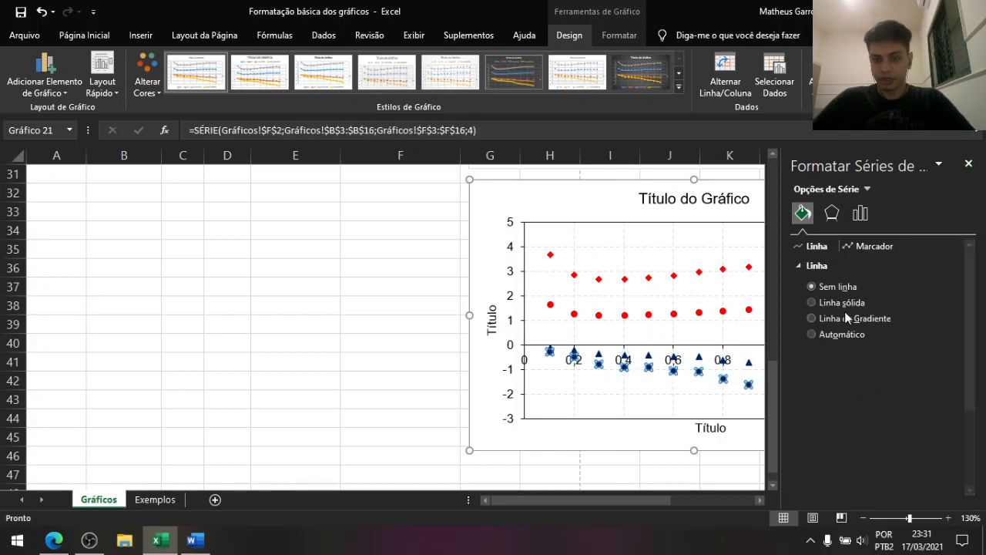
pyautogui.click(859, 247)
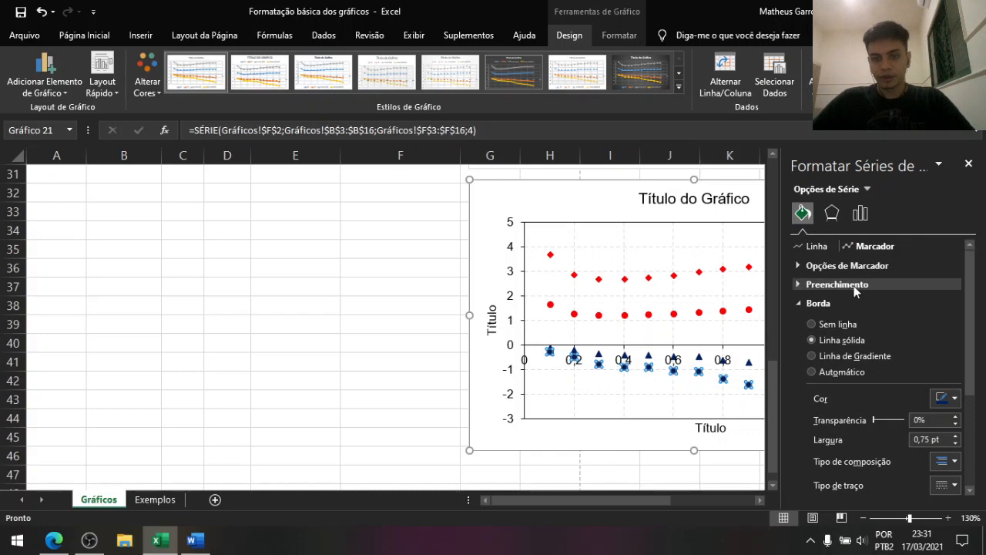
pyautogui.click(846, 268)
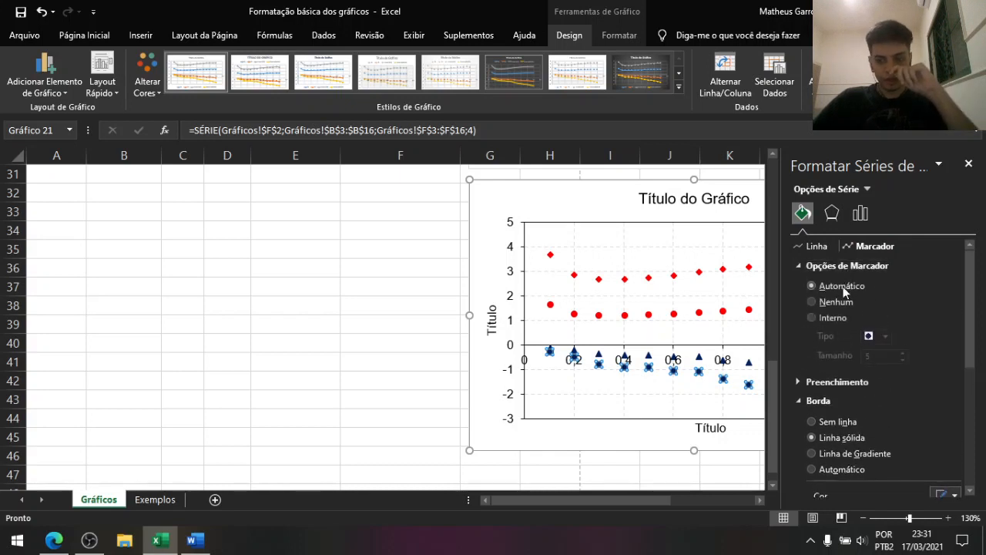